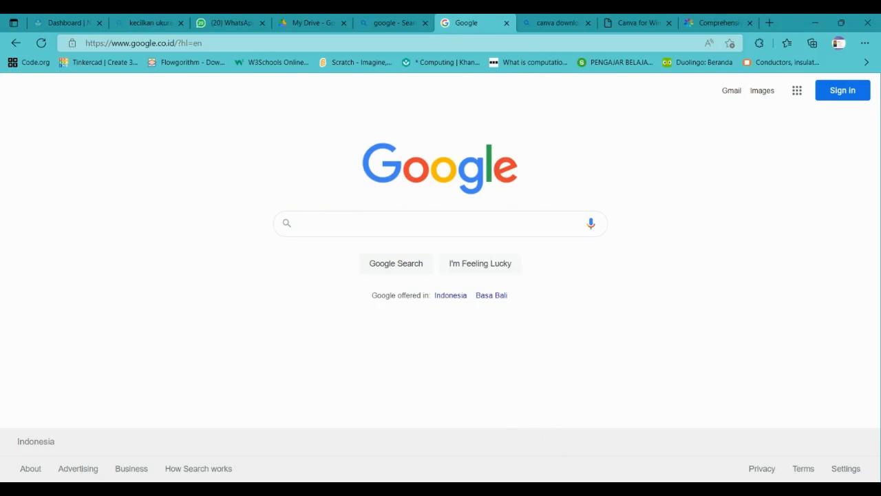
In the iSpring tab, go to office.com by picking the 'offi' address-bar suggestion.
click(709, 19)
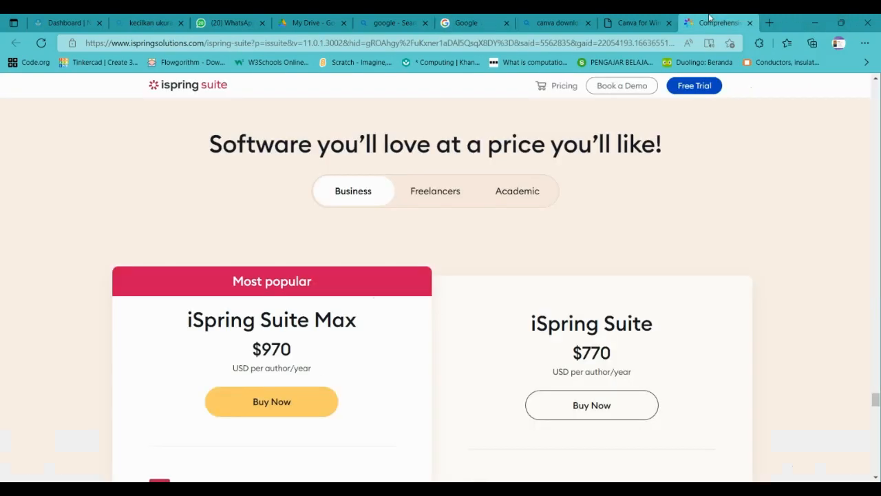
click(660, 42)
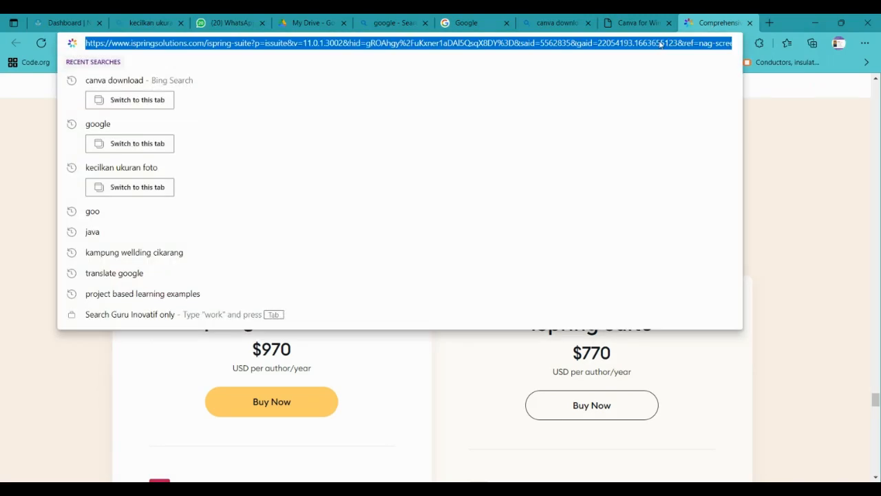
text(offi)
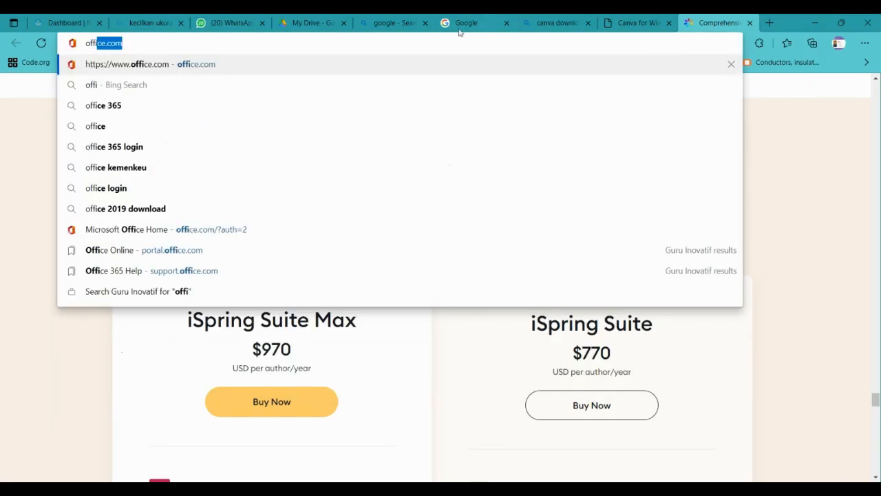
click(193, 66)
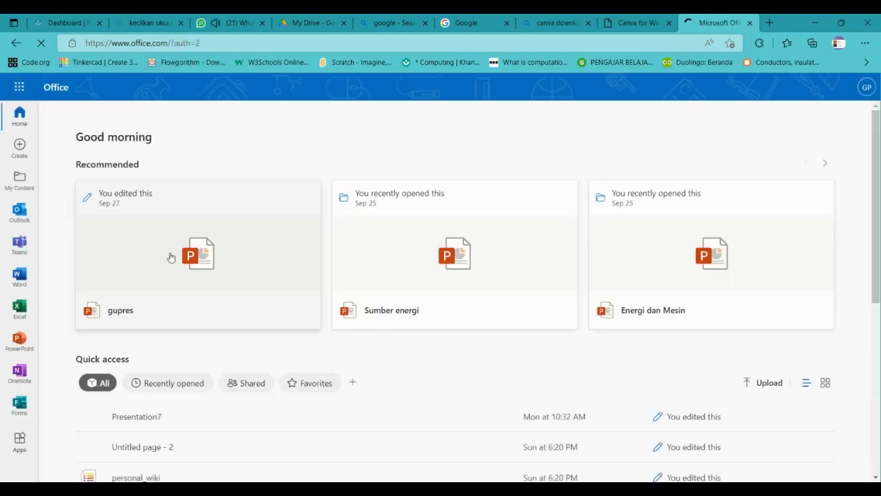
Open a second Office home page tab from the app launcher, then return to the Google tab.
click(20, 87)
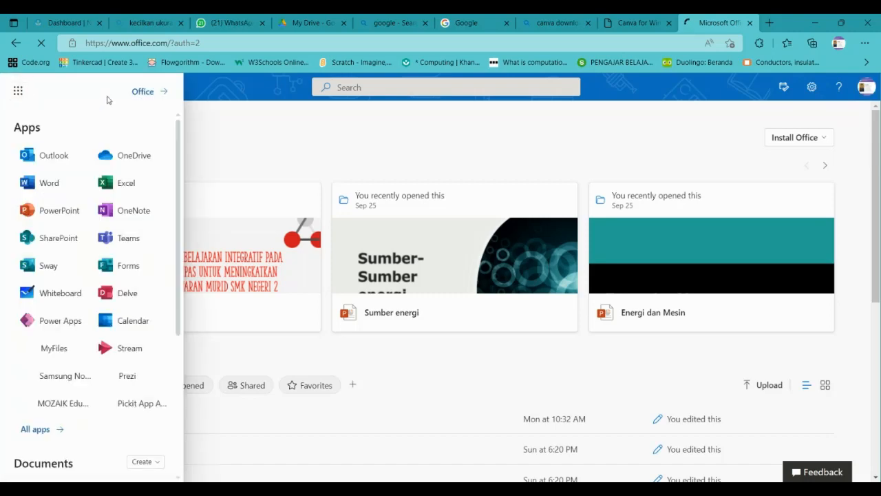
click(141, 93)
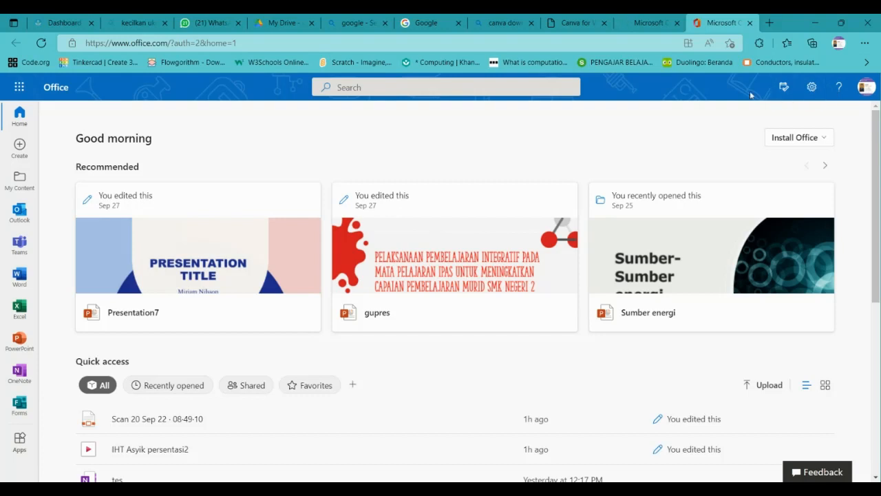
click(20, 444)
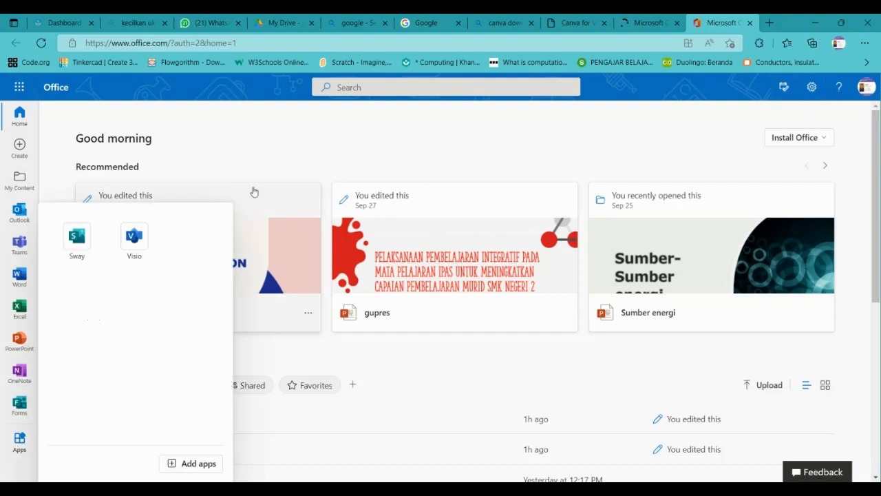
click(404, 121)
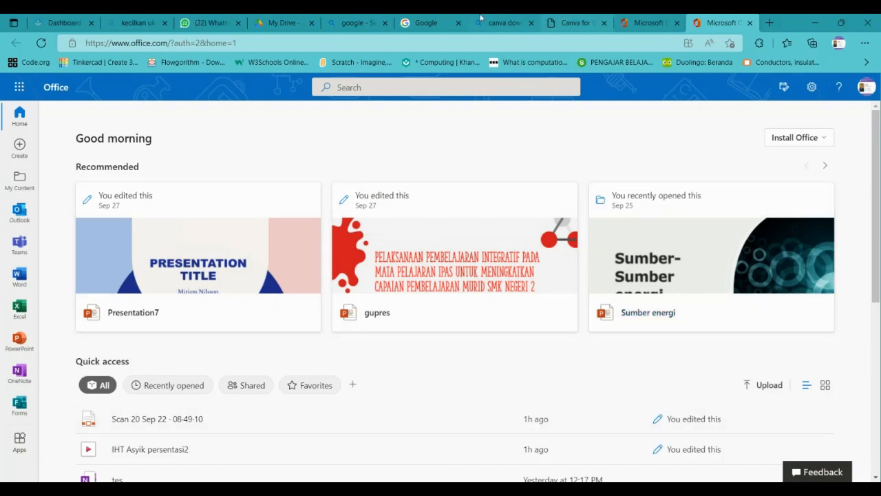
click(424, 23)
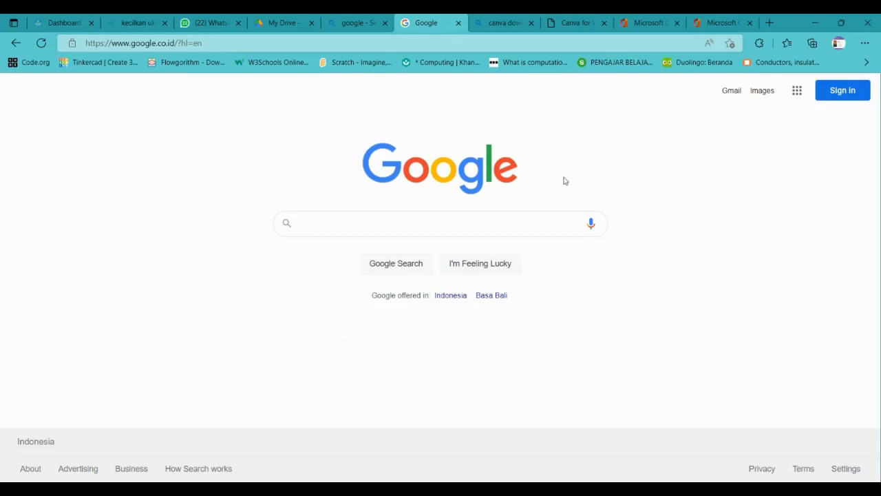
click(282, 22)
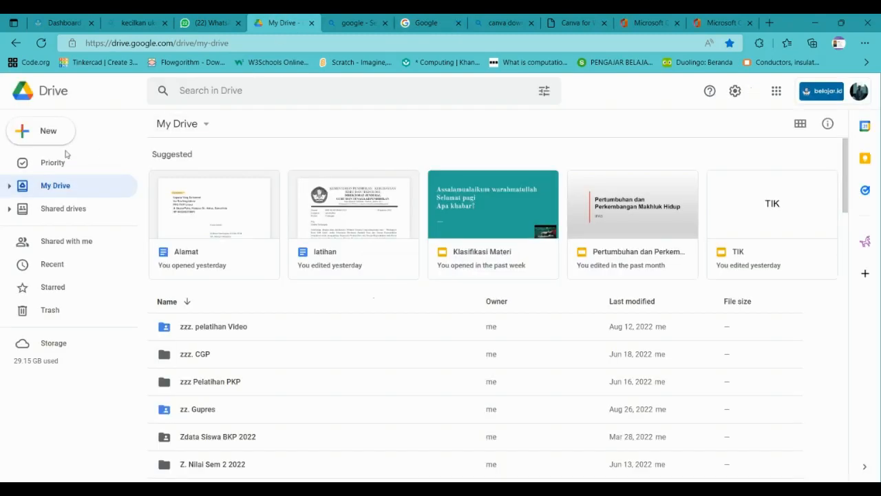
click(30, 131)
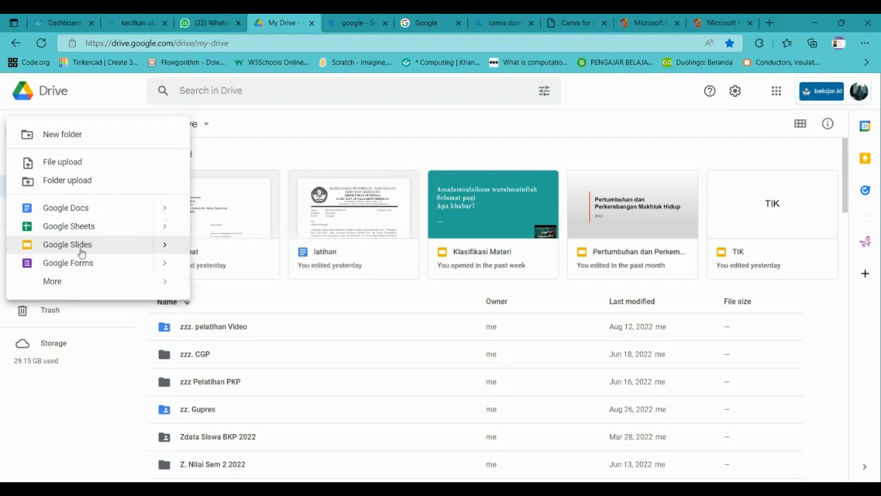
click(166, 245)
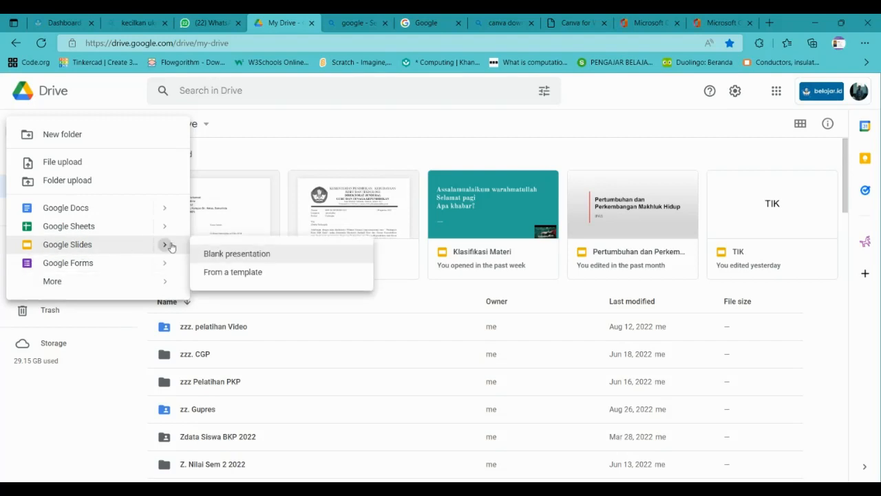
click(79, 287)
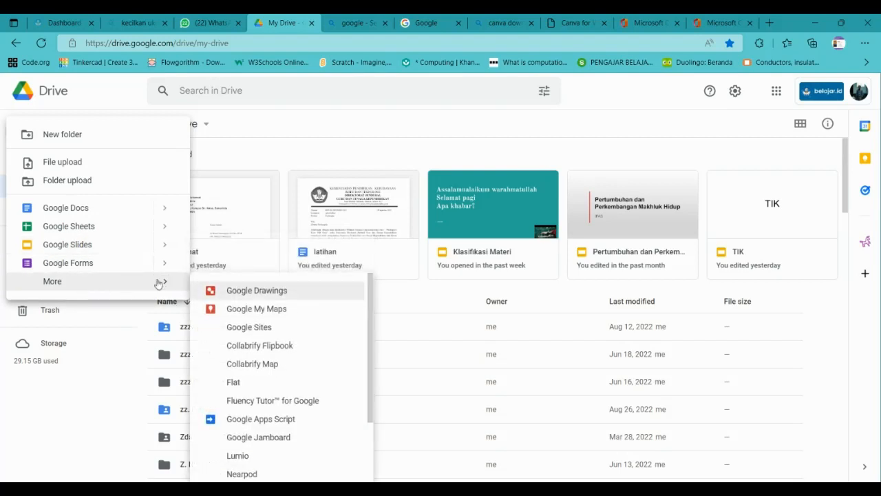
click(396, 130)
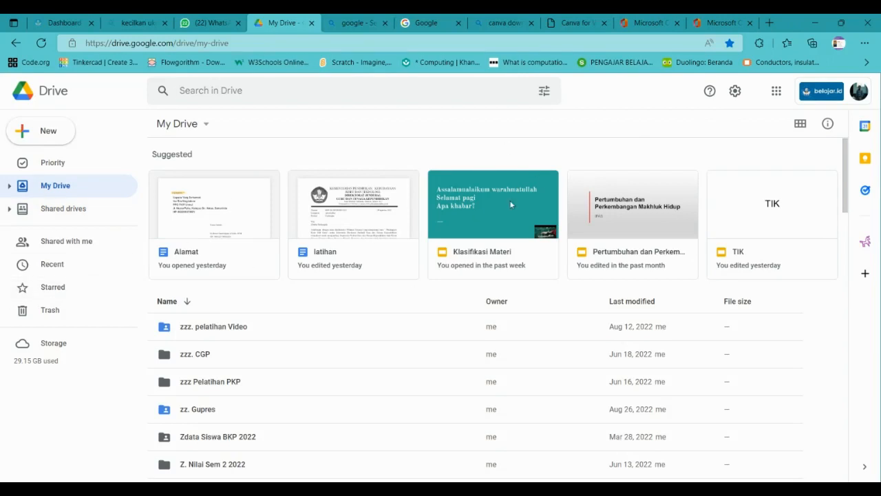
click(51, 136)
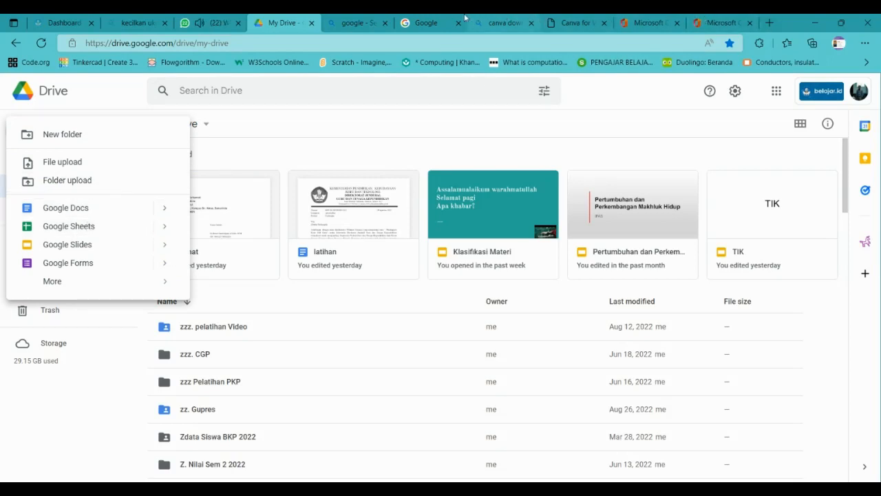
click(431, 21)
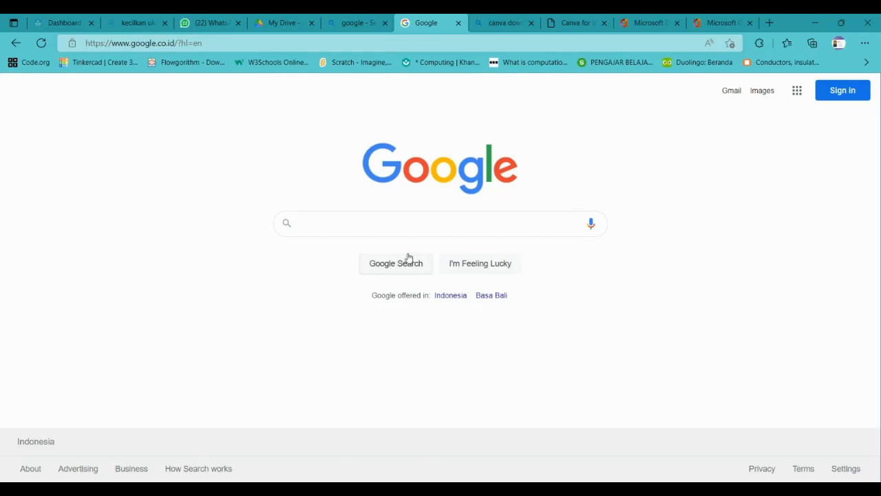
Search Google for 'google' and open the google.com homepage from the first result.
click(391, 224)
text(goo)
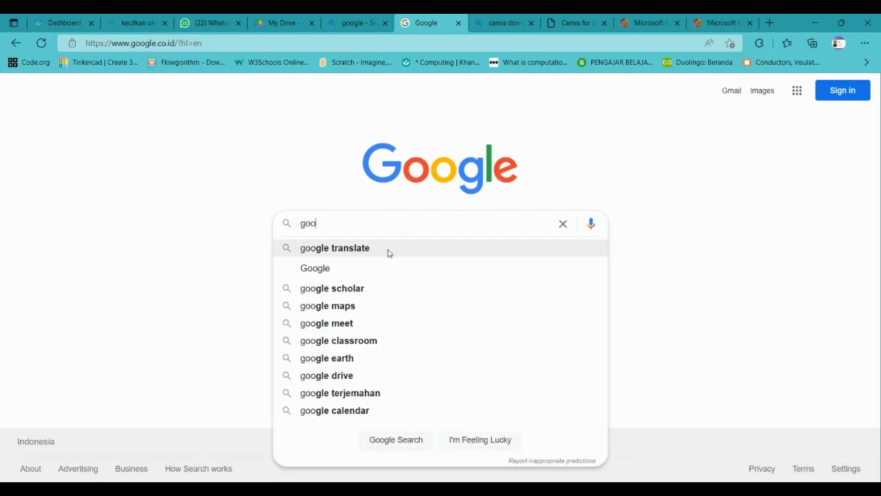
click(352, 268)
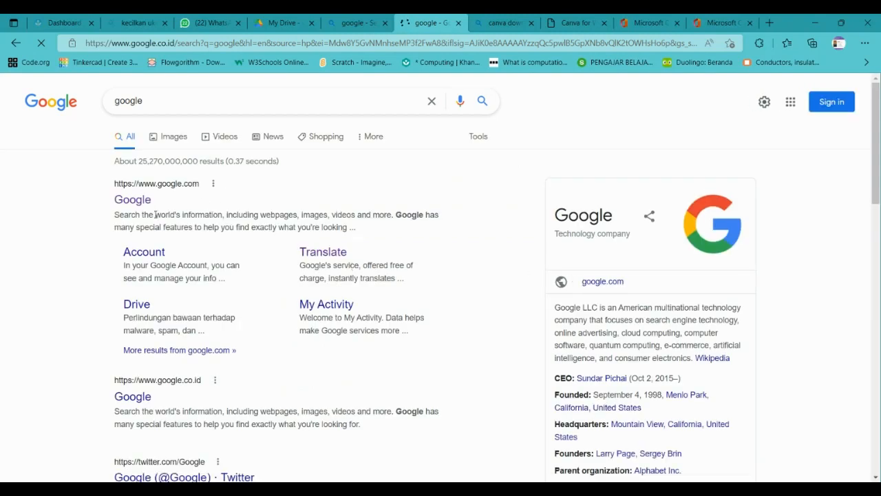
click(136, 198)
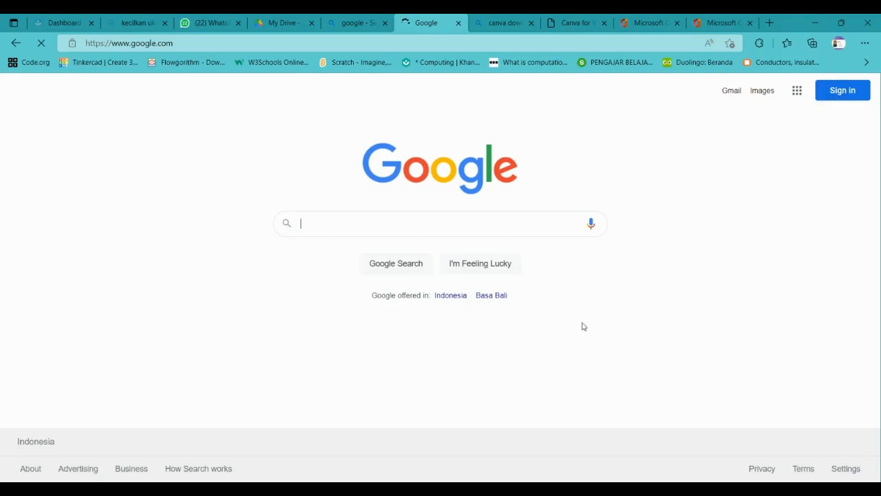
Sign in to Google with the first saved account and its autofilled password.
click(837, 96)
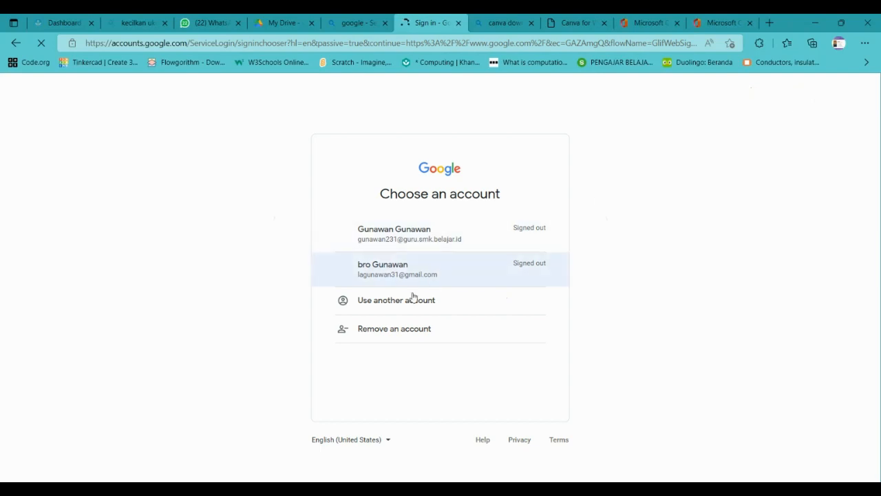
click(387, 241)
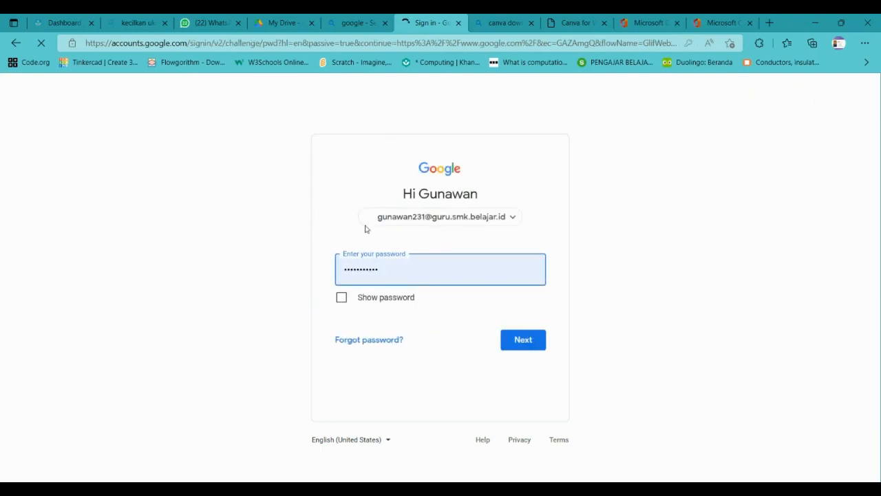
click(535, 343)
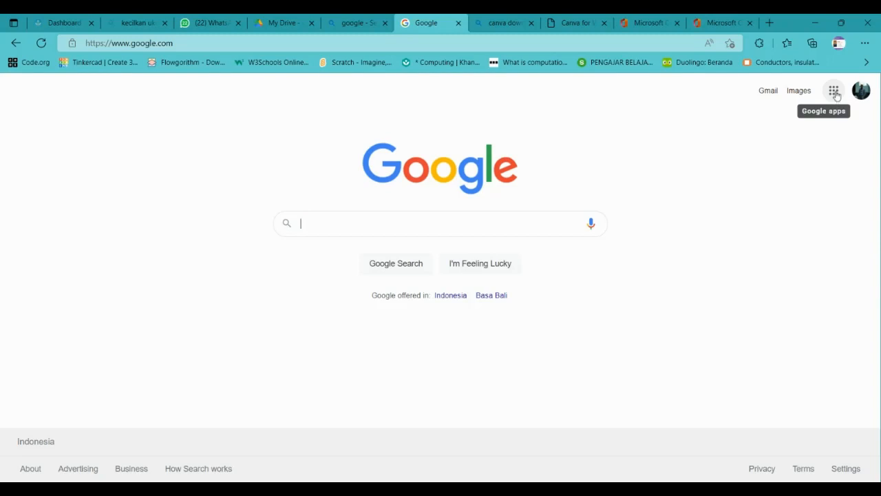
Open Google Docs from the Google apps grid on the signed-in homepage.
click(834, 93)
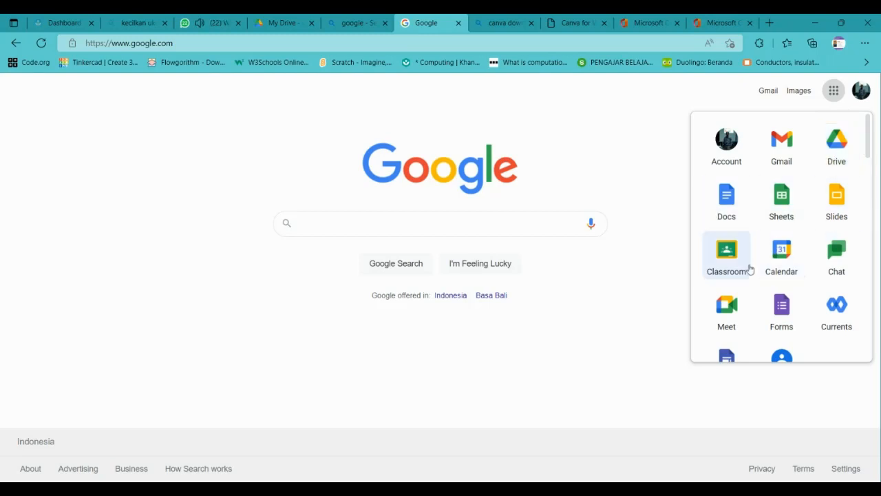
scroll(750, 269, down, 5)
scroll(749, 275, down, 10)
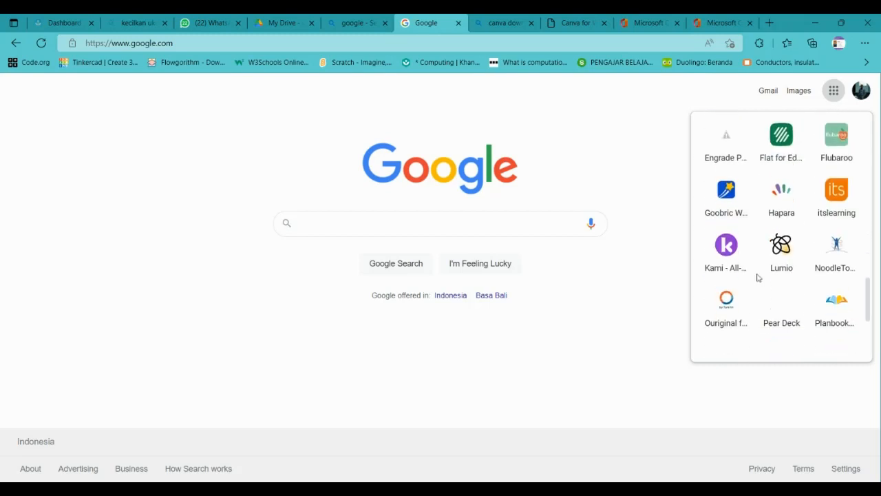
scroll(825, 285, up, 12)
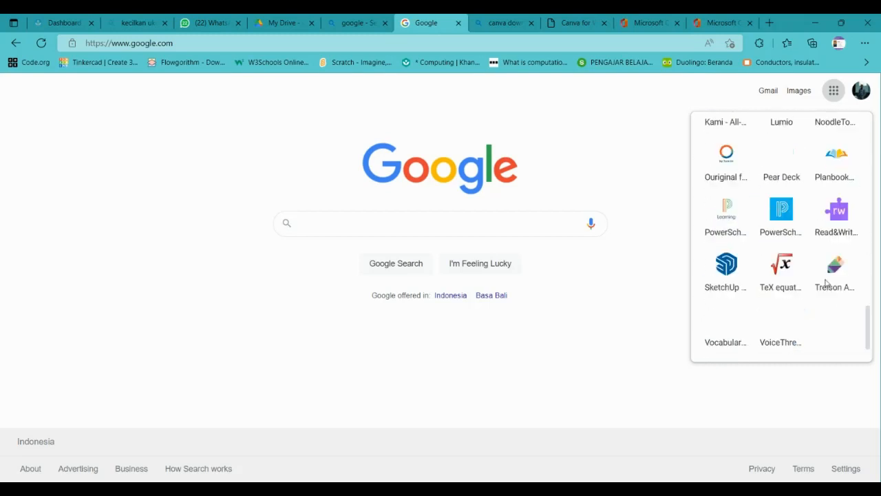
scroll(825, 309, up, 4)
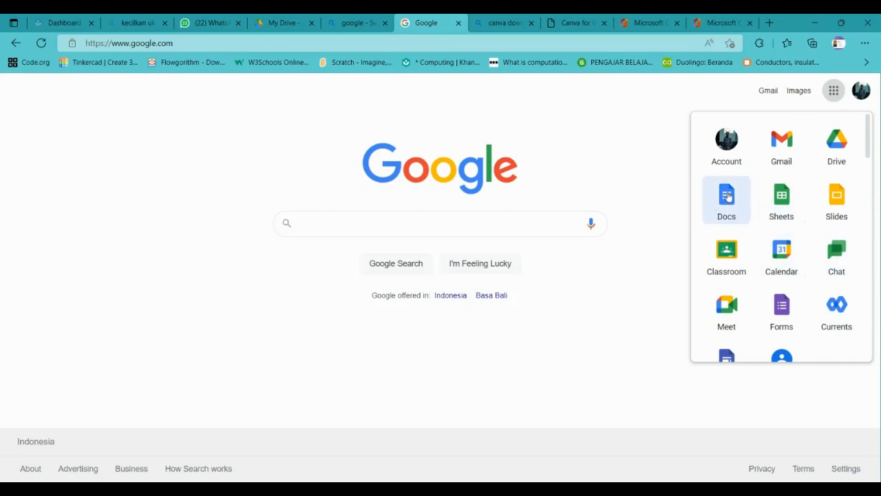
click(728, 197)
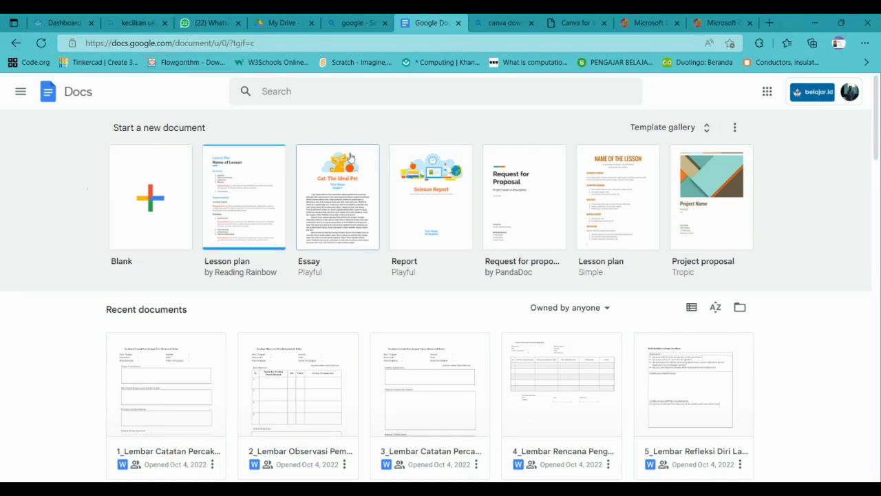
Create a new document from the Blank template on the Docs home page.
scroll(330, 318, down, 3)
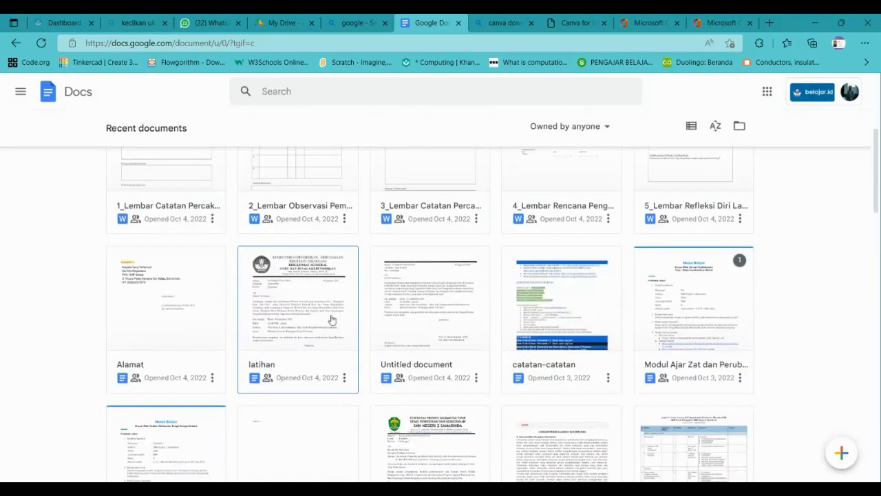
scroll(331, 319, down, 8)
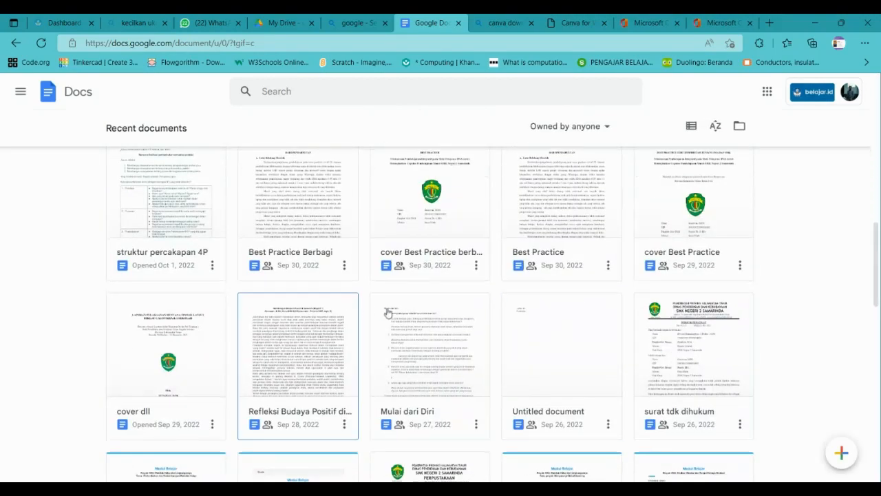
scroll(685, 354, down, 10)
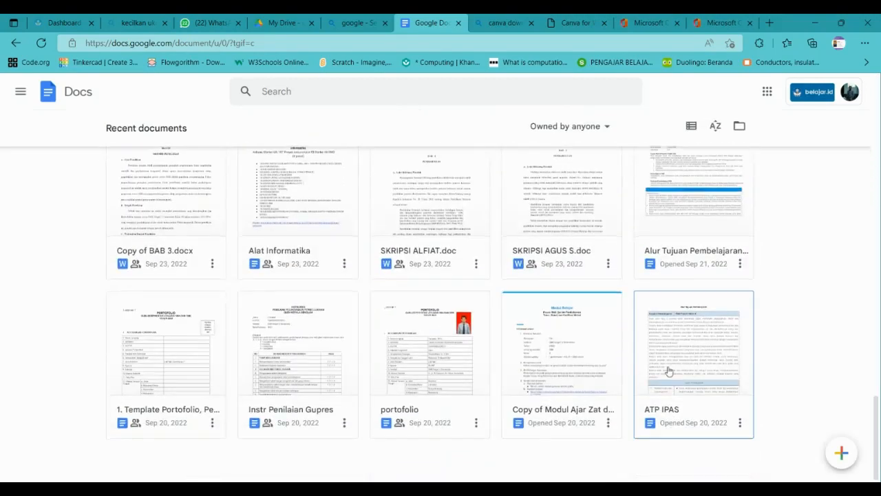
scroll(672, 307, up, 15)
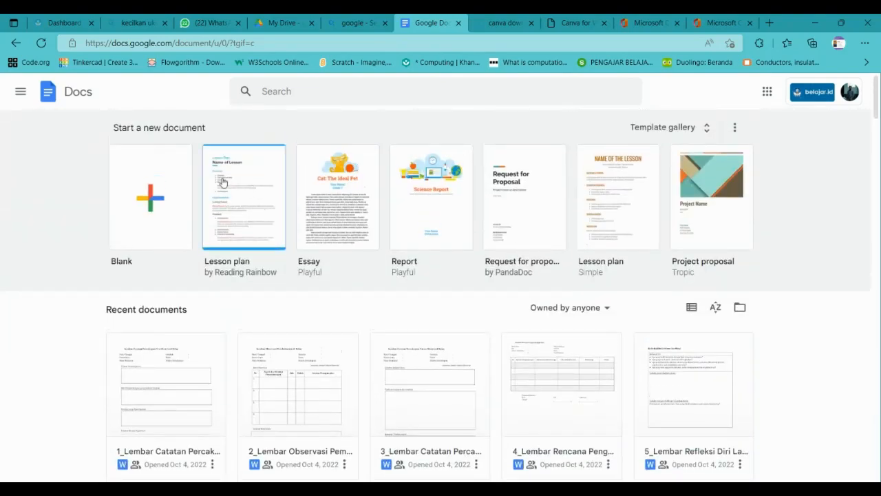
click(153, 205)
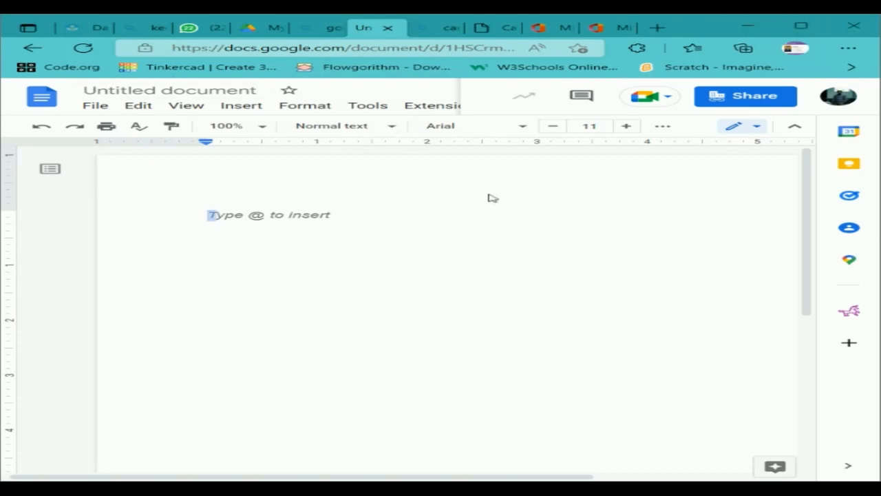
Browse the File menu's New and Open options, then choose File > Share for the document.
click(95, 107)
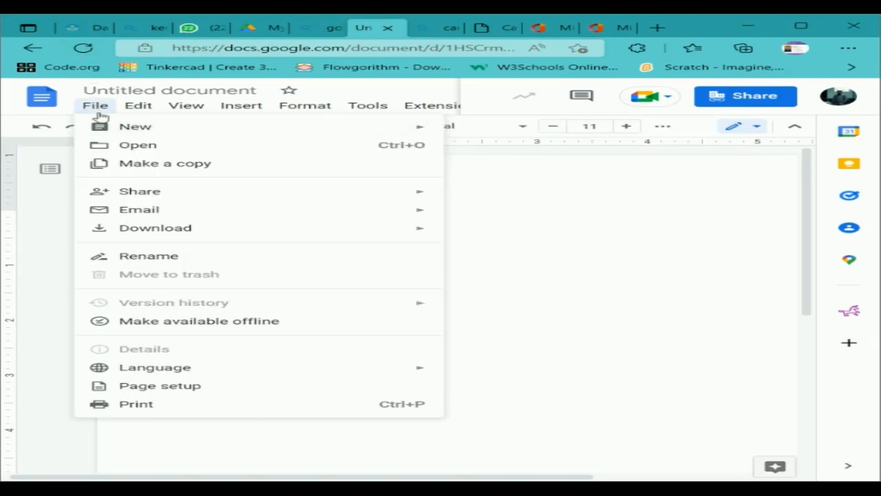
mouse_move(121, 128)
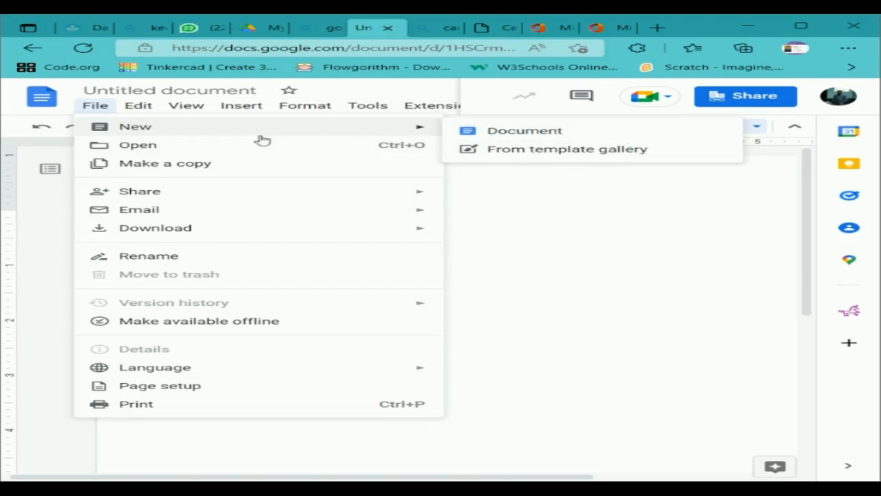
click(182, 146)
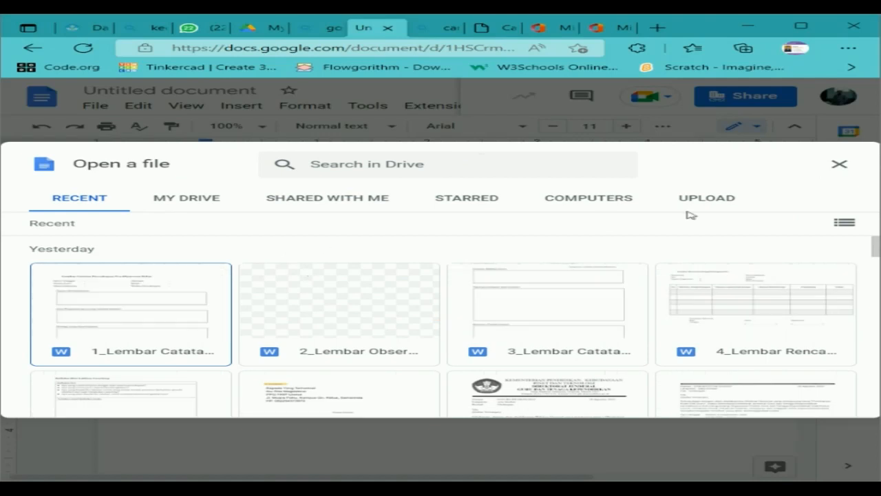
click(837, 164)
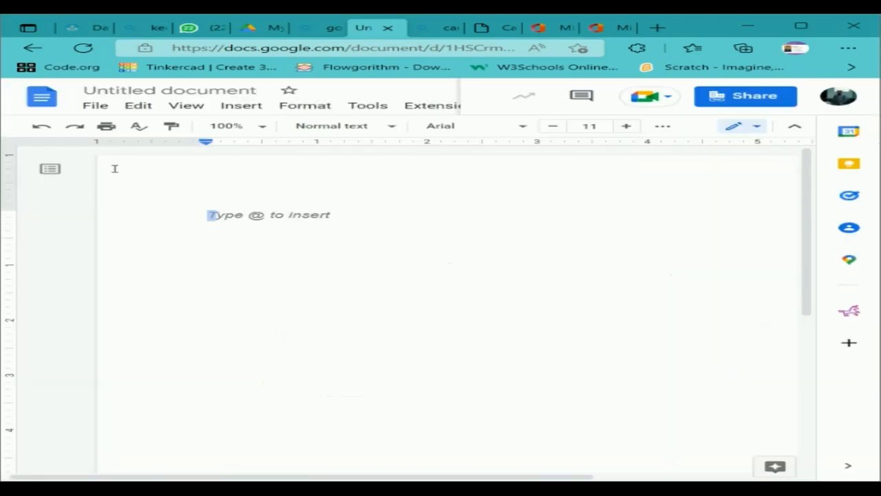
click(93, 106)
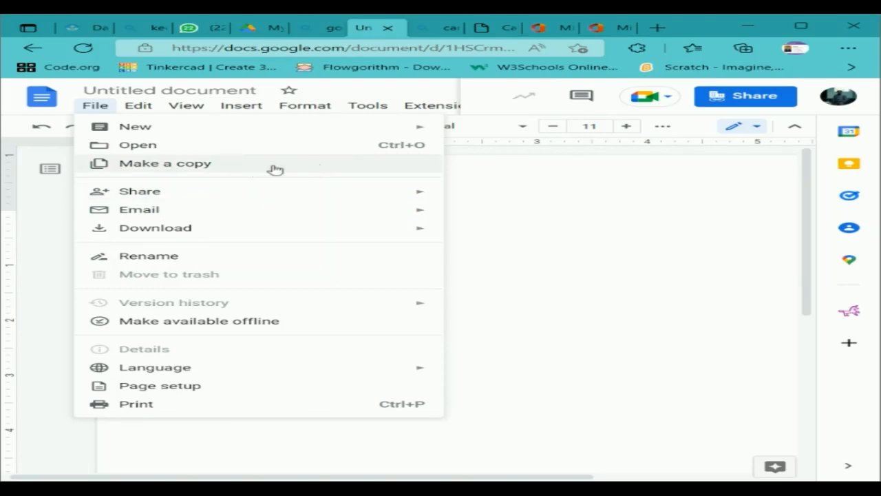
mouse_move(236, 195)
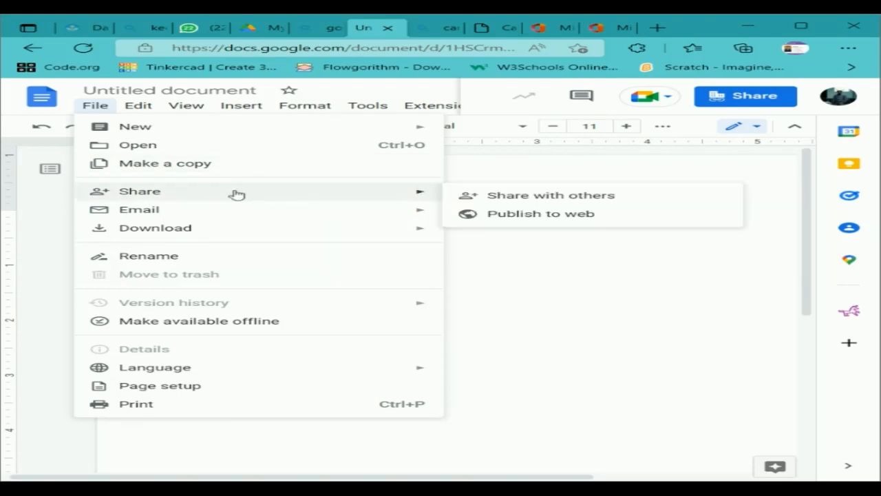
click(530, 197)
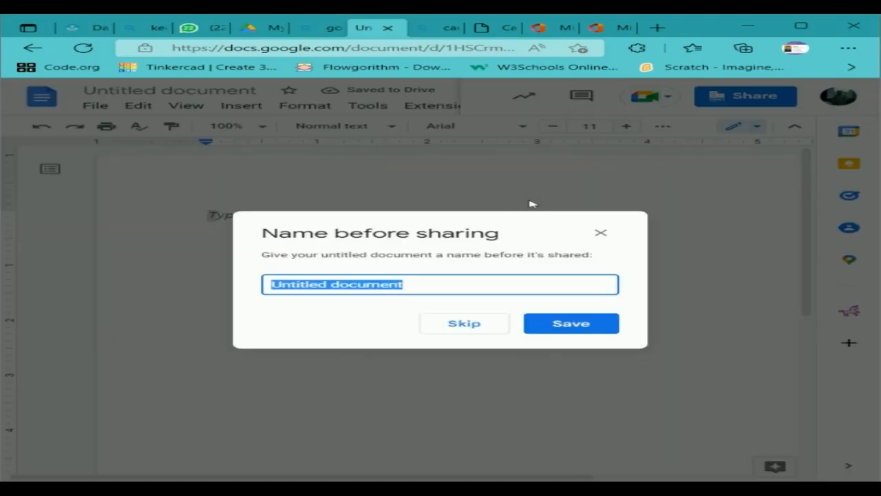
Skip naming, set general access to Anyone with the link as Editor, and copy the link.
click(600, 232)
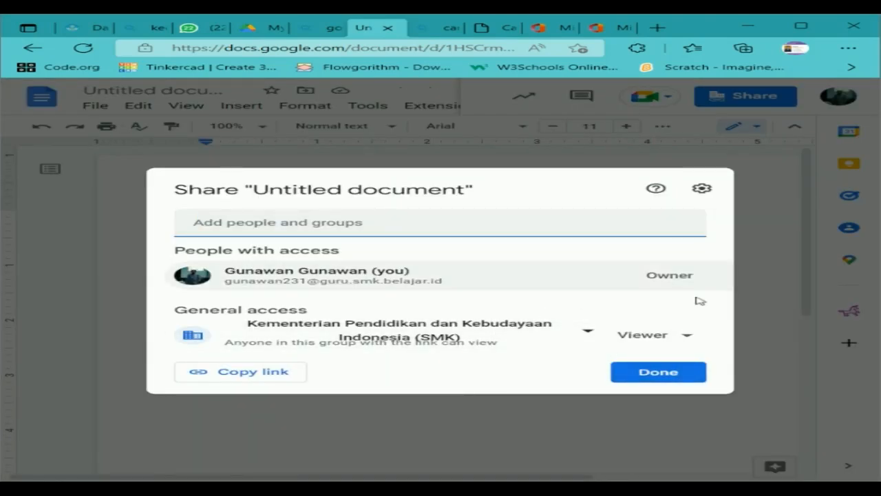
click(572, 337)
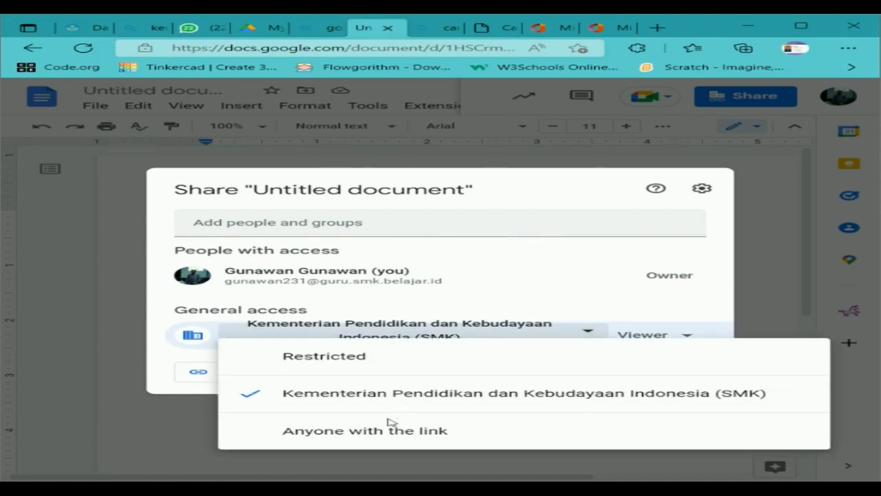
click(369, 433)
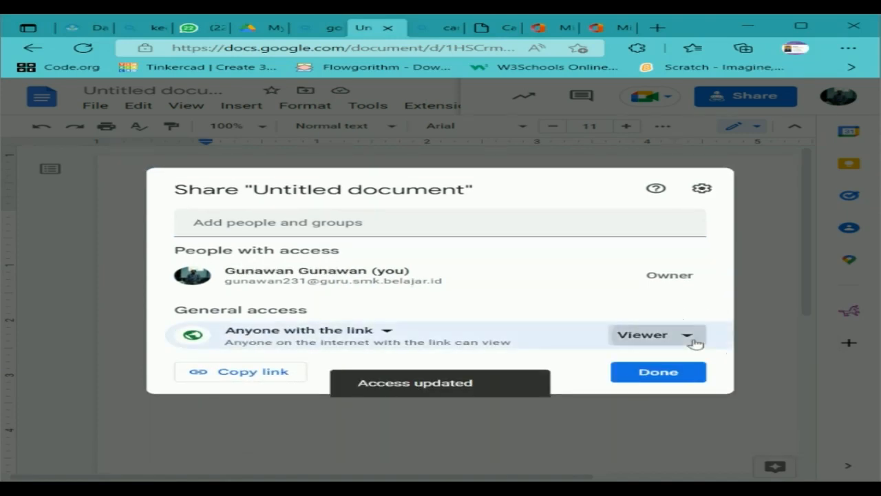
click(691, 342)
click(696, 435)
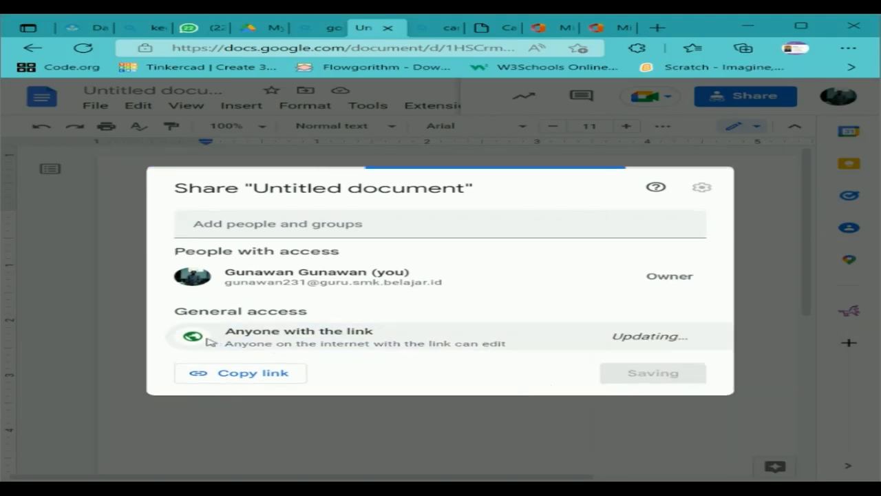
click(241, 370)
click(671, 377)
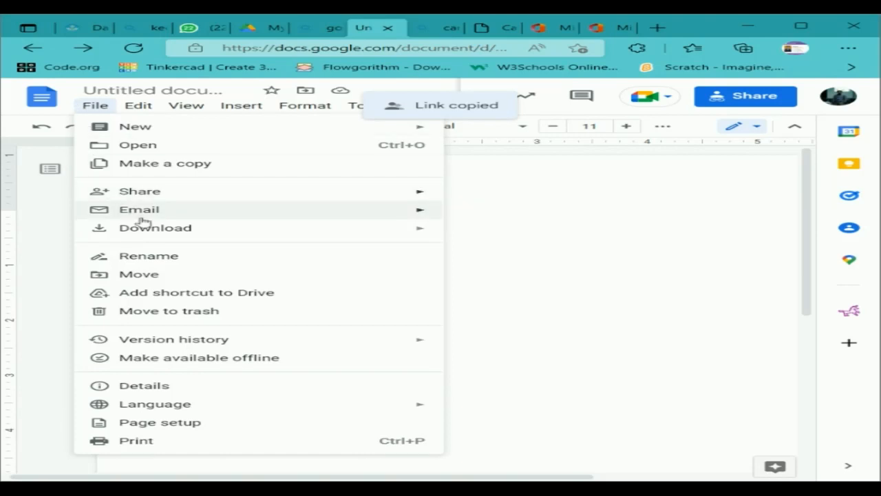
Look through the File menu's Email and Download submenus.
mouse_move(437, 217)
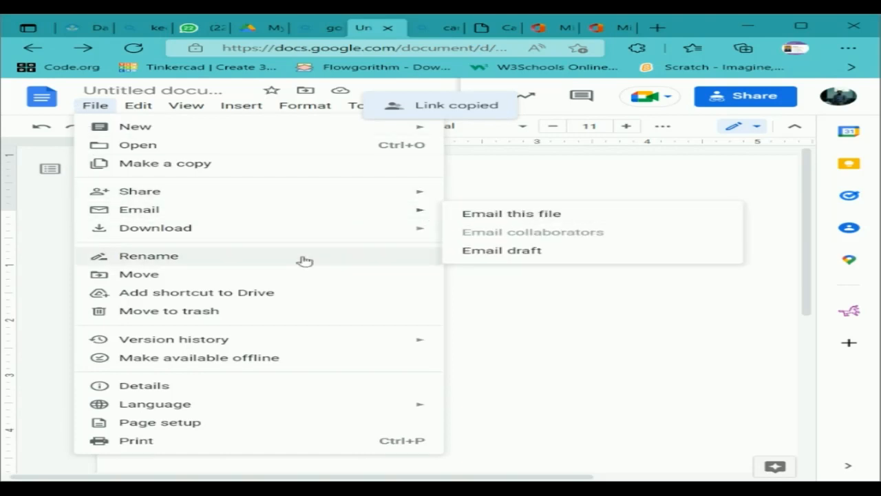
mouse_move(247, 234)
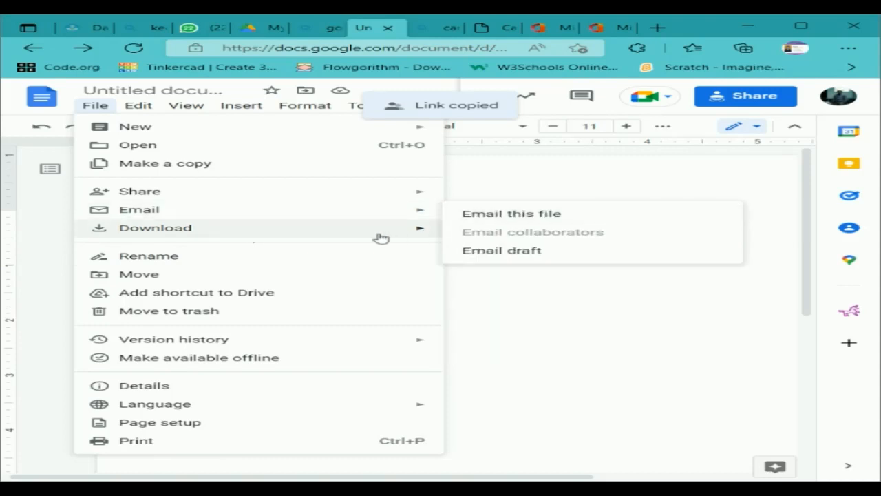
mouse_move(335, 240)
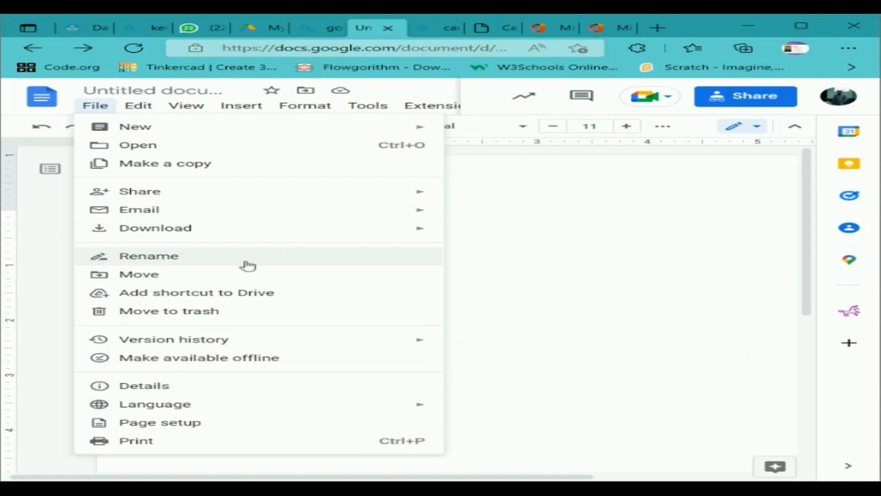
Title the document 'surat', then extend the title to 'surat1'.
click(165, 90)
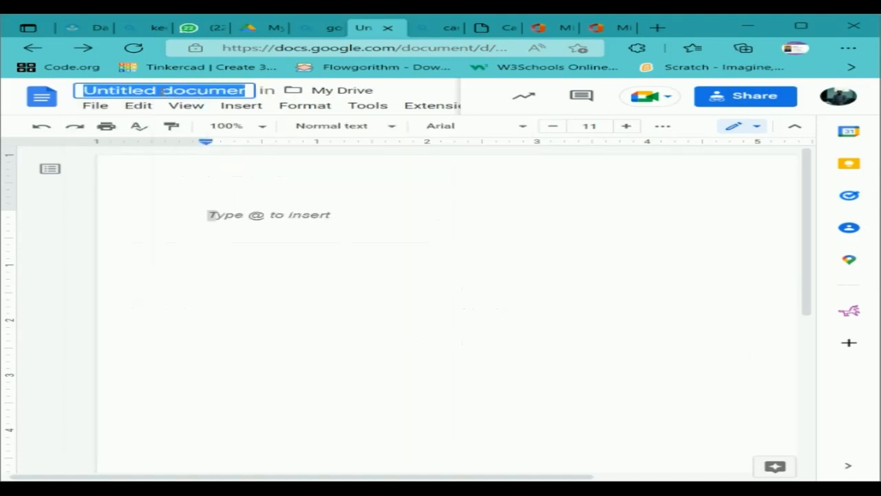
text(surat)
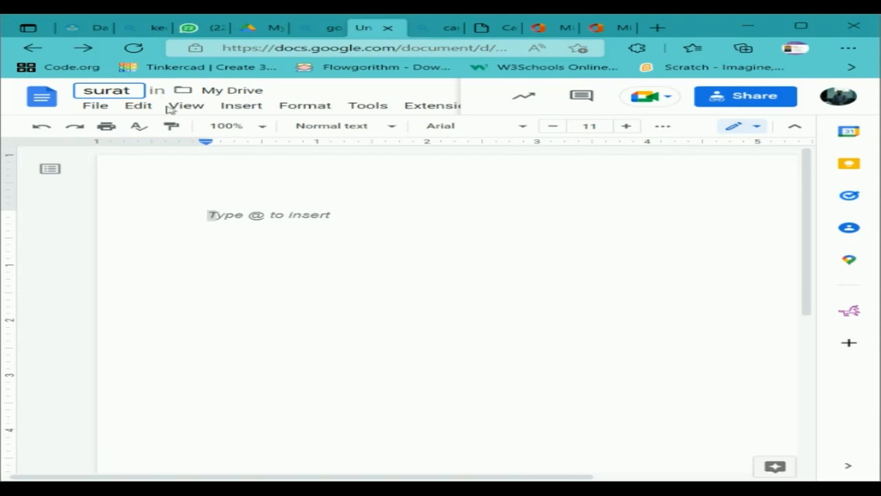
key(Return)
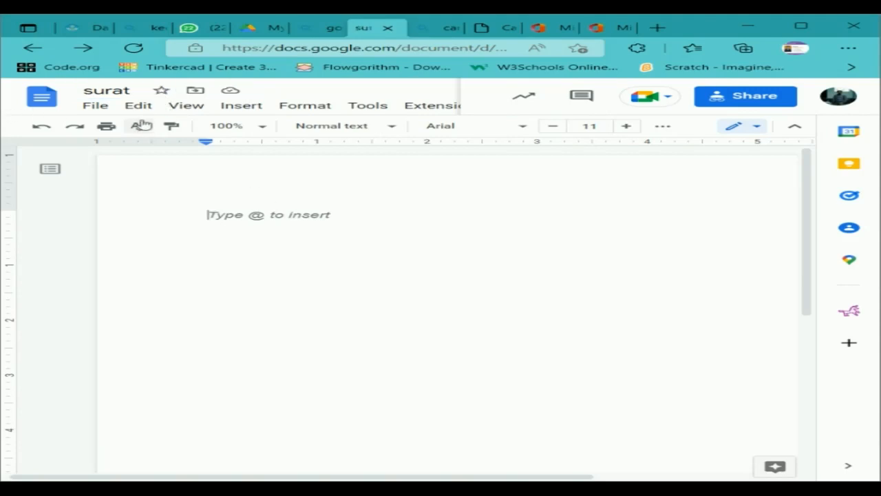
click(95, 105)
click(177, 256)
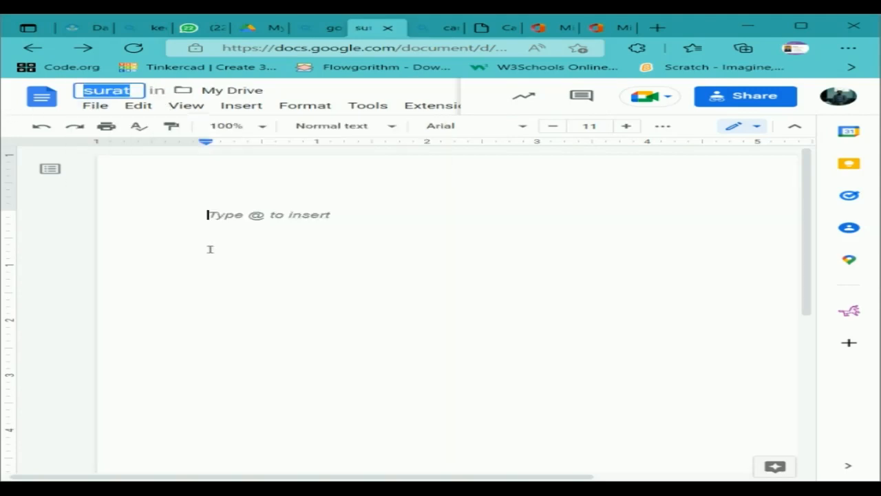
click(105, 90)
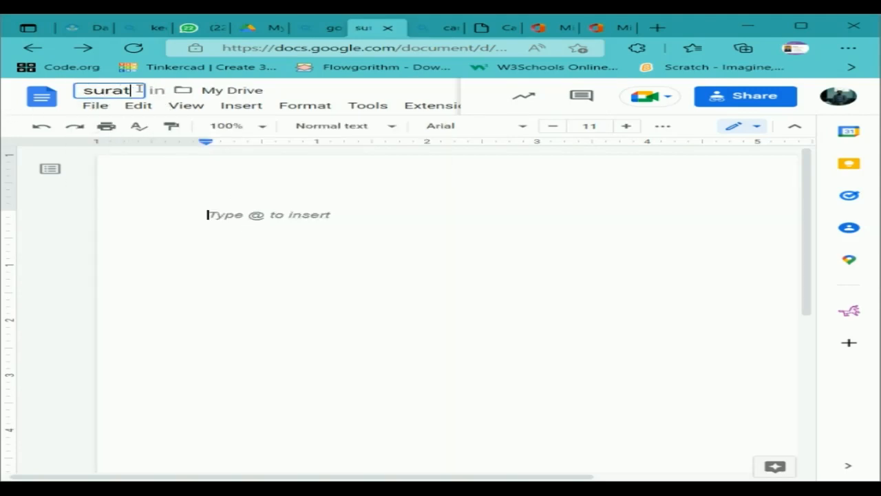
text(1)
key(Return)
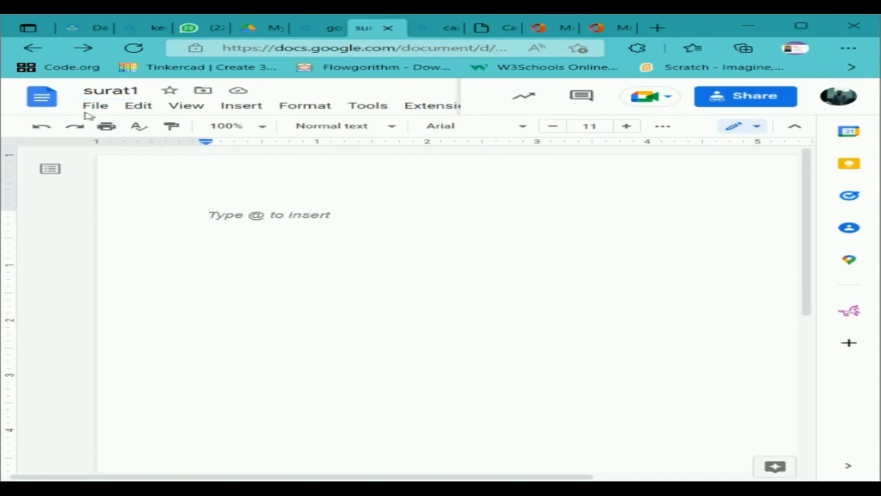
click(95, 106)
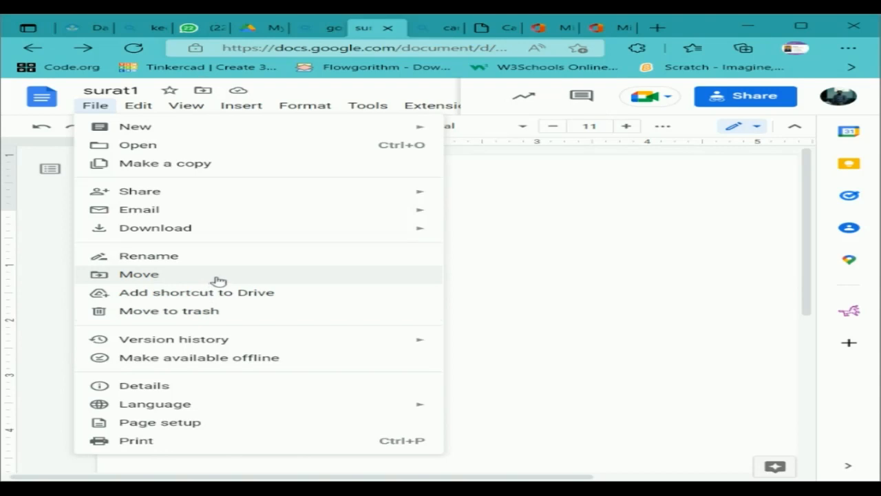
click(218, 281)
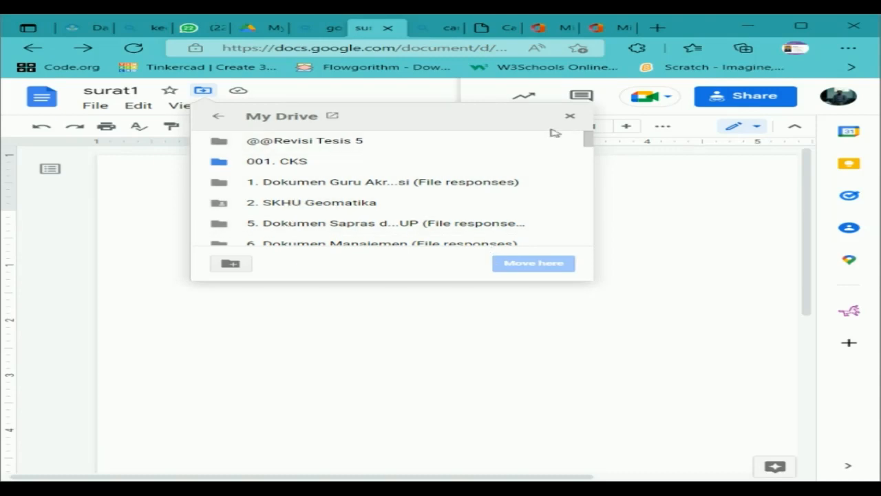
click(569, 115)
click(97, 105)
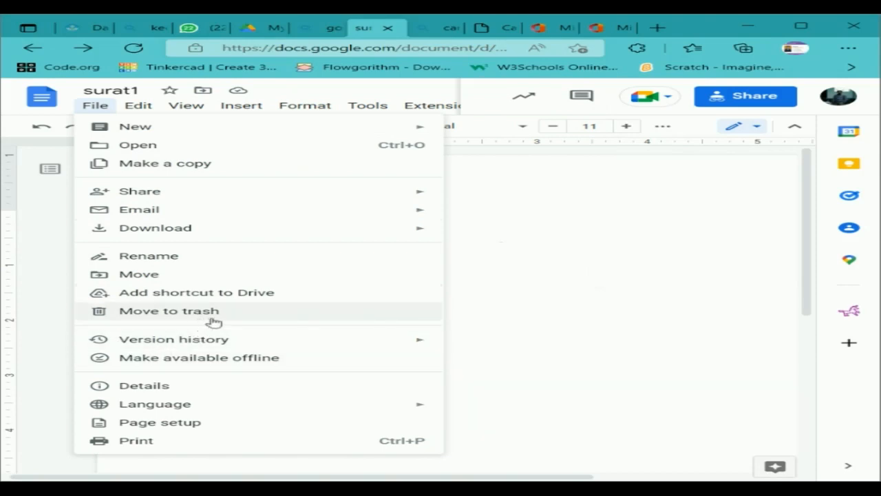
mouse_move(388, 352)
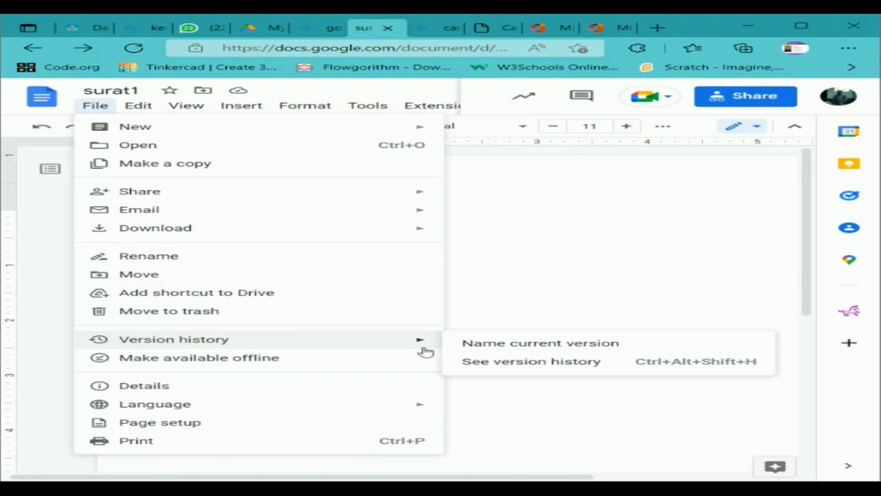
mouse_move(433, 337)
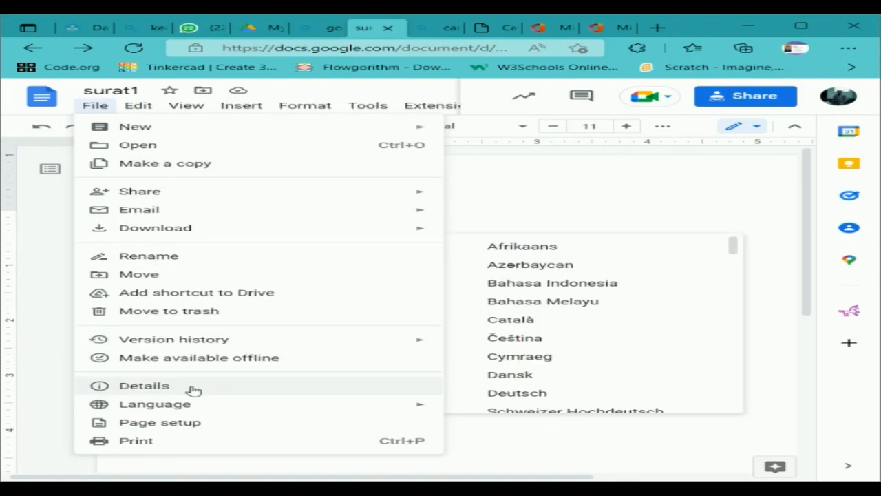
mouse_move(401, 408)
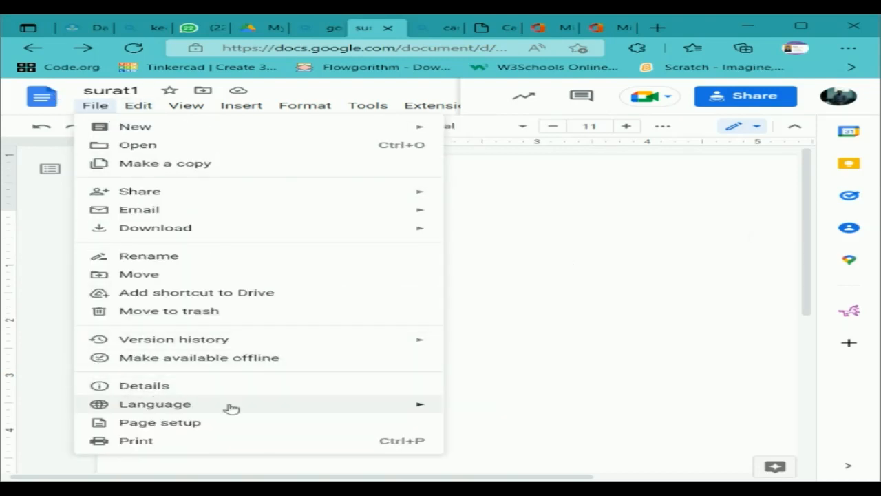
Set the document language to Bahasa Indonesia, then type and erase some test text.
mouse_move(226, 407)
click(603, 281)
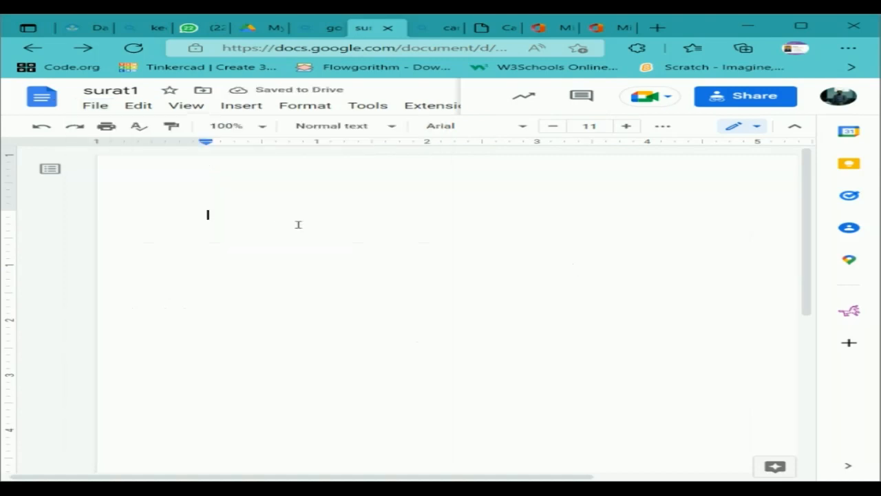
text(hgffggf)
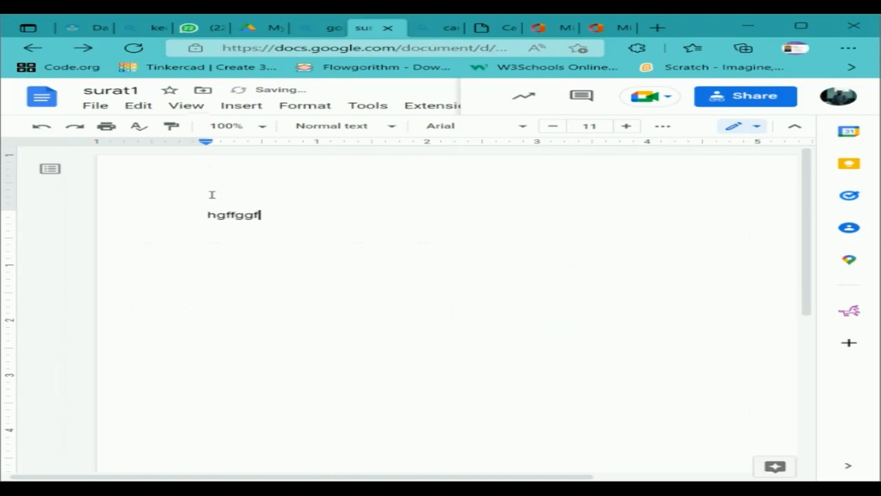
key(BackSpace)
key(BackSpace)
key(BackSpace)
key(BackSpace)
key(BackSpace)
key(BackSpace)
key(BackSpace)
Set the page to A4 paper size with a light yellow page color.
click(89, 106)
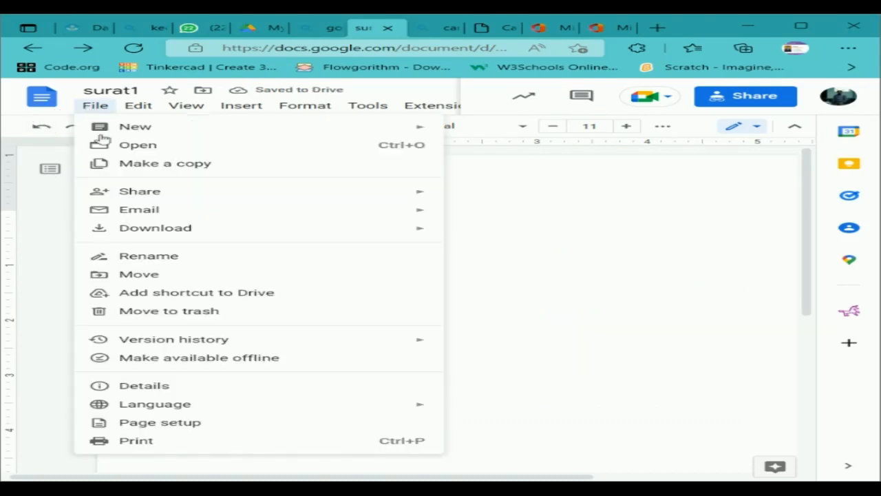
click(194, 430)
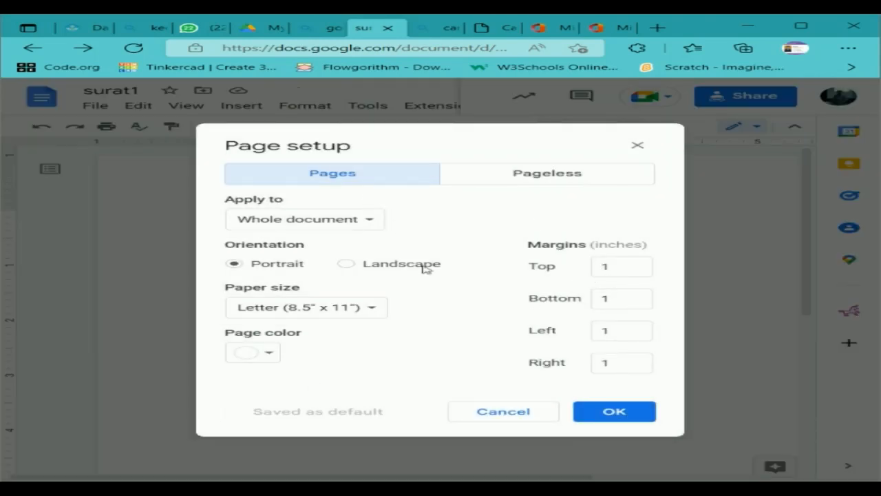
click(374, 312)
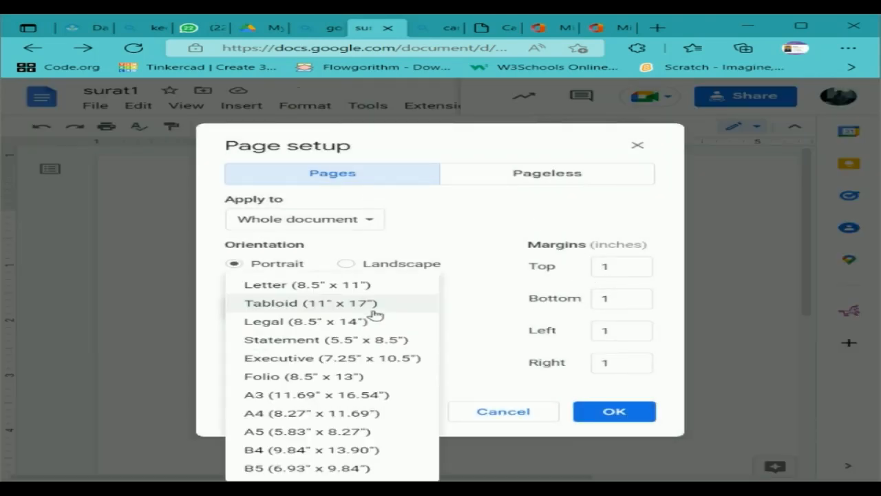
click(345, 414)
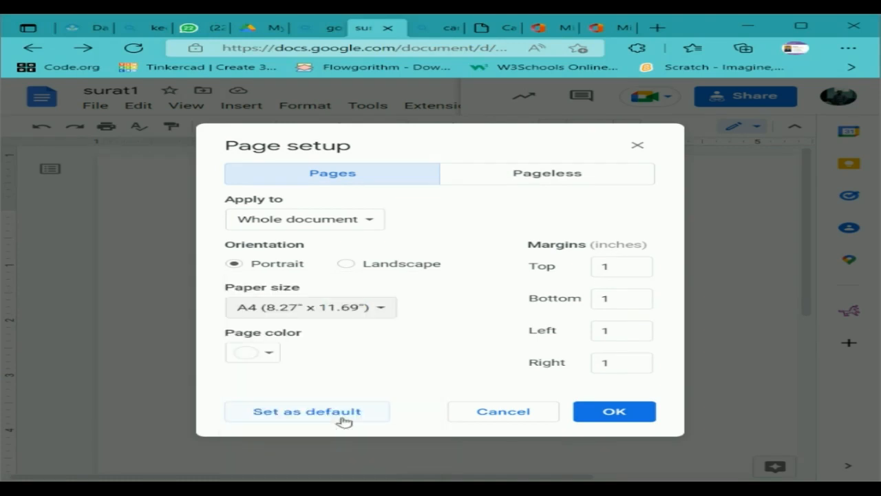
click(269, 354)
click(324, 251)
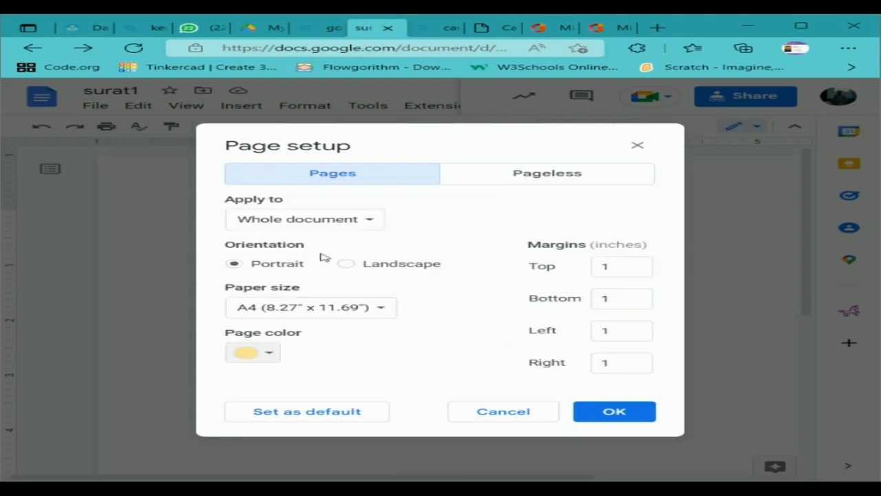
click(642, 412)
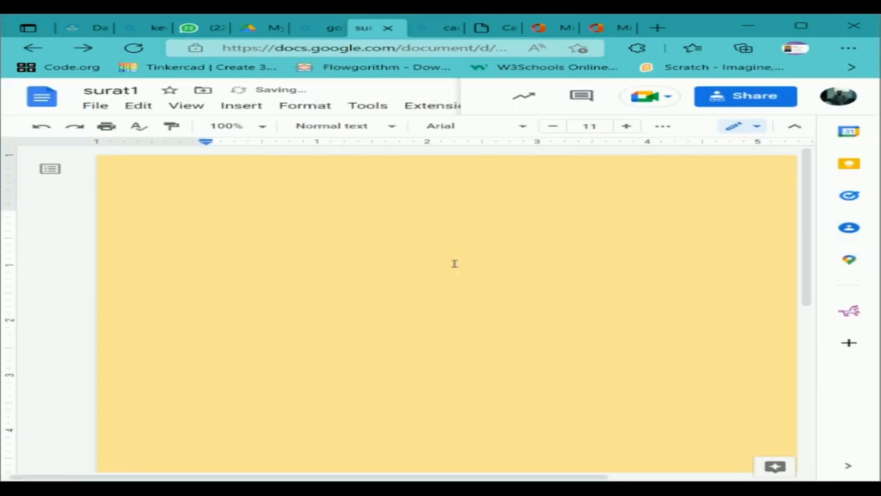
click(95, 105)
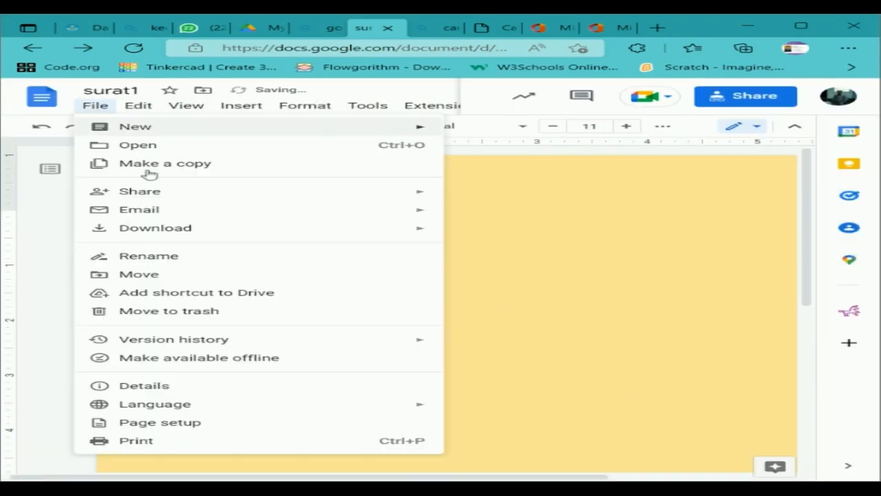
Reset the page color to white, keeping the 1-inch top margin and portrait A4 orientation.
click(273, 430)
click(260, 354)
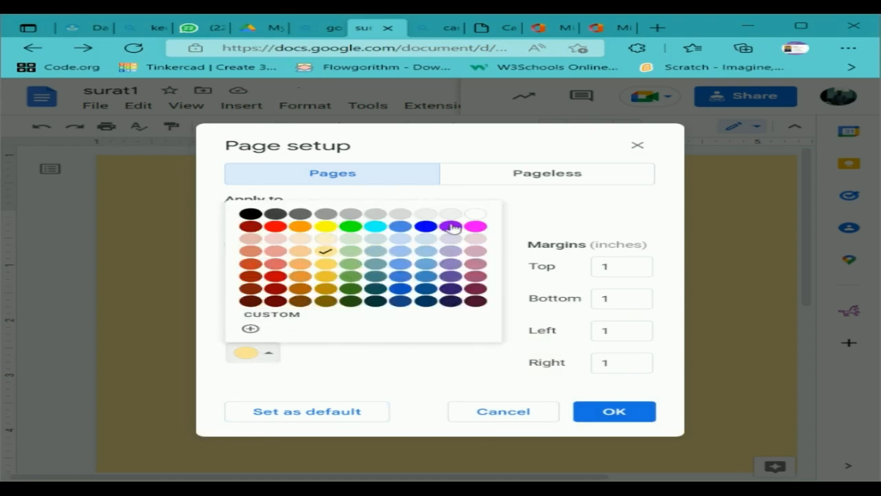
click(475, 214)
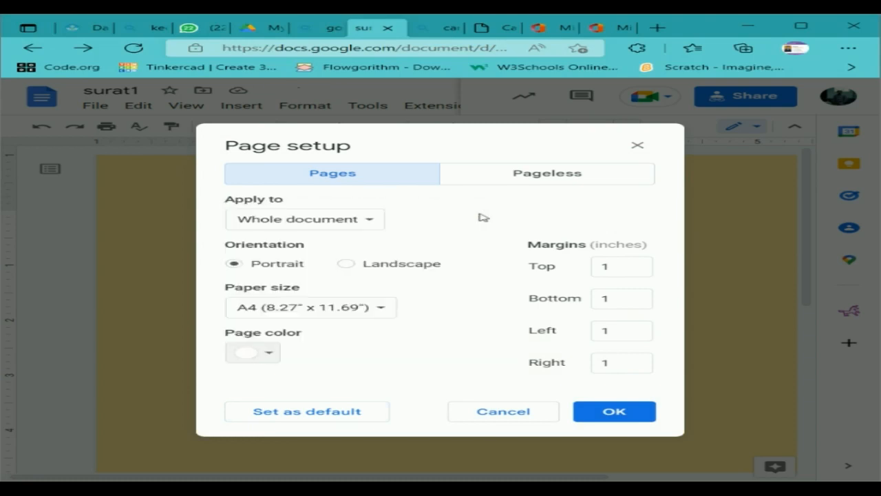
click(627, 265)
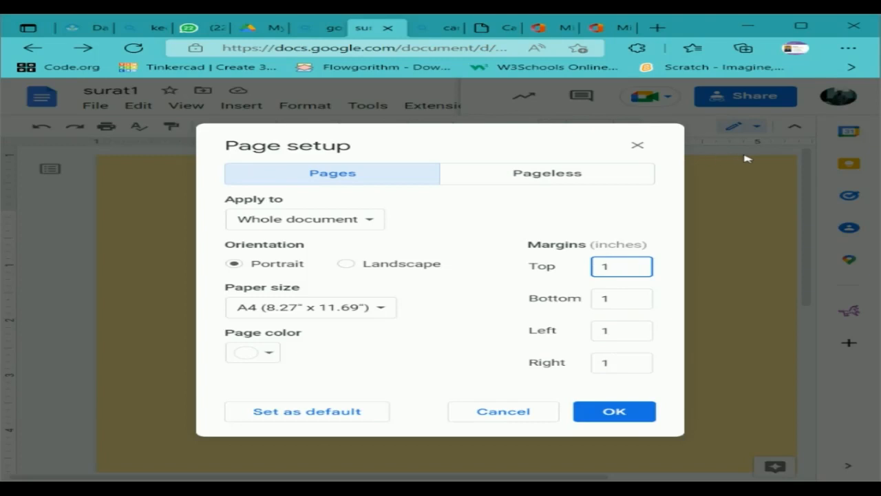
click(752, 193)
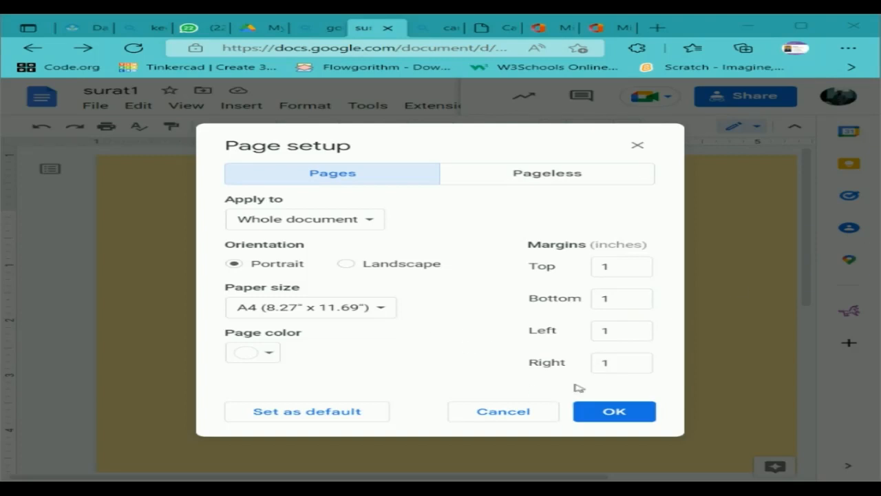
click(345, 264)
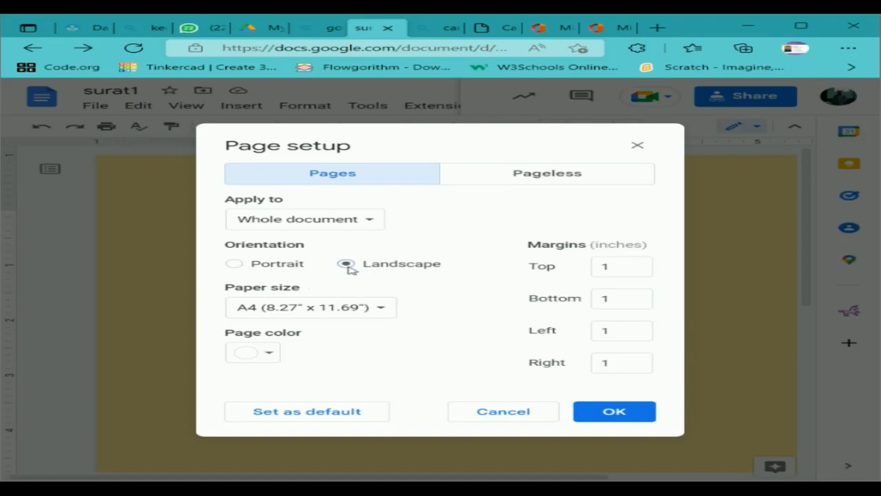
click(262, 267)
click(635, 416)
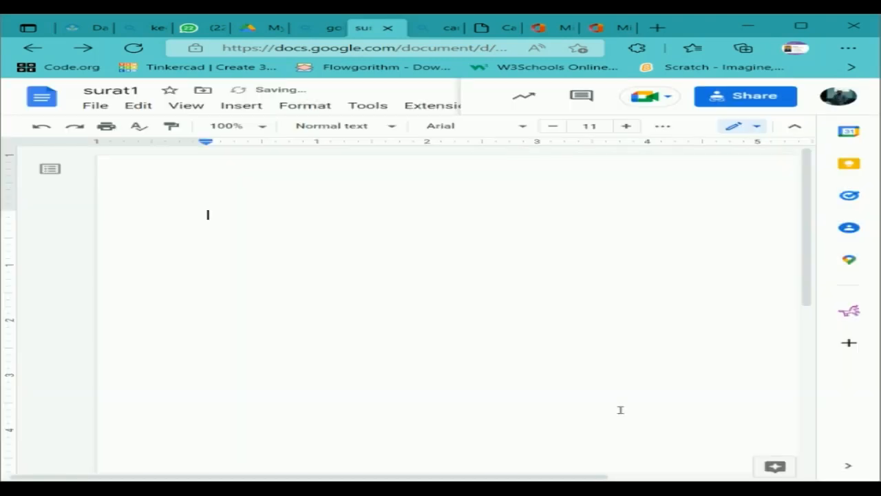
Select all document content and turn the ruler off.
click(136, 107)
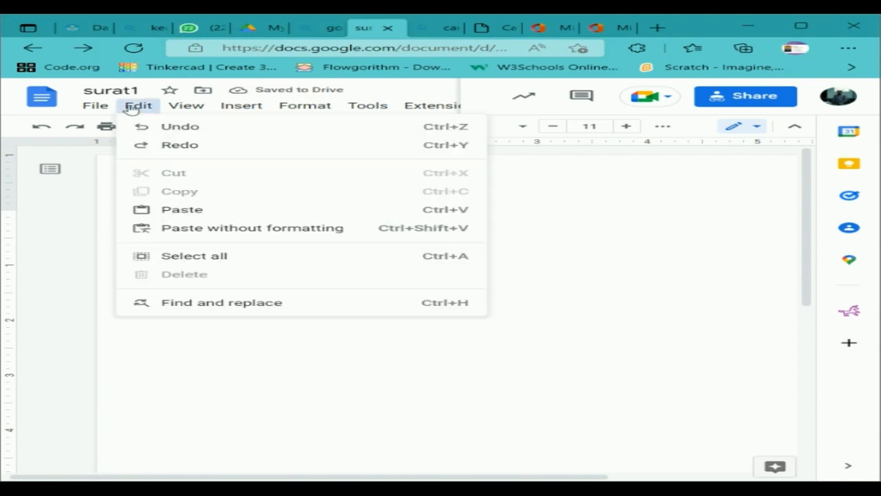
click(270, 260)
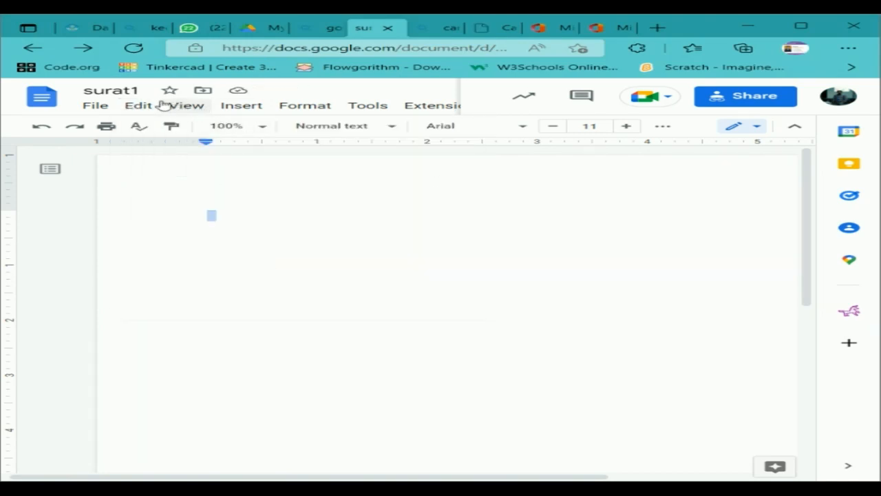
click(138, 106)
mouse_move(180, 110)
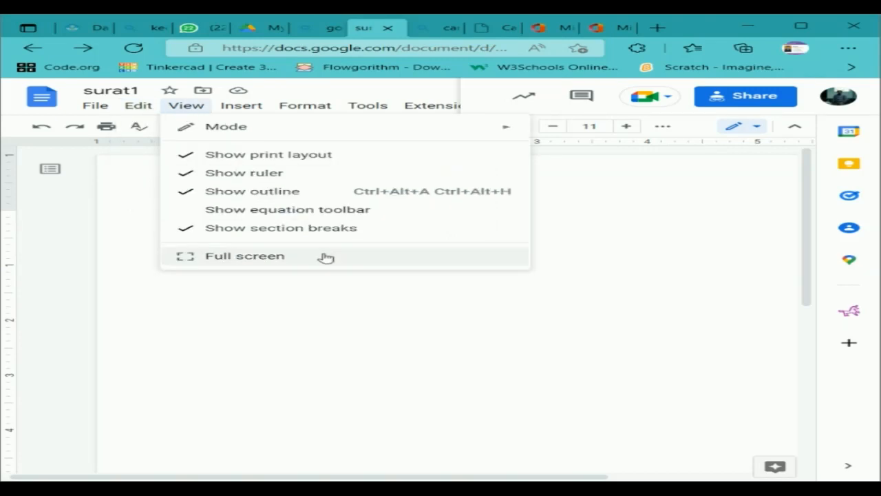
click(224, 172)
Hide the document outline and section breaks, then turn the ruler back on.
click(196, 110)
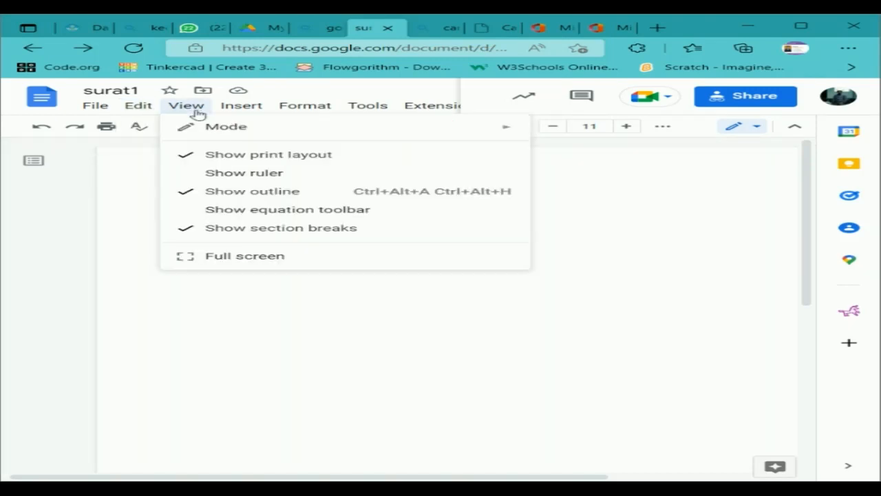
click(223, 196)
click(210, 115)
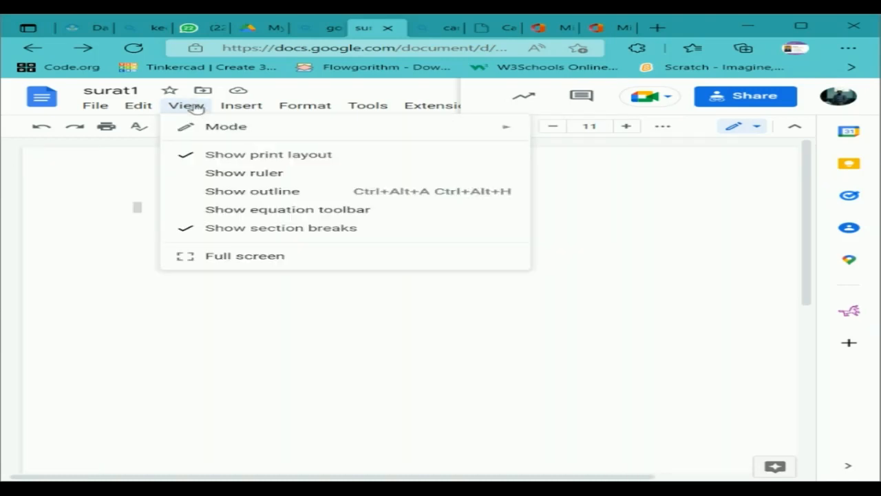
click(228, 231)
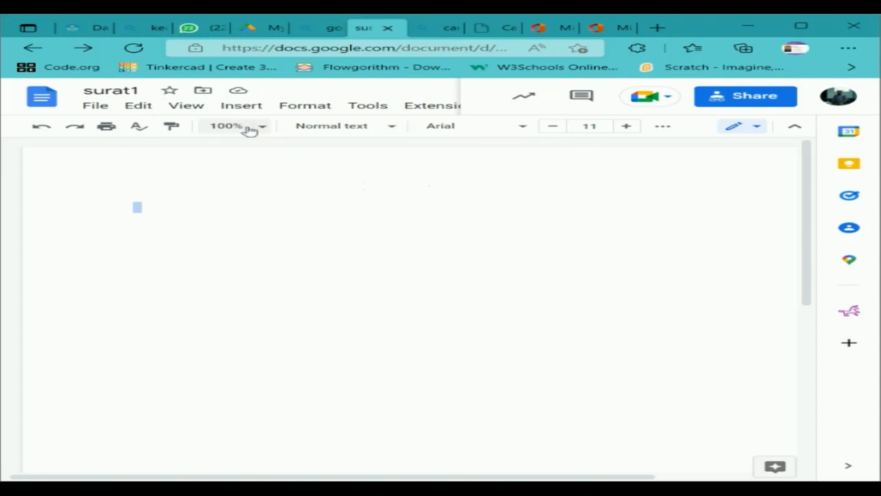
click(187, 108)
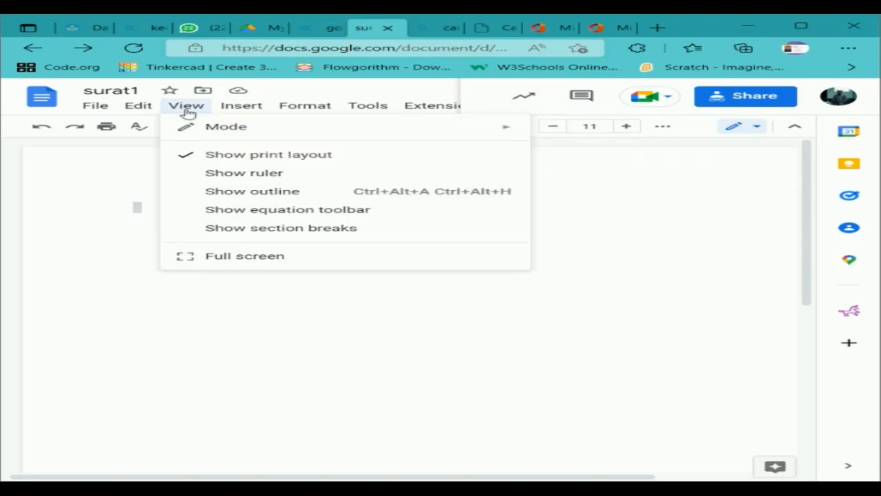
click(226, 177)
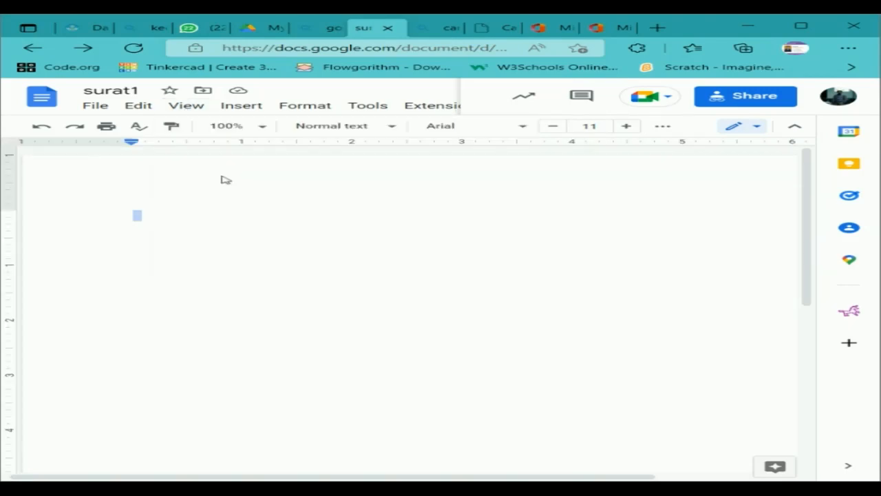
click(186, 104)
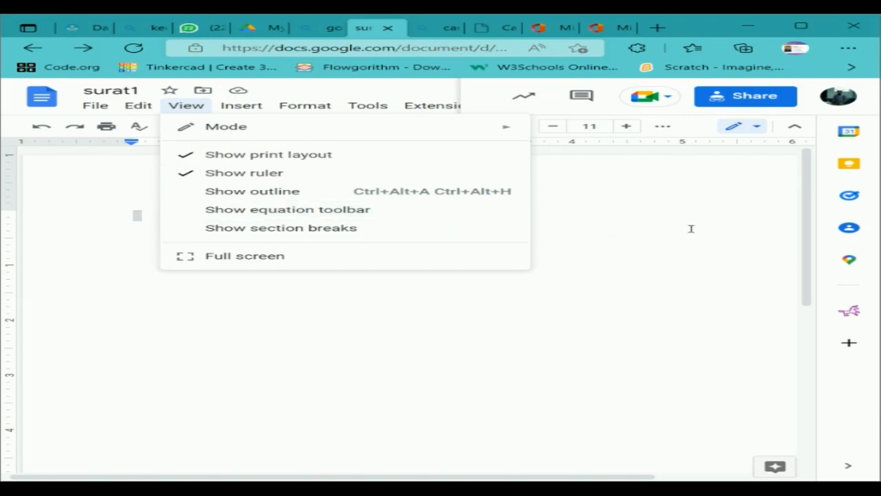
Type the test word 'hghghghg', accepting the spelling suggestion.
click(371, 212)
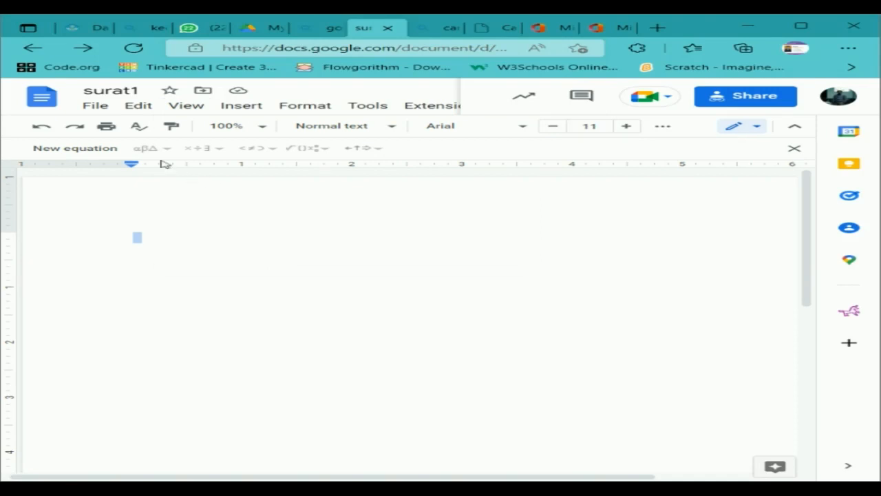
text(hghfghg)
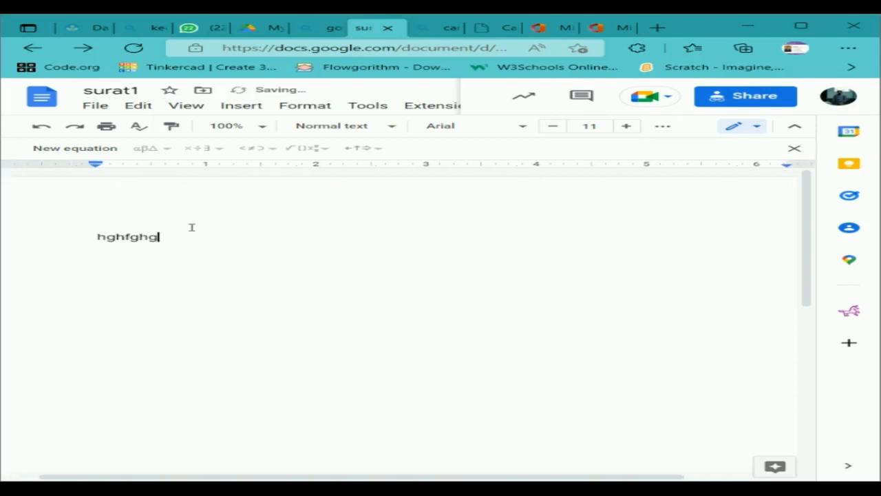
click(132, 236)
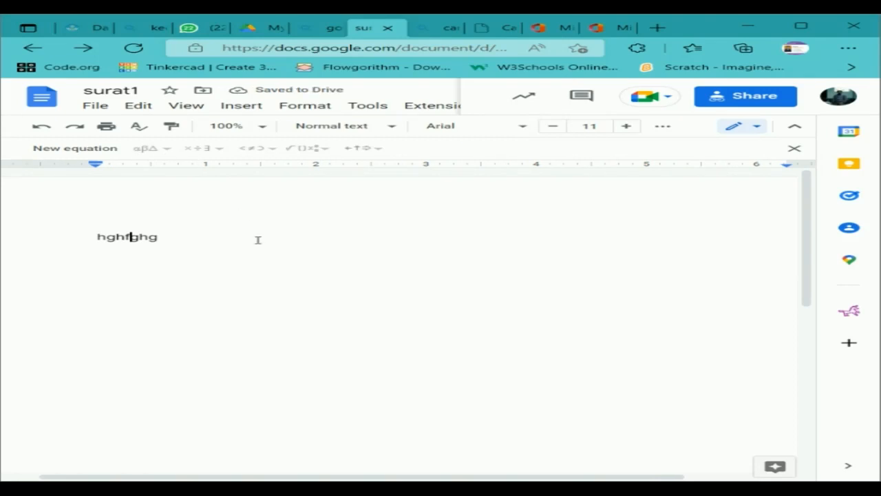
text(g)
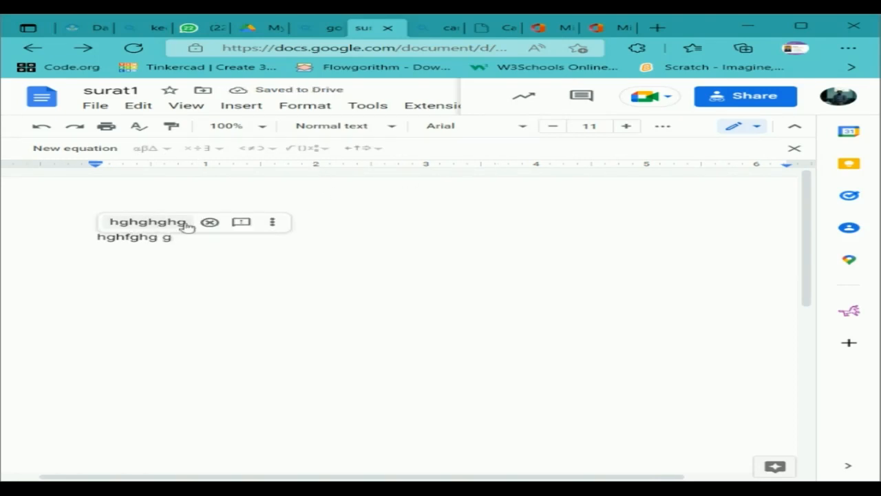
click(143, 223)
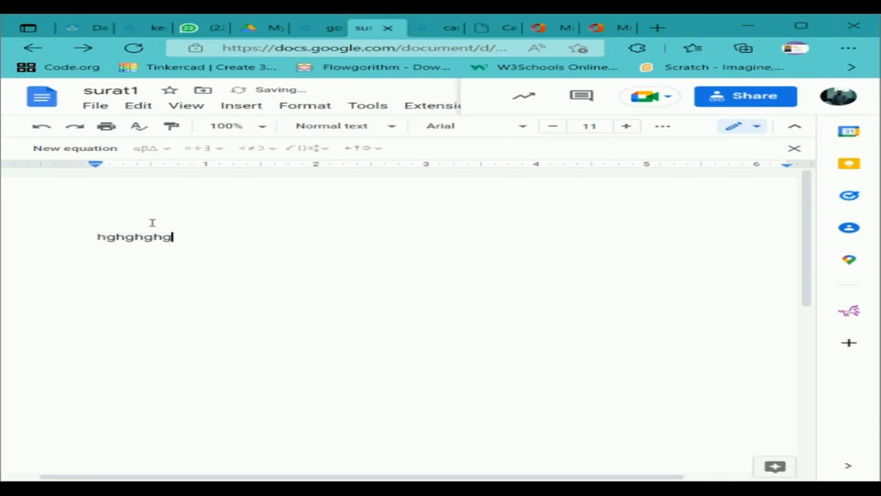
Insert an equation holding the fraction b/c followed by '='.
click(111, 149)
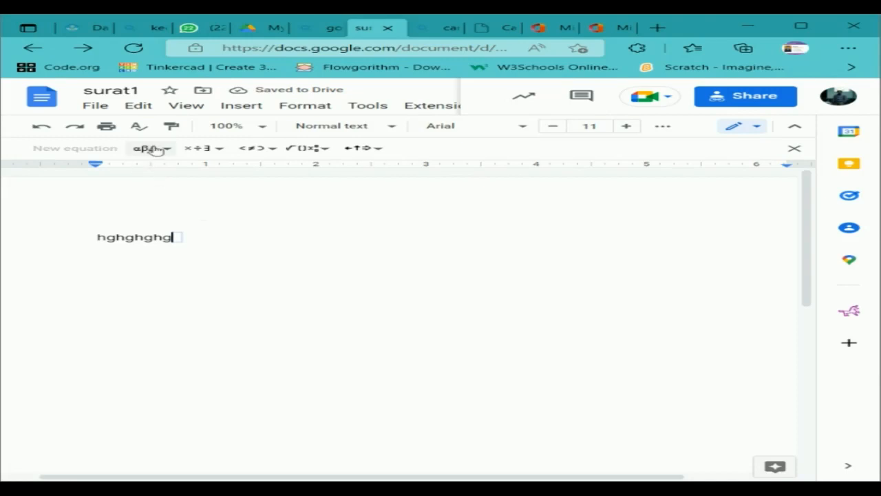
click(320, 150)
click(305, 176)
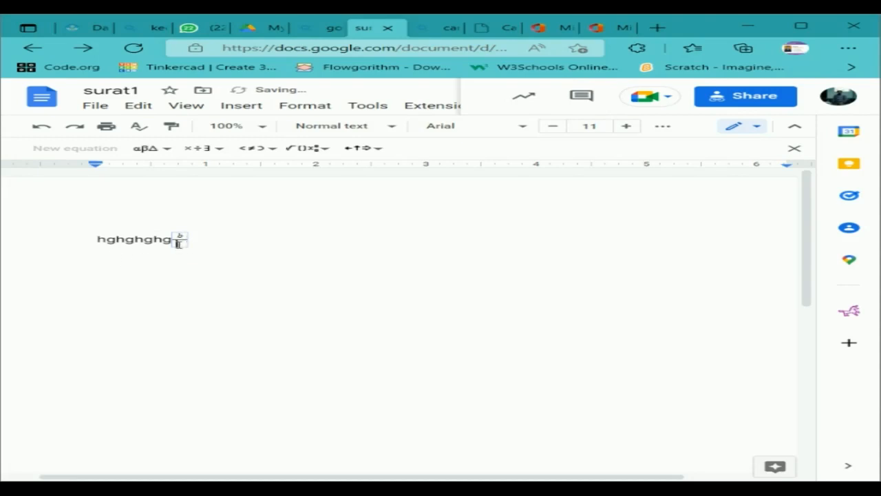
text(c)
key(Right)
text(=)
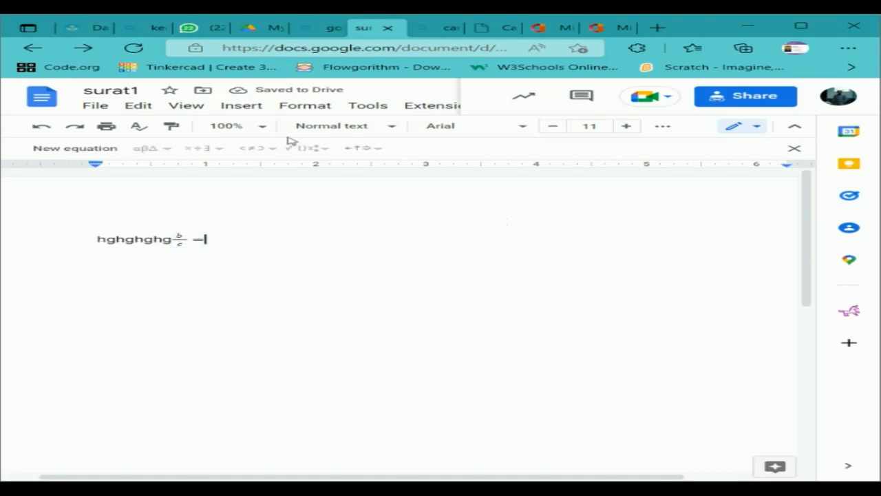
click(253, 108)
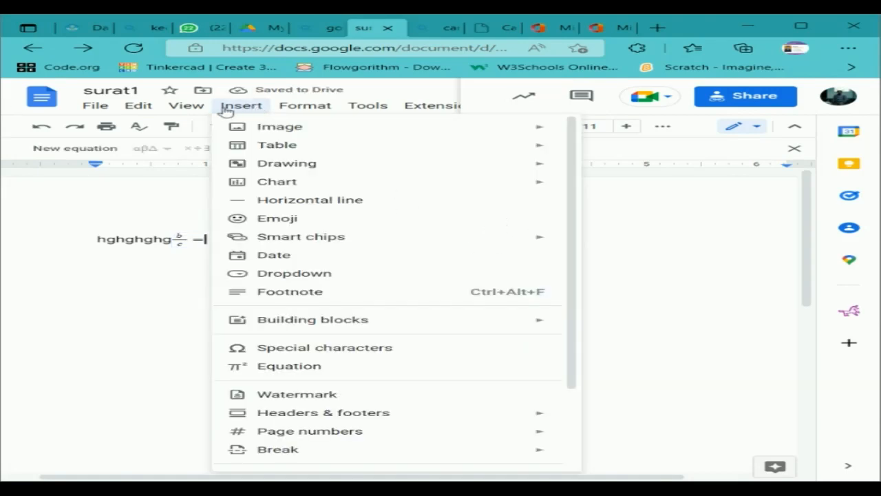
Search web images for 'logi kemendikbud' and insert the first Tut Wuri Handayani logo.
mouse_move(513, 129)
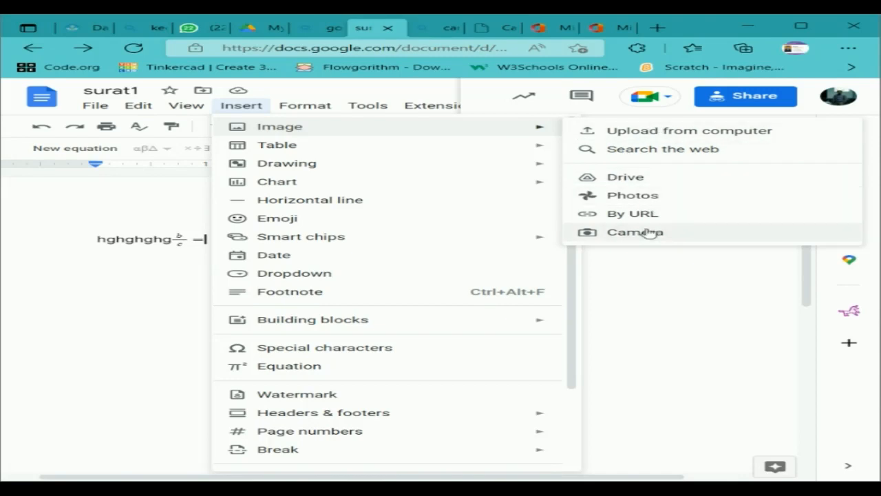
click(687, 153)
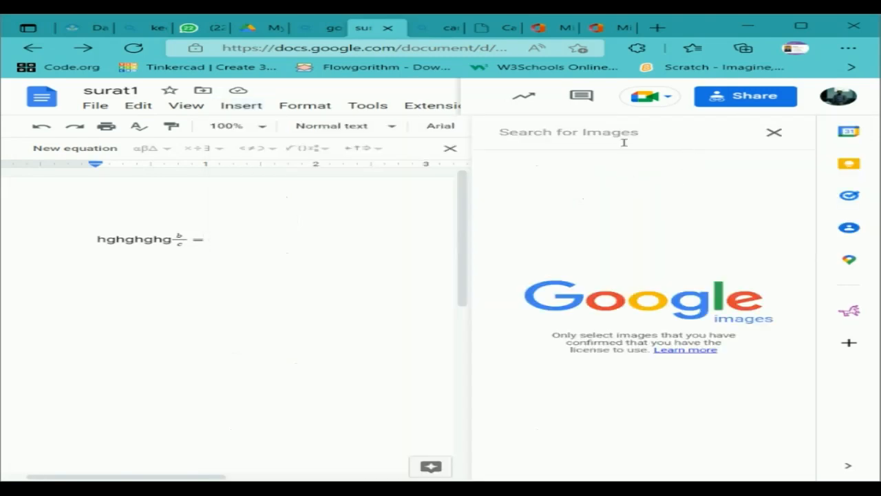
text(logi )
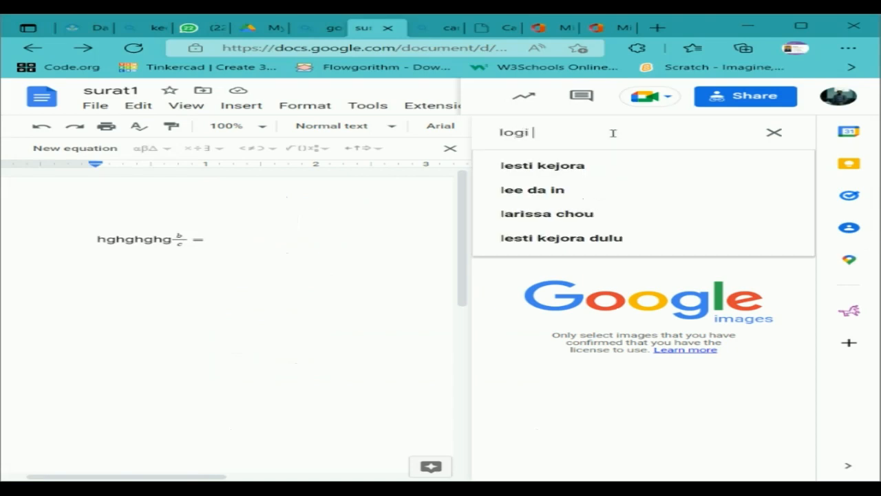
text(kemen)
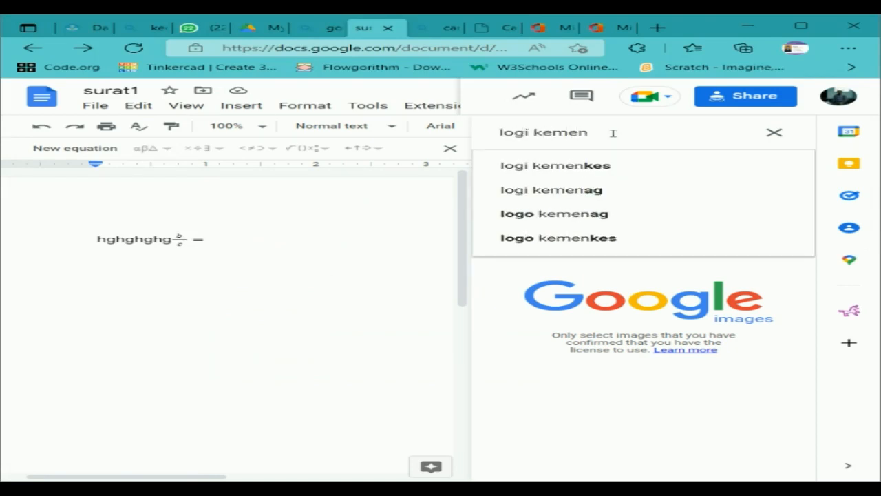
text(dikbud)
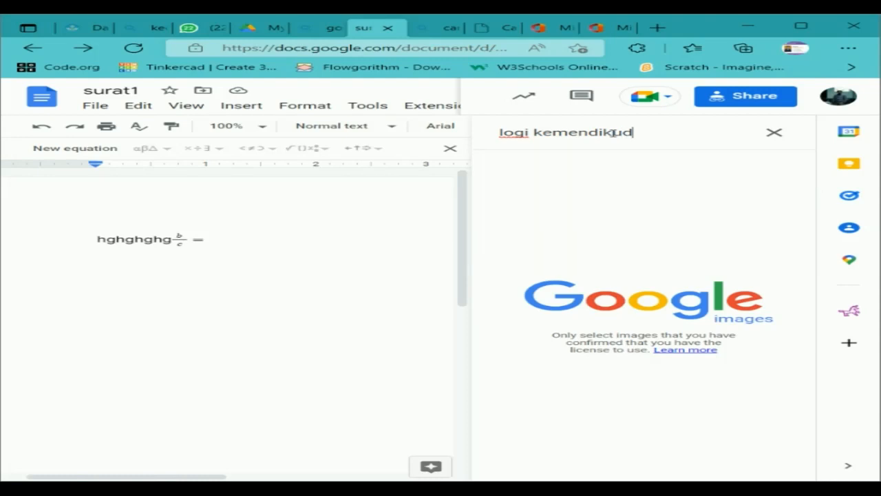
key(Return)
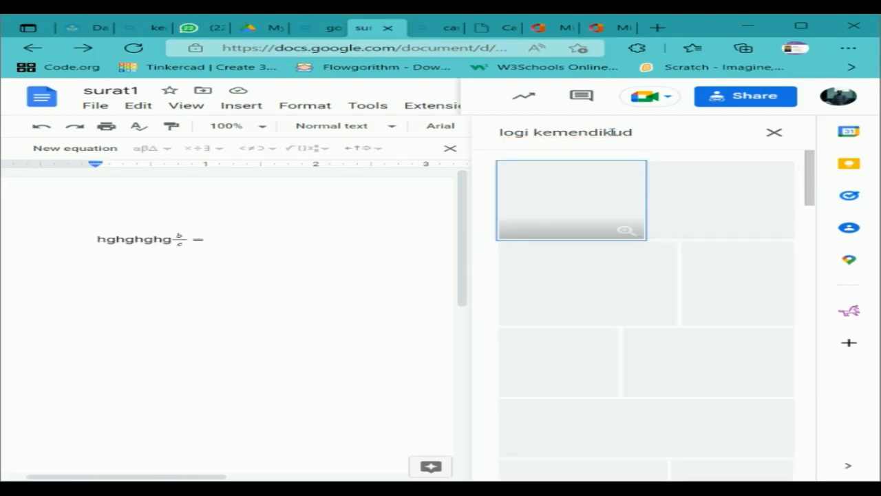
click(612, 205)
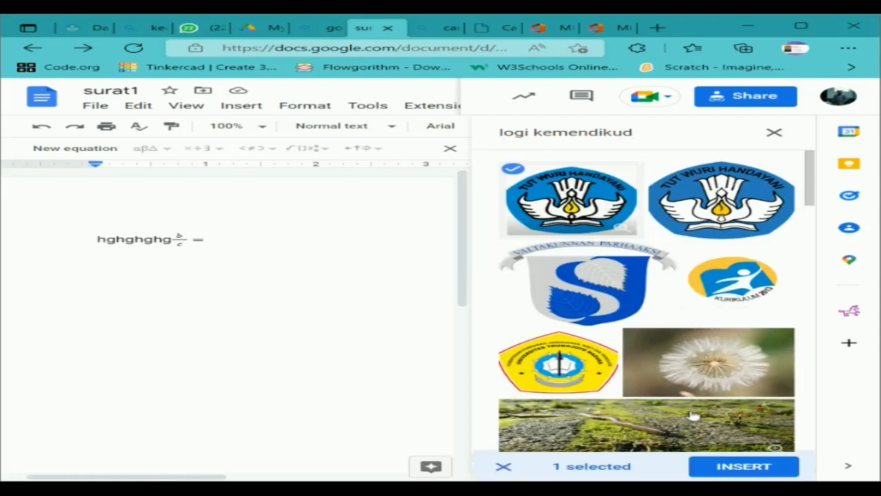
click(743, 467)
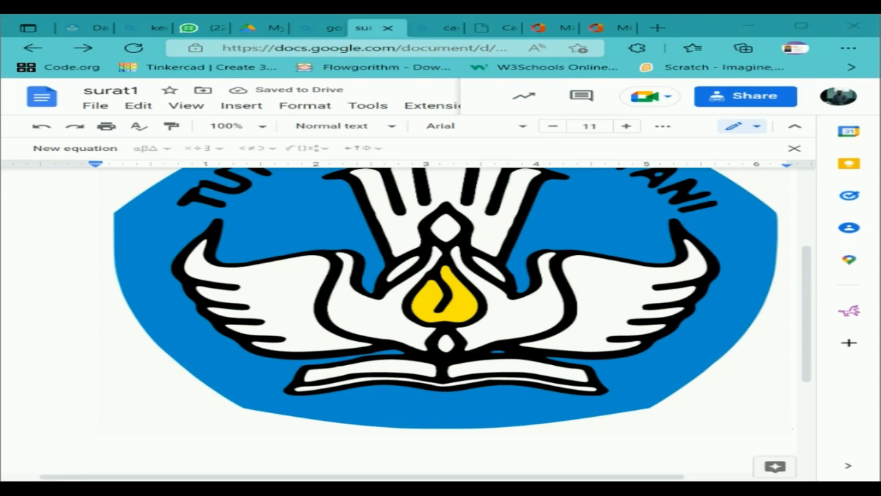
Shrink the inserted Tut Wuri Handayani logo to a small emblem.
click(472, 328)
scroll(613, 367, up, 3)
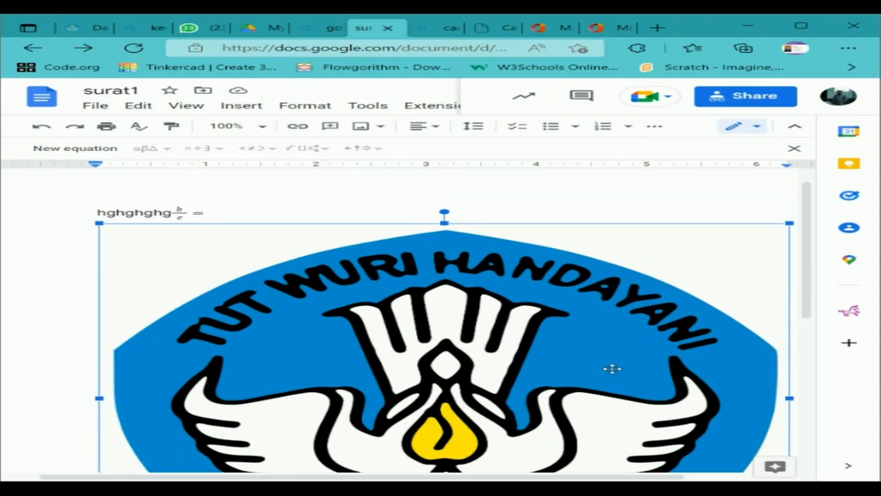
scroll(744, 419, down, 3)
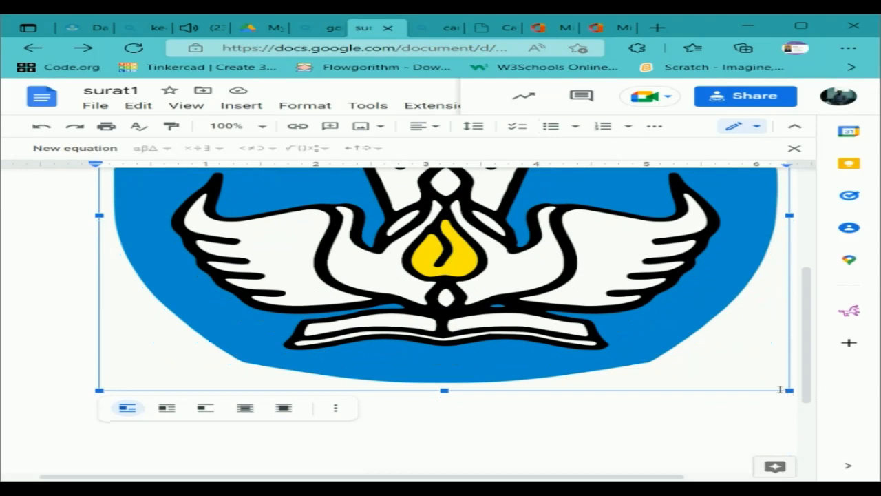
drag(788, 390, 395, 225)
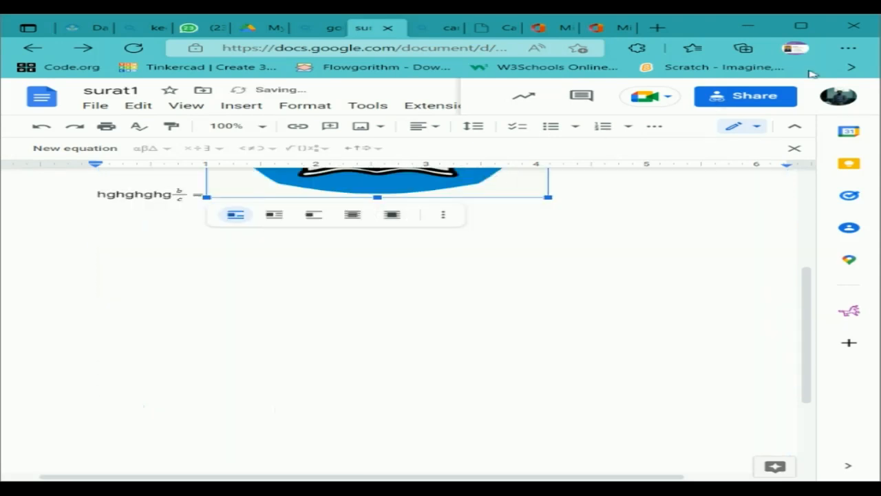
click(799, 26)
scroll(450, 256, up, 3)
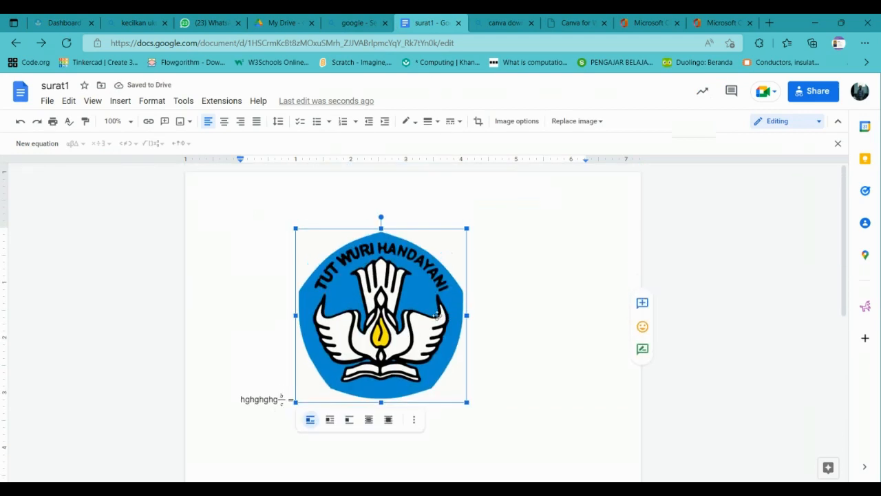
drag(467, 229, 345, 352)
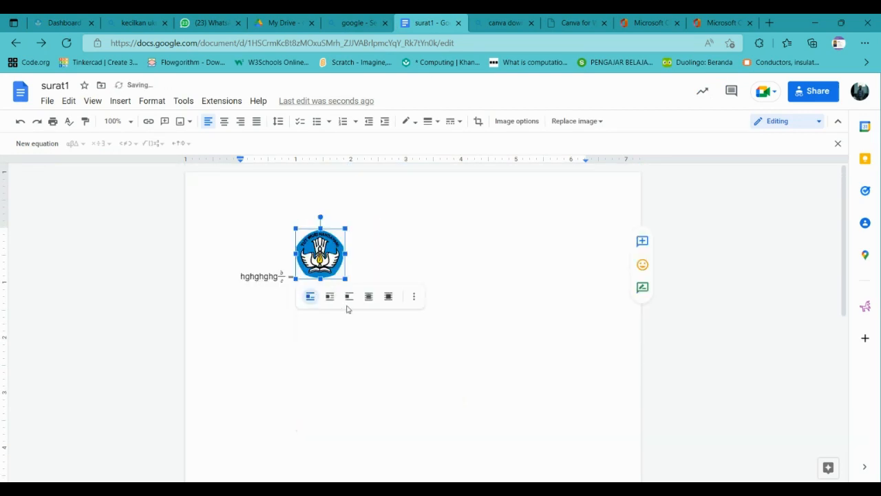
Delete the test text and equation, then enlarge the logo slightly.
drag(241, 276, 298, 283)
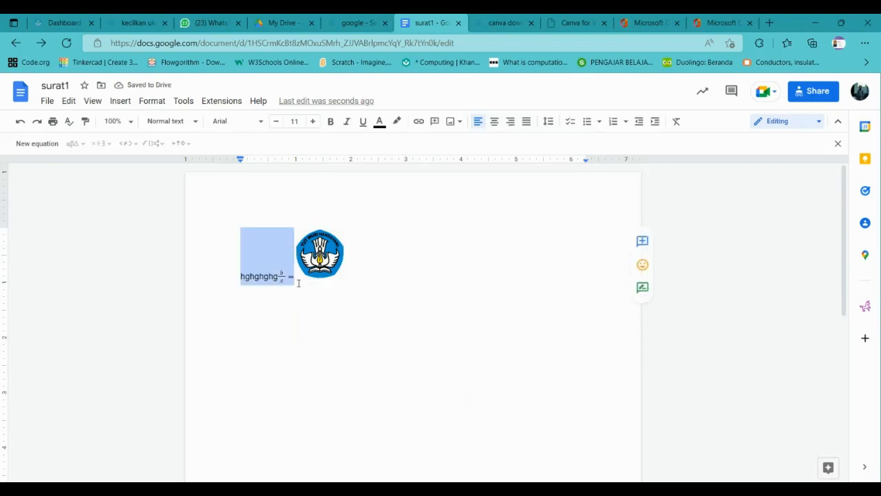
key(BackSpace)
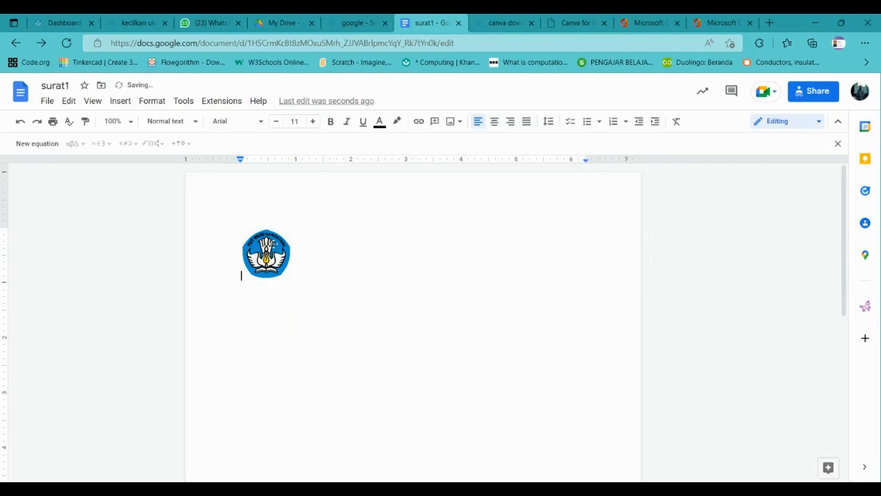
click(285, 276)
drag(288, 278, 309, 299)
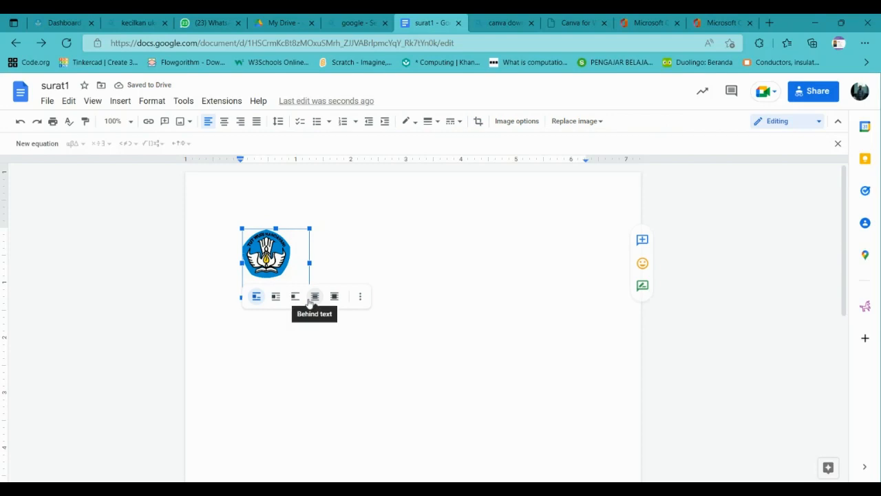
click(351, 239)
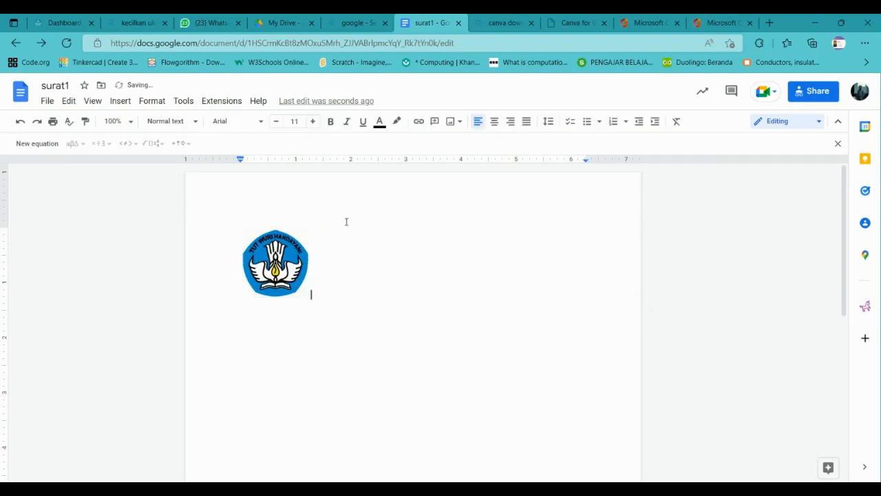
Type the ministry name 'KEMENTRIAN PENDIDIKAN DAN KEBUDAYAAN, RISETDAN TEKNLGY' after the logo.
text(kemen)
key(BackSpace)
key(BackSpace)
key(BackSpace)
text(KEMENTRIAN PENDIDIKAN DAN )
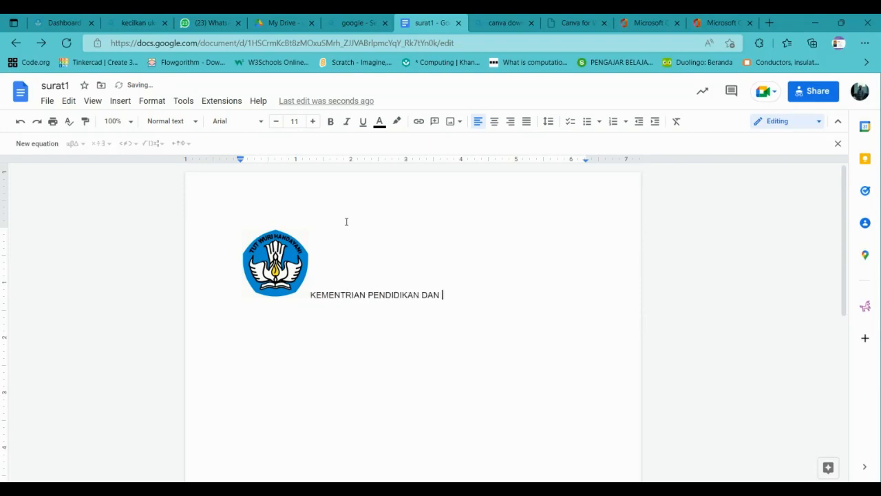
text(KEBUDAY)
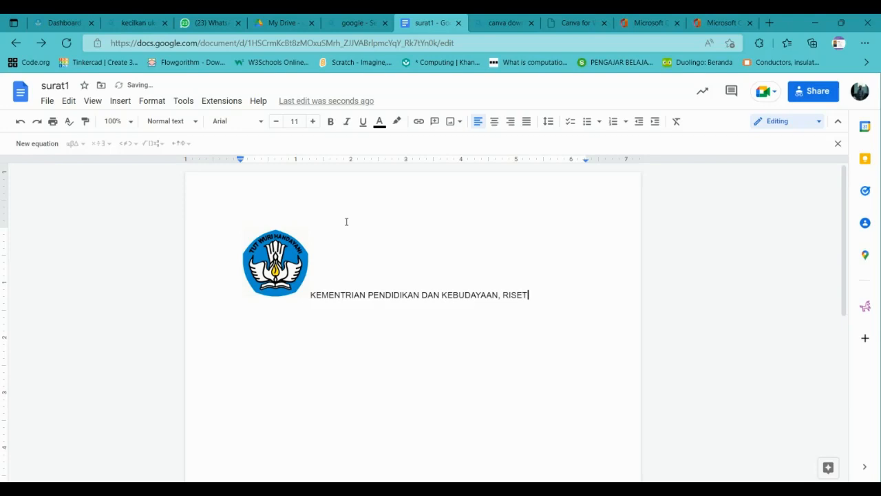
text(AAN, RISETDAN TEKNLGY)
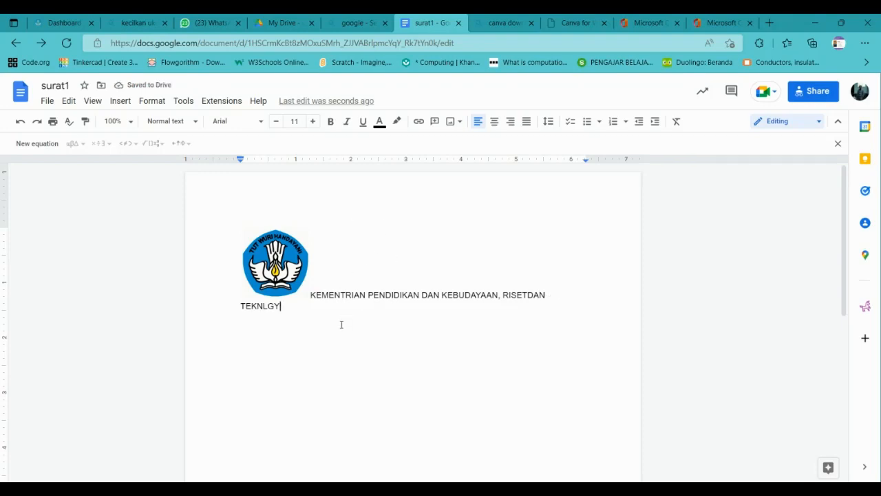
Correct the spellings to KEMENTERIAN, RISET DAN and TEKNOLOGI using the suggestions.
click(340, 294)
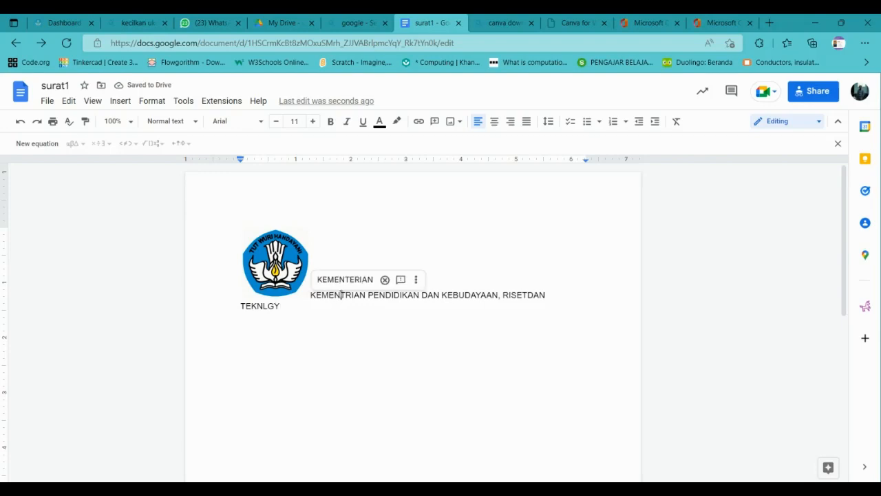
double_click(349, 342)
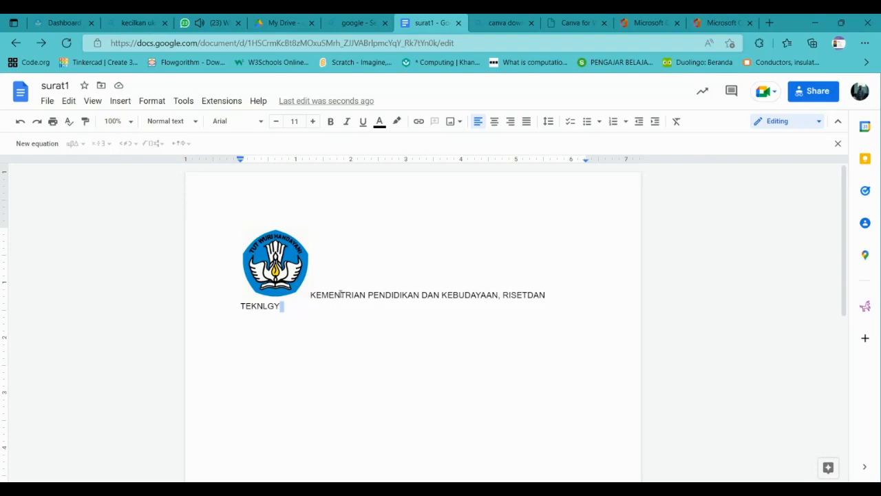
click(341, 294)
click(342, 280)
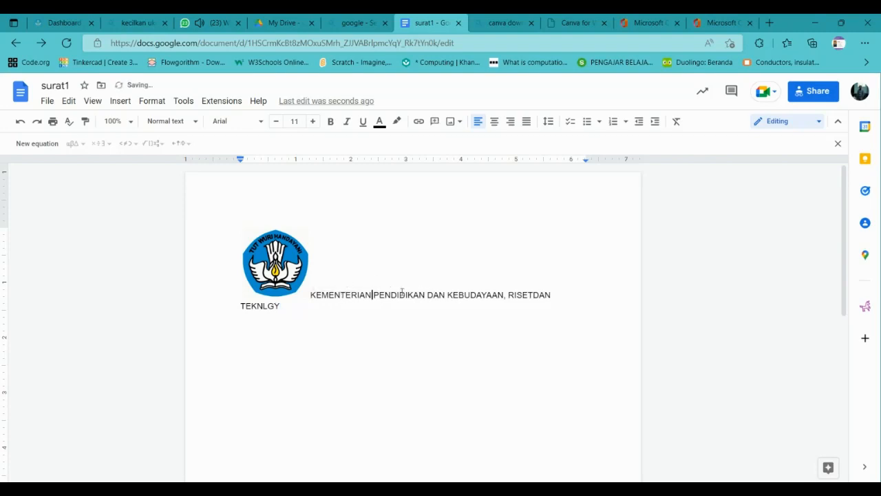
click(522, 294)
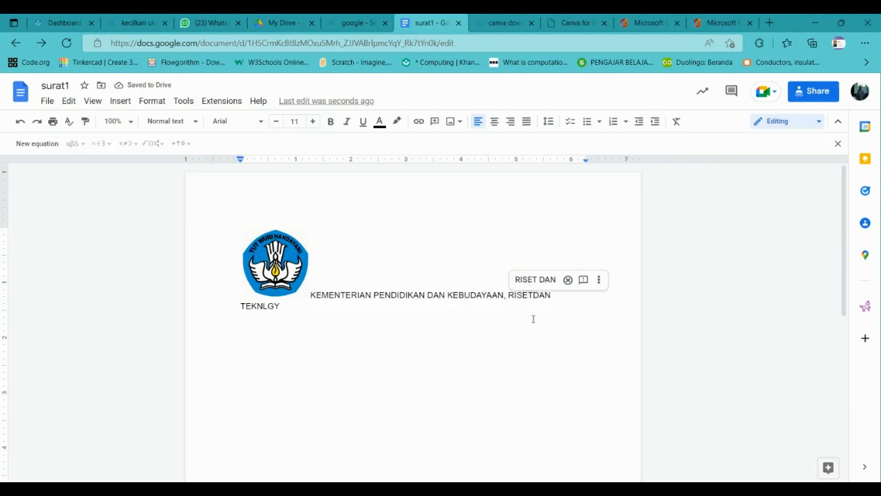
click(535, 279)
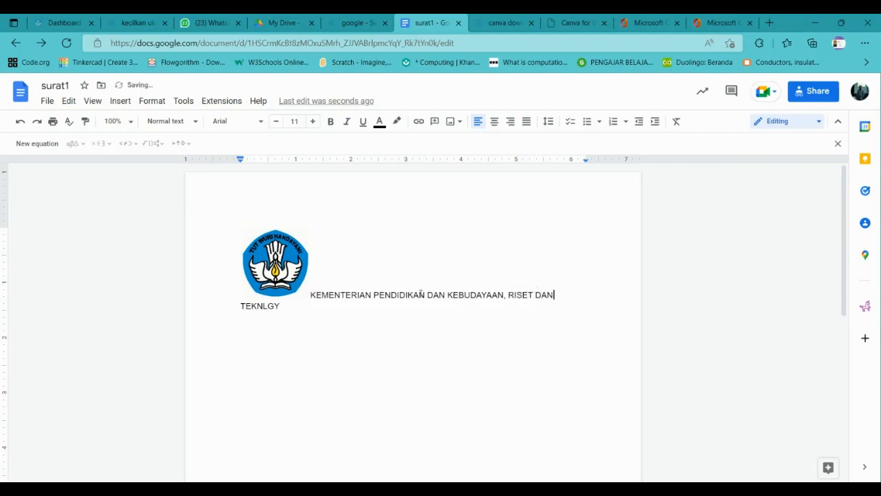
click(264, 303)
click(286, 285)
Add the line 'DIRJEN GURU DAN TENAGA KEPENDIDIKA' below the heading.
click(309, 294)
click(317, 295)
key(Return)
text(DIRJEN GURU DAN )
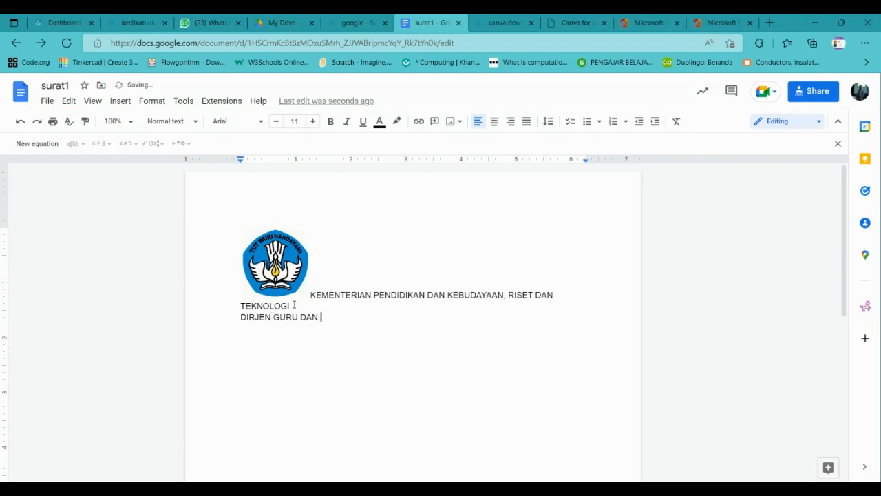
text(TENAGA KEPEN)
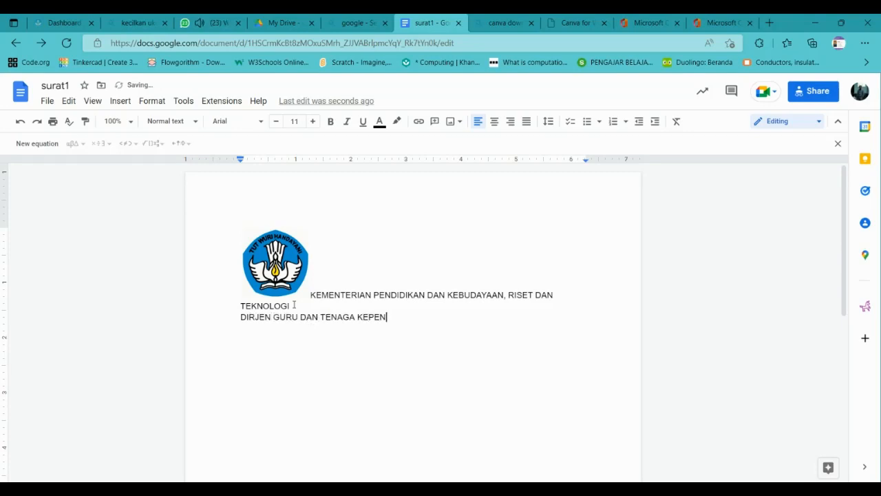
text(DIDIKAN)
Enlarge the ministry heading's font size step by step.
click(308, 294)
click(316, 294)
drag(292, 305, 295, 296)
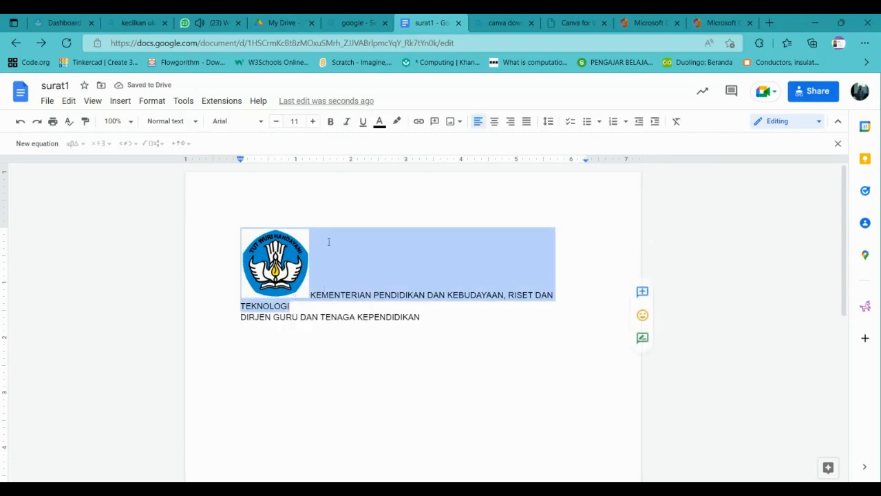
click(311, 121)
click(312, 121)
click(312, 121)
click(311, 121)
click(312, 121)
click(311, 121)
click(311, 121)
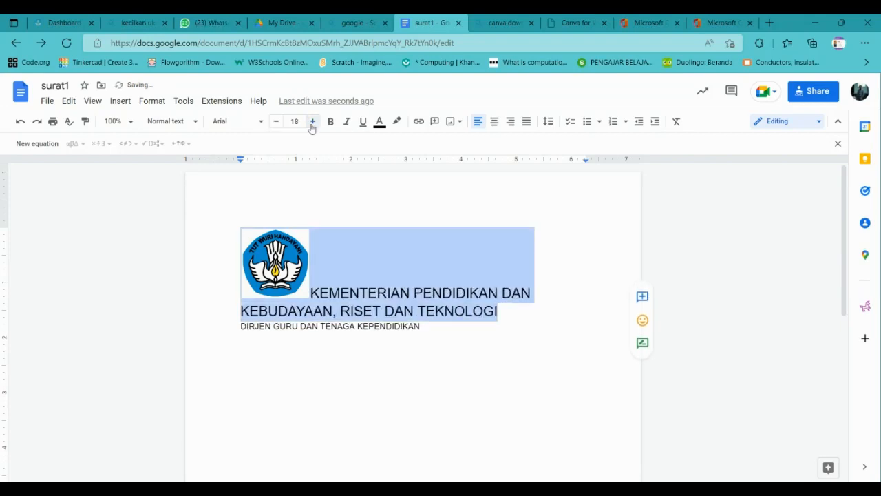
click(311, 121)
click(312, 121)
Bring the heading to 24 pt and enlarge the DIRJEN line's font size.
click(312, 121)
click(312, 122)
click(312, 121)
click(311, 121)
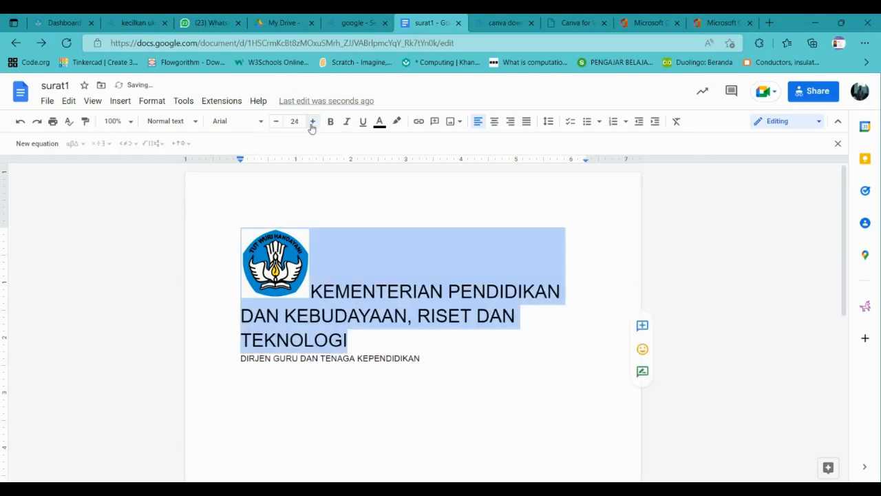
click(427, 370)
drag(425, 358, 243, 358)
click(312, 121)
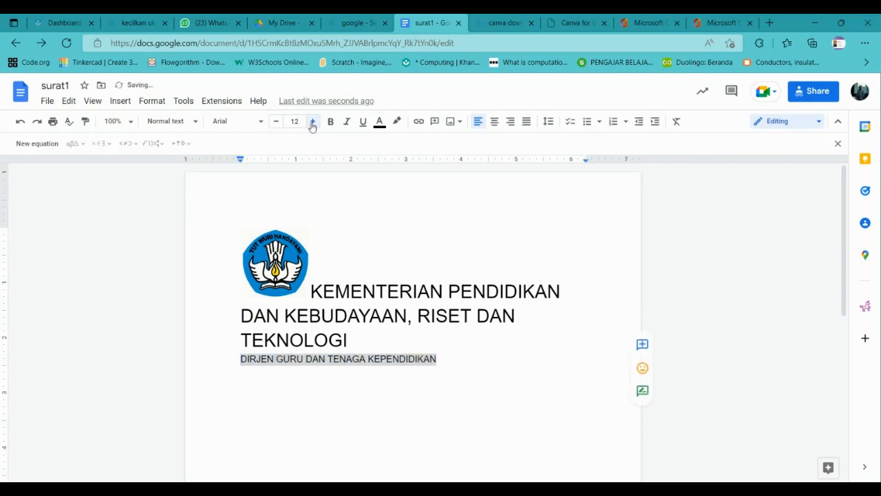
click(312, 121)
click(312, 121)
click(312, 121)
click(312, 121)
click(312, 121)
click(312, 121)
click(312, 121)
click(312, 121)
click(312, 121)
click(312, 121)
click(312, 121)
click(312, 121)
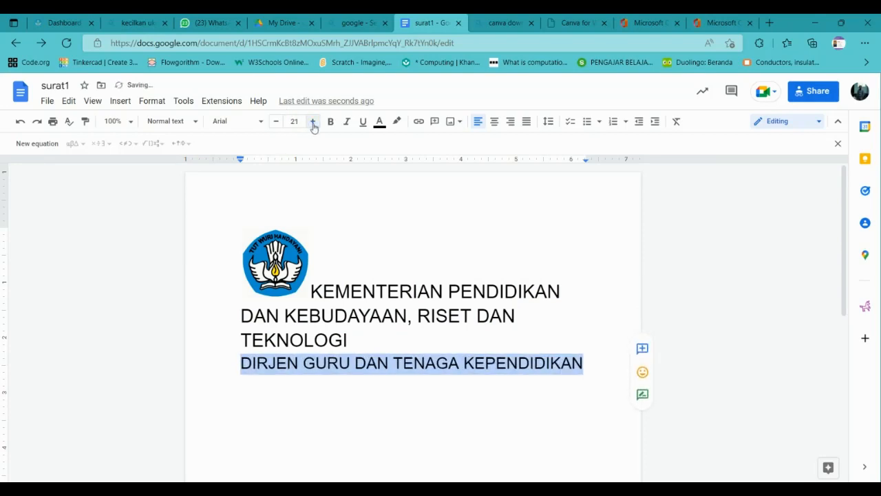
click(400, 290)
Set the logo to wrap text so the heading sits beside it.
click(300, 273)
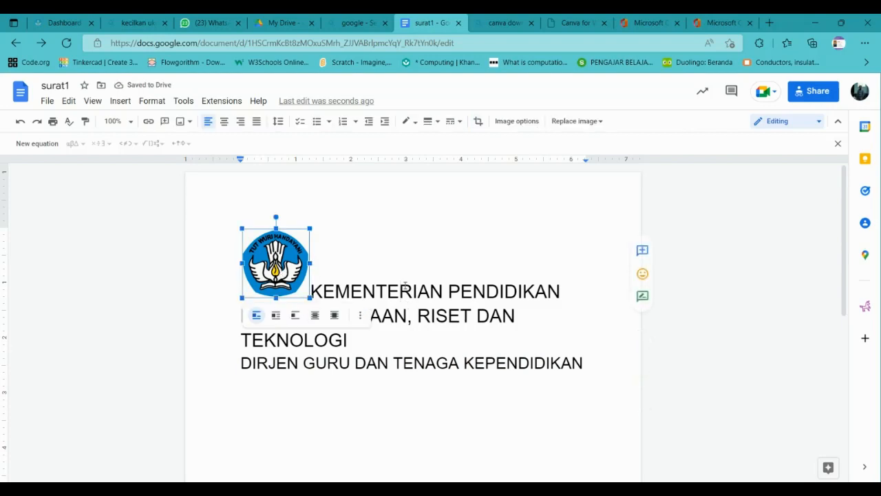
click(276, 314)
click(385, 255)
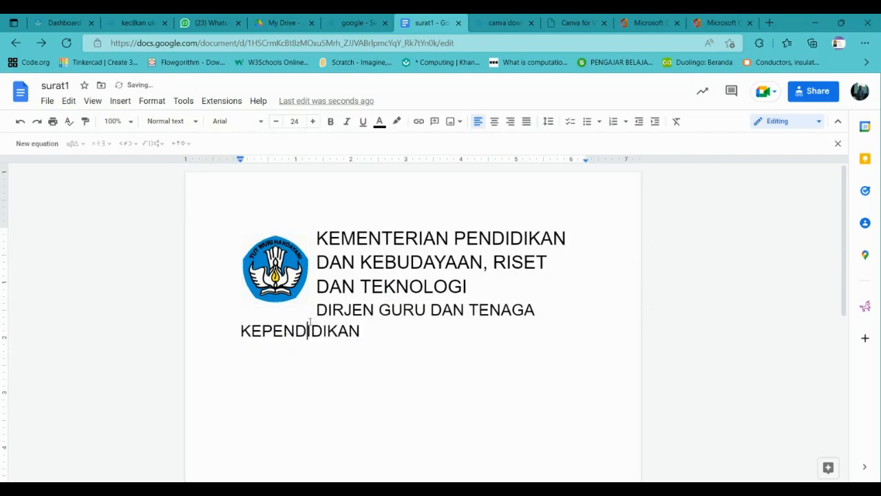
click(344, 246)
Bold the DIRJEN line, then open the downloaded invitation letter PDF.
drag(318, 308, 385, 344)
click(331, 122)
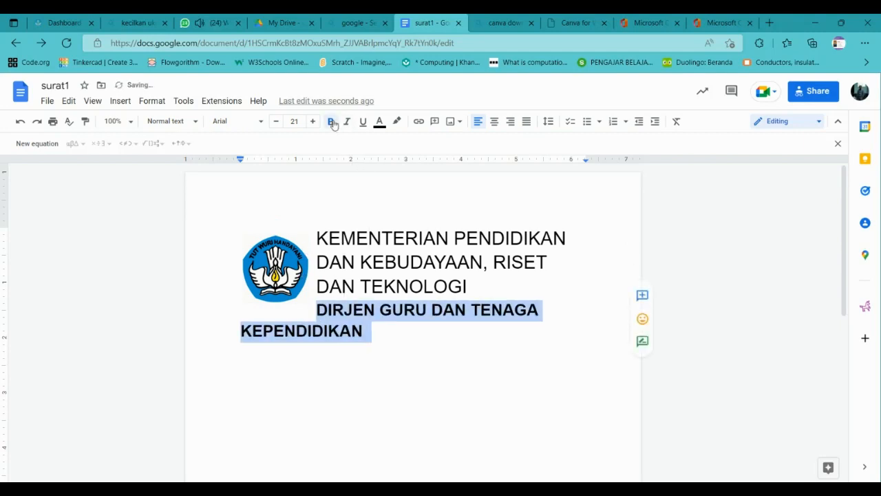
drag(321, 232, 393, 356)
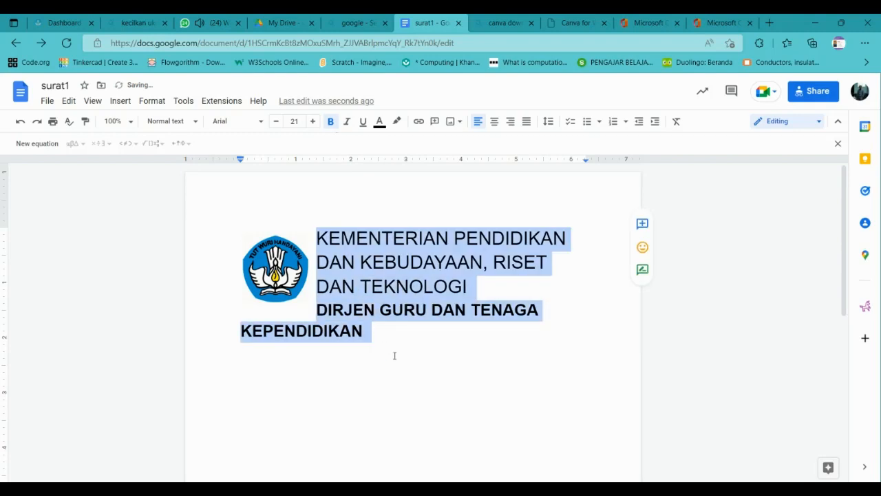
key(alt+Tab)
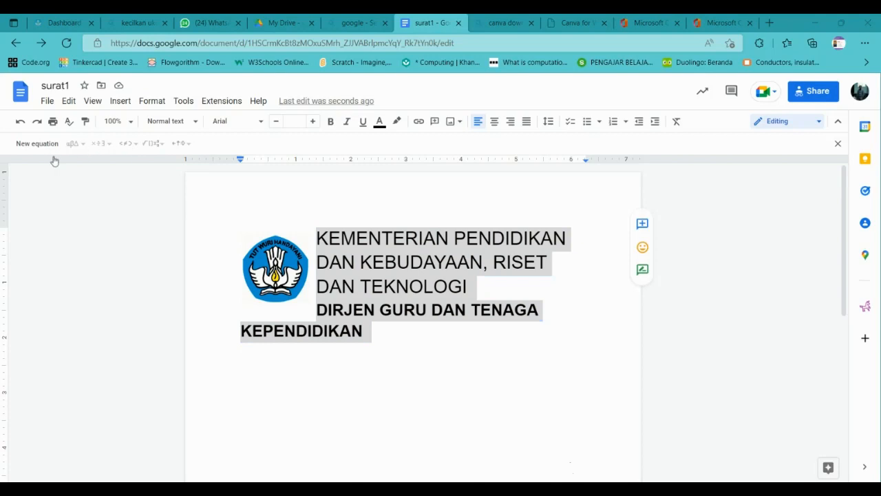
double_click(204, 205)
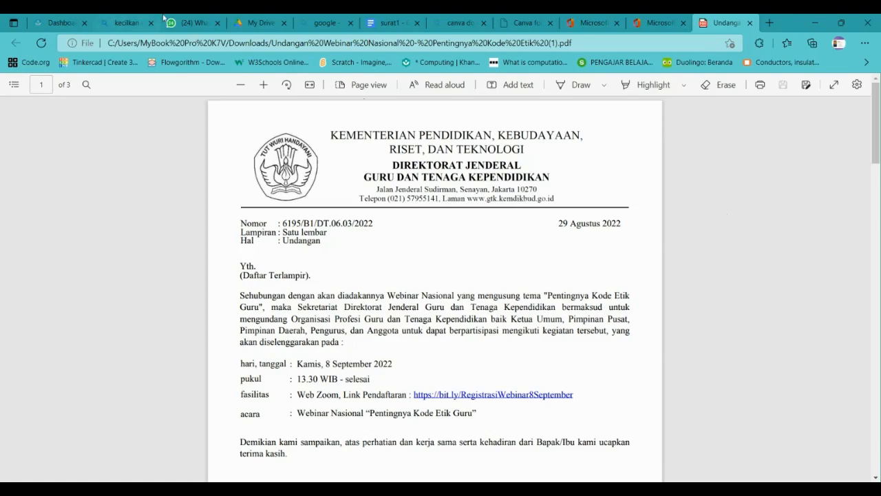
Scroll through the 3-page invitation PDF and its organisation list, then back to the top.
scroll(443, 289, down, 3)
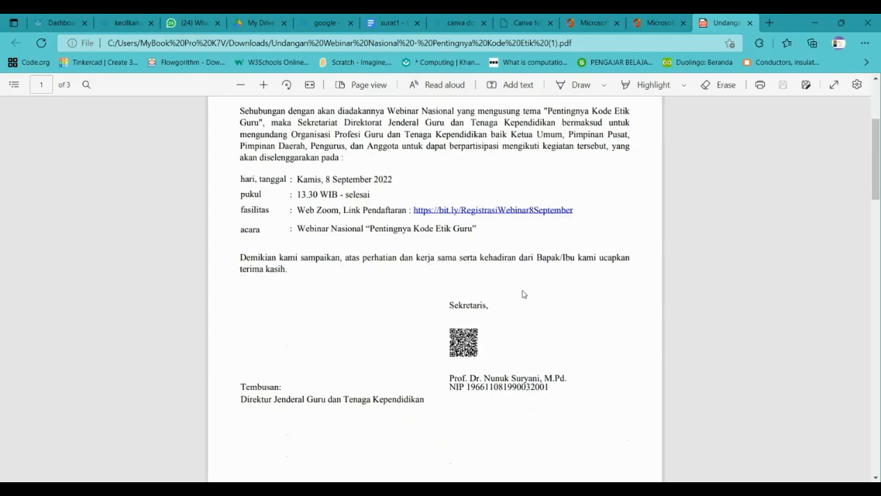
scroll(482, 296, up, 3)
scroll(396, 319, down, 3)
scroll(395, 319, down, 15)
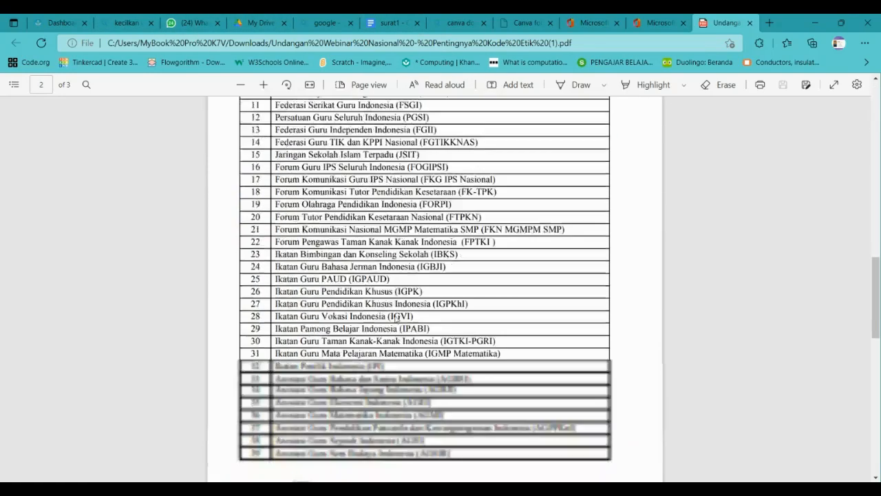
scroll(401, 329, up, 6)
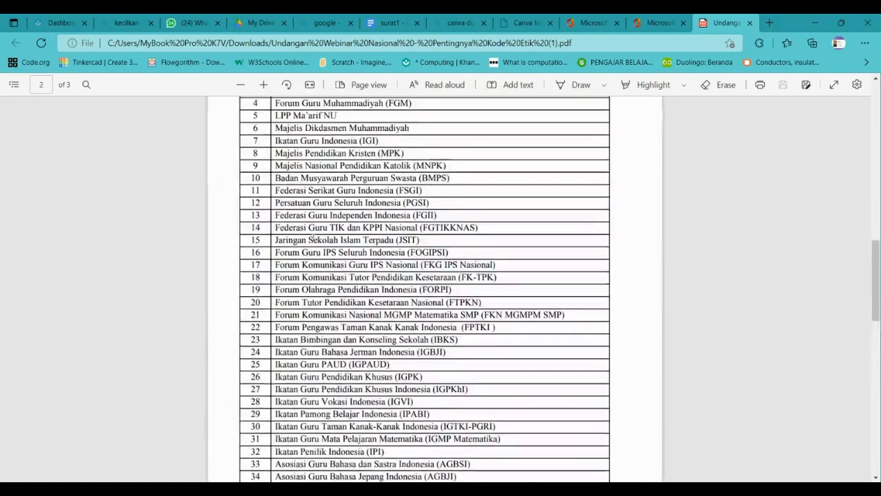
scroll(335, 178, up, 3)
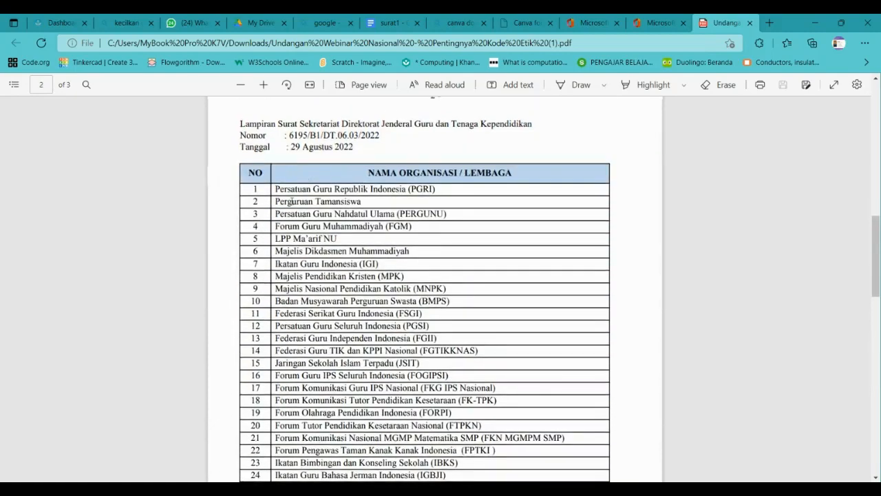
scroll(299, 179, down, 5)
scroll(315, 254, up, 10)
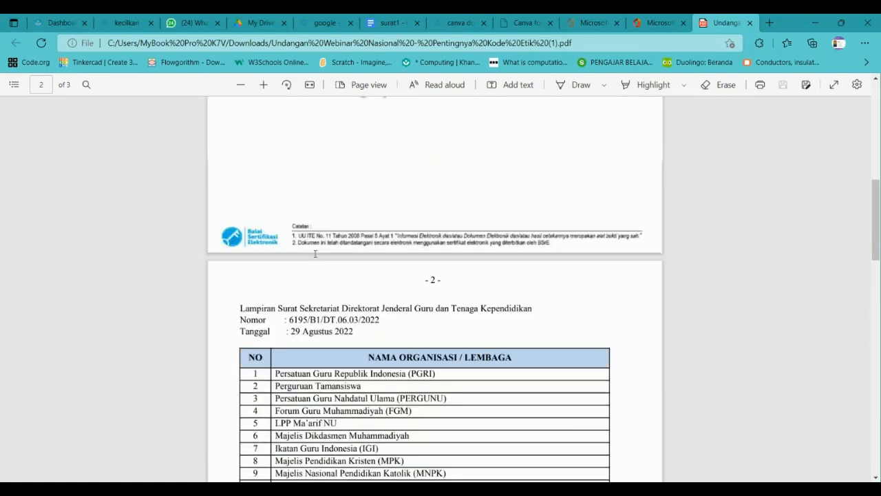
scroll(317, 240, up, 3)
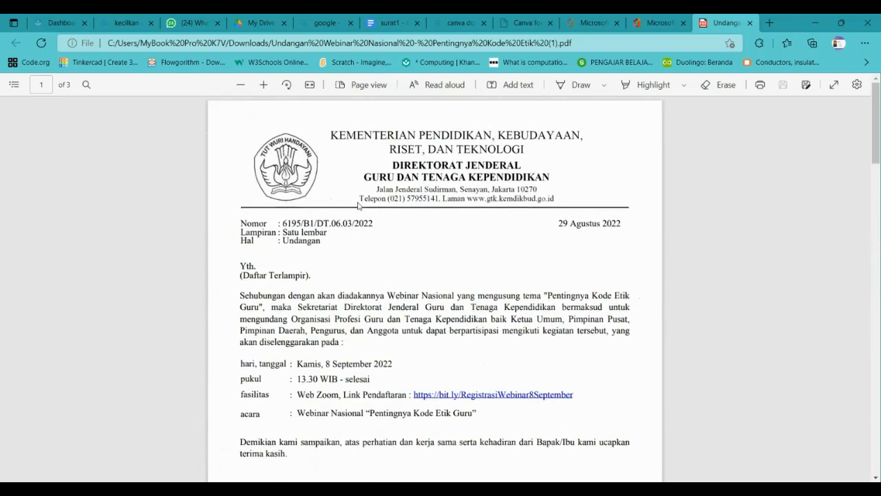
Indent the letterhead text to 1.38 in, removing the extra first-line indent.
click(382, 22)
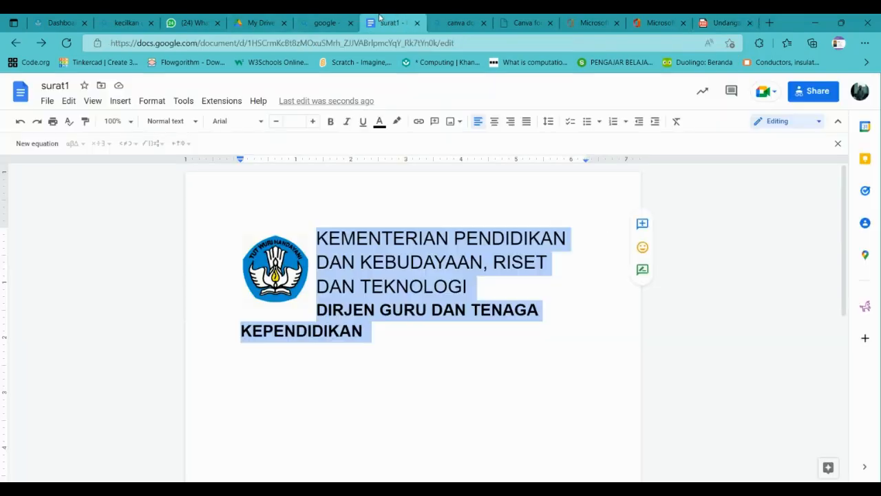
click(377, 312)
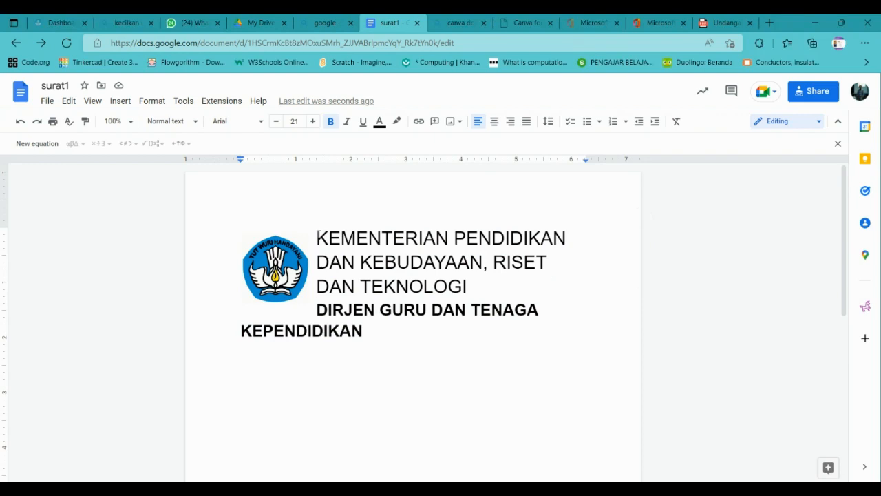
drag(317, 238, 370, 335)
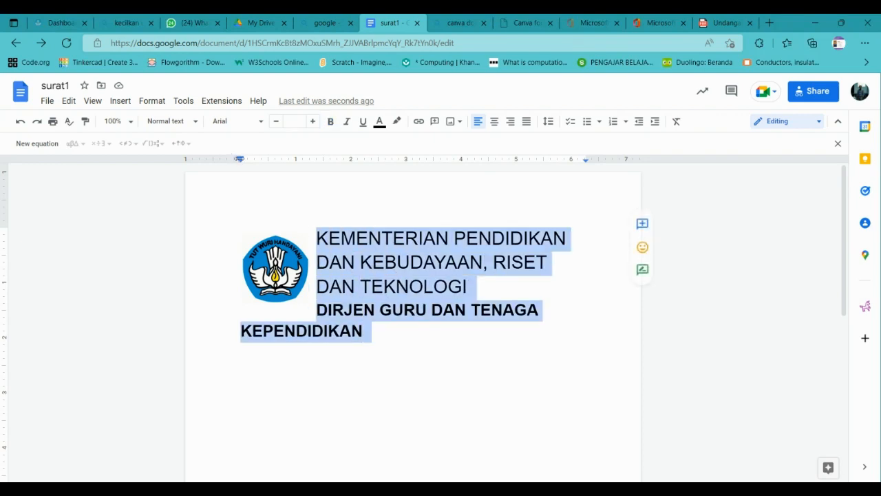
mouse_move(241, 160)
mouse_down()
mouse_move(316, 159)
mouse_move(315, 172)
mouse_up()
drag(240, 161, 315, 163)
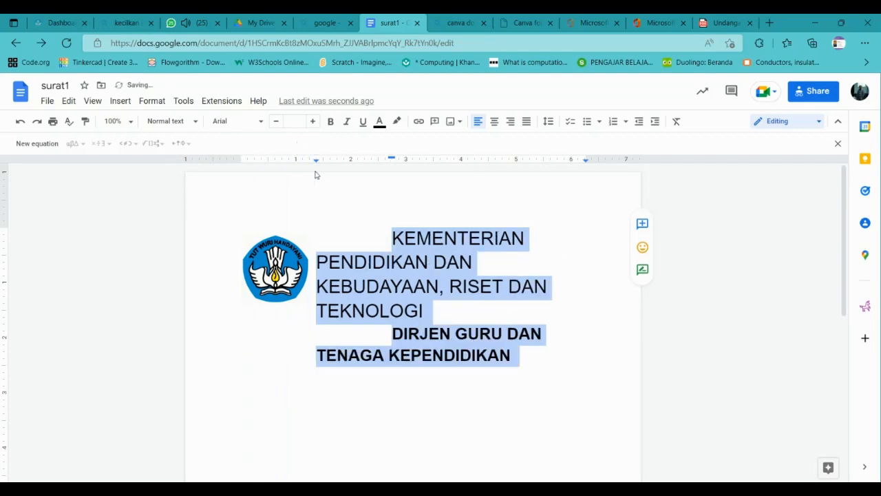
drag(391, 160, 316, 162)
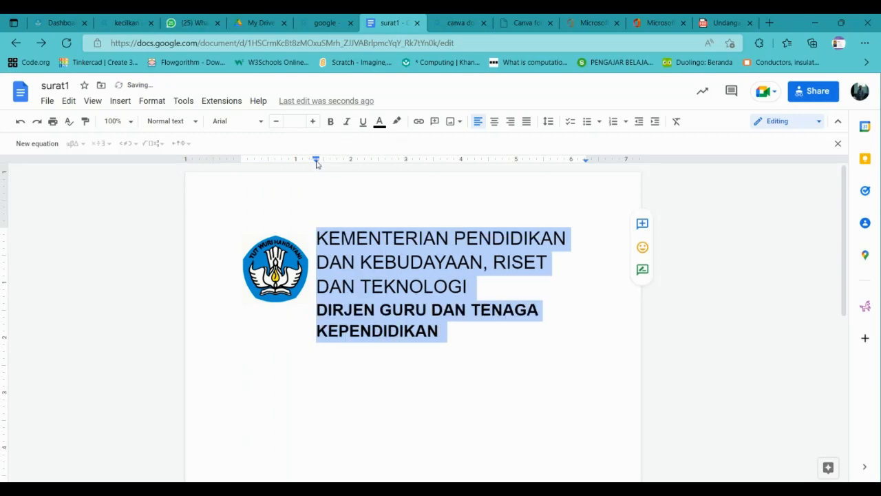
Center-align the ministry heading and DIRJEN lines.
click(494, 122)
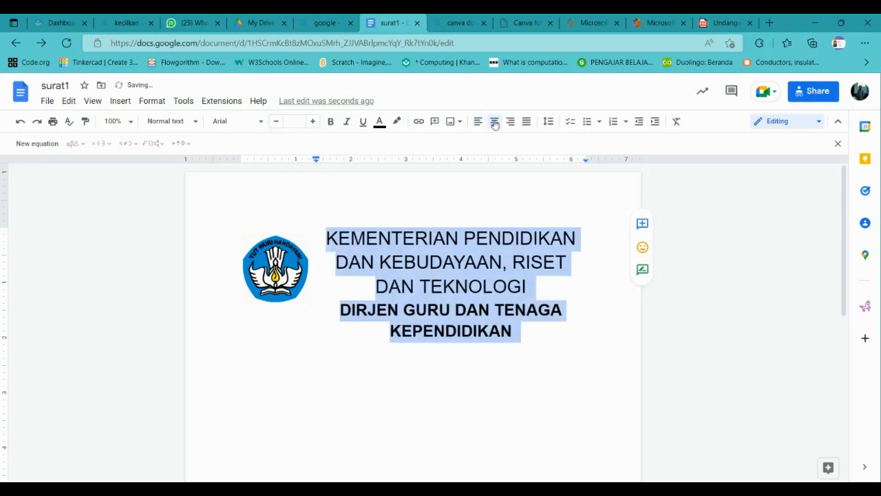
click(457, 286)
drag(531, 286, 390, 200)
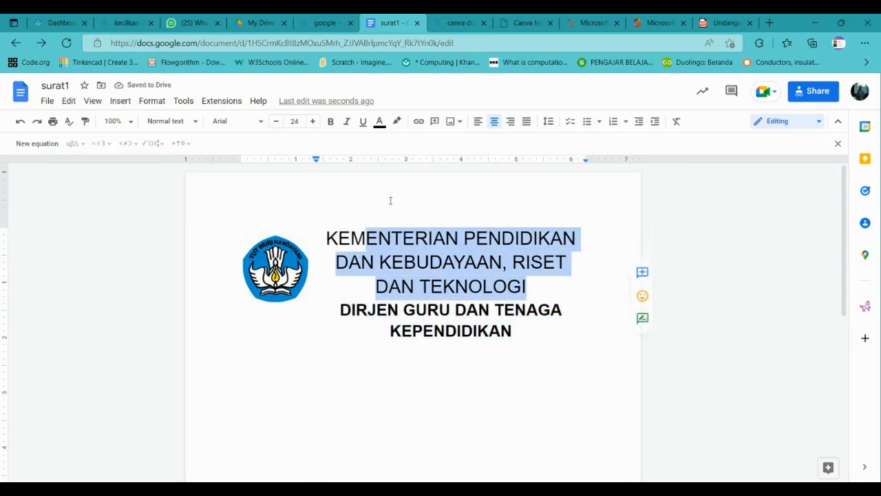
click(841, 28)
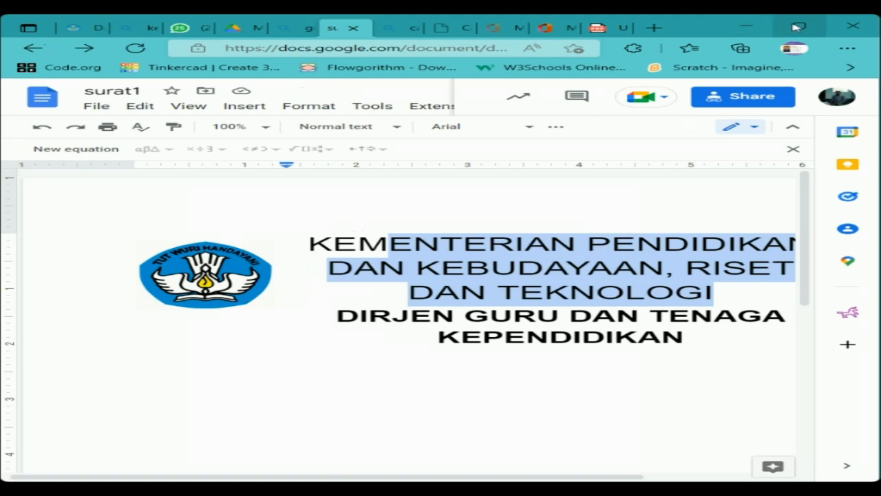
click(795, 26)
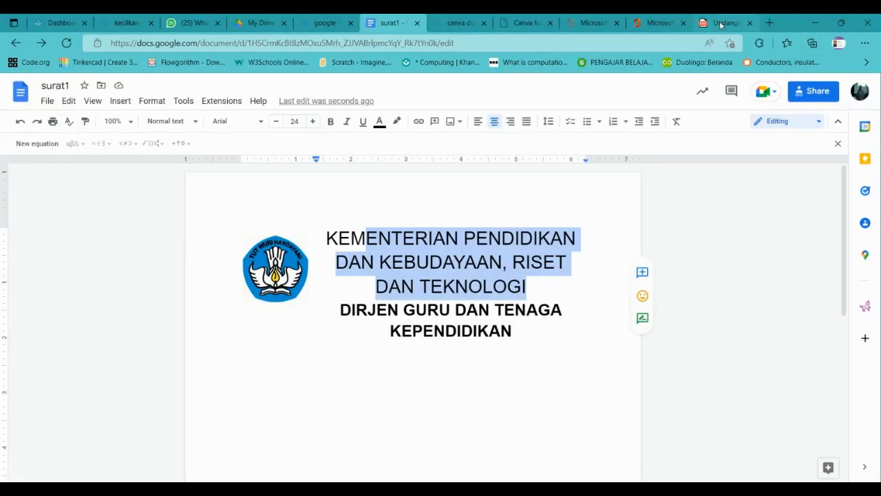
Close the invitation letter PDF tab and return to the surat1 document.
click(720, 24)
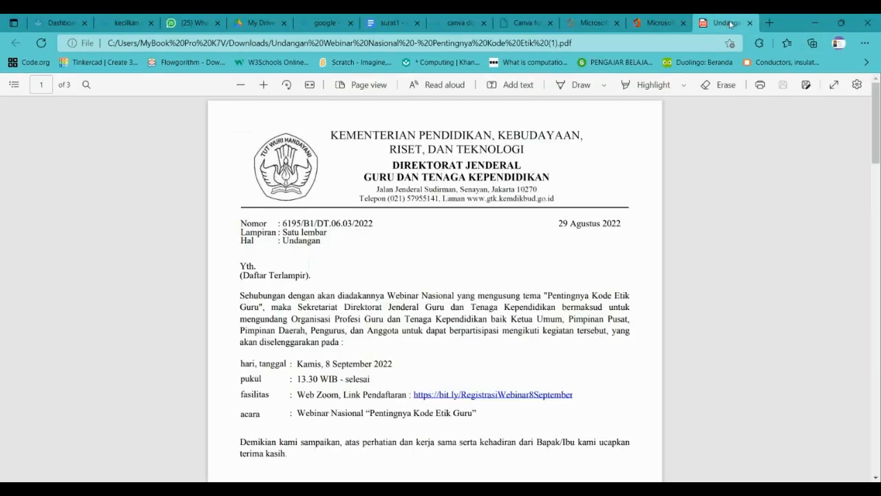
key(ctrl+w)
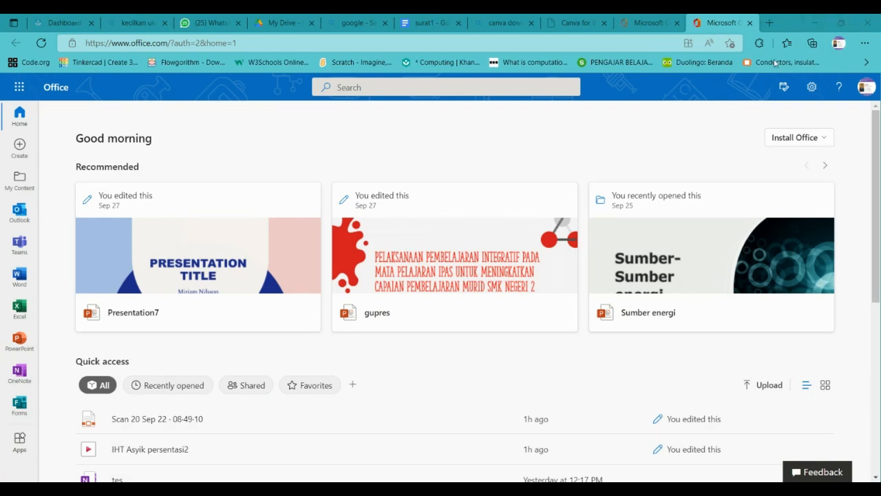
click(849, 23)
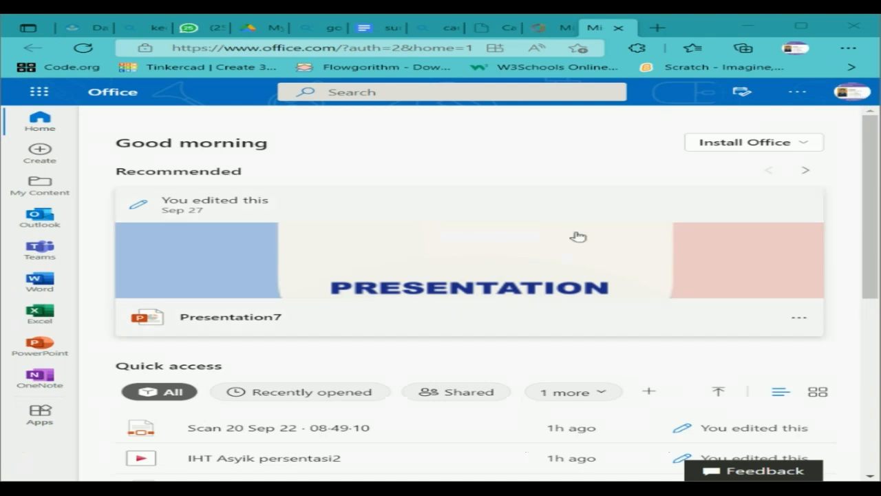
click(370, 29)
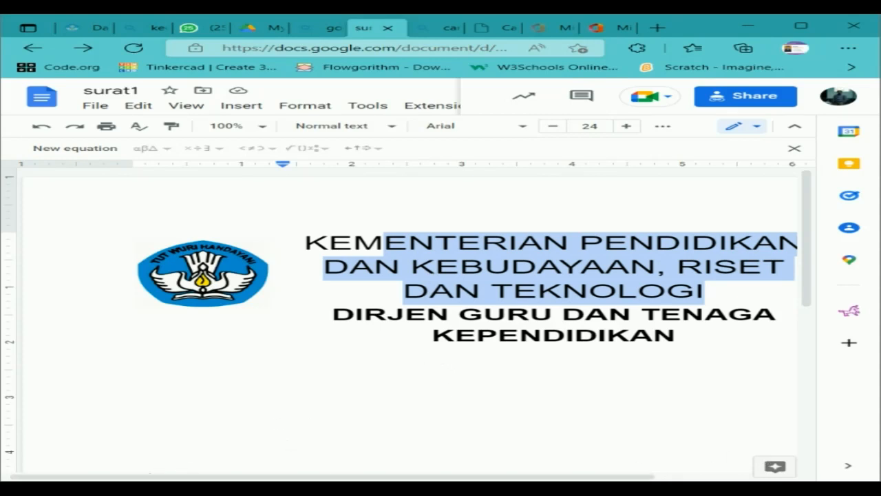
Shrink the ministry name line to 15 pt so it fits on two lines.
drag(153, 478, 288, 478)
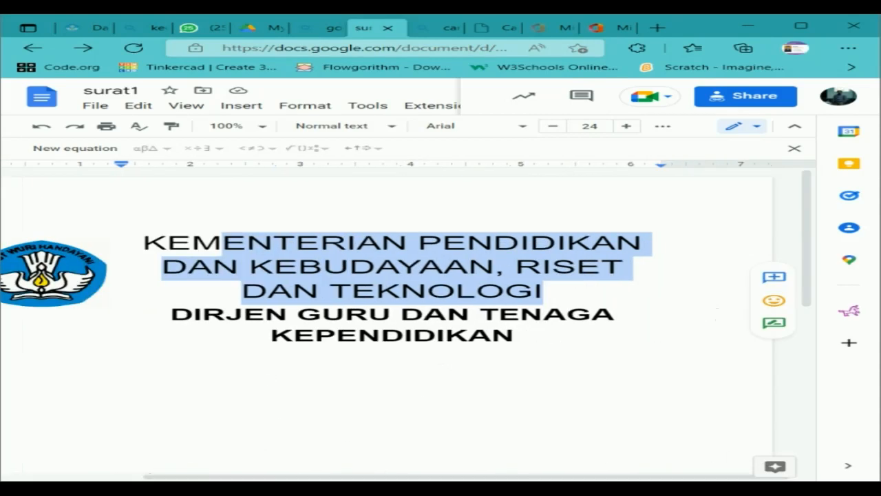
click(237, 251)
drag(173, 244, 615, 291)
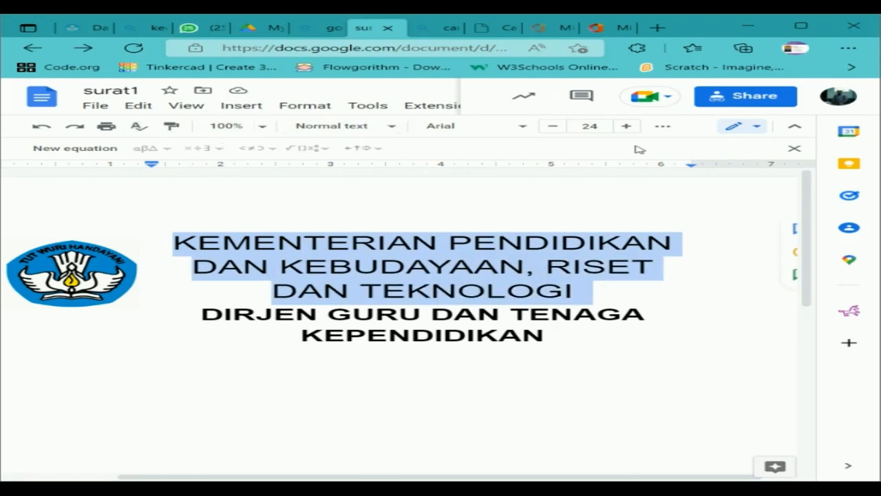
click(553, 126)
click(552, 126)
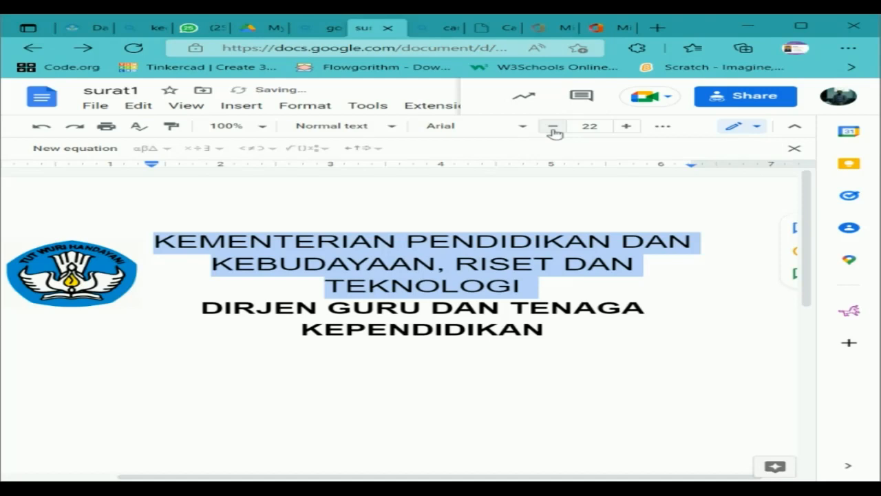
click(553, 127)
click(553, 127)
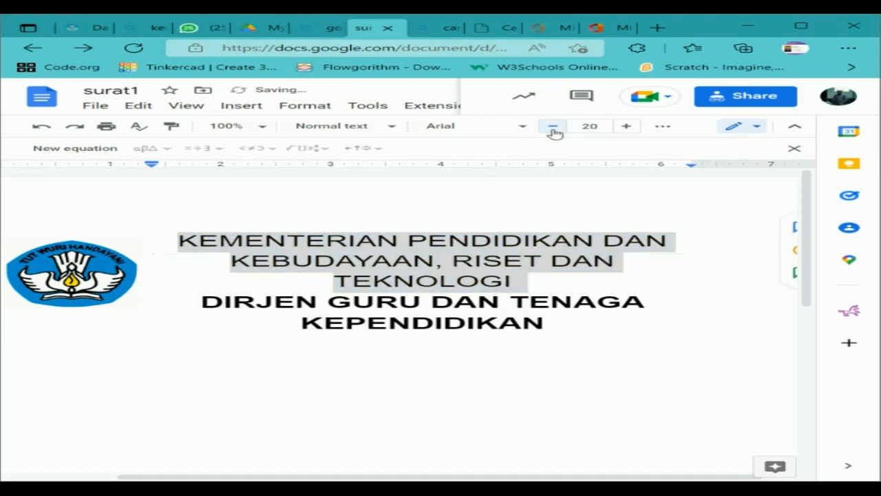
click(553, 128)
click(553, 128)
click(553, 127)
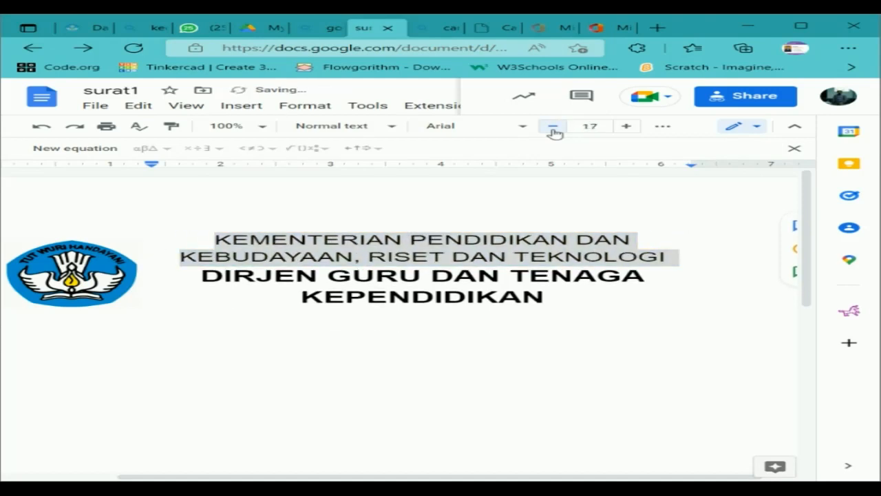
click(552, 127)
click(553, 127)
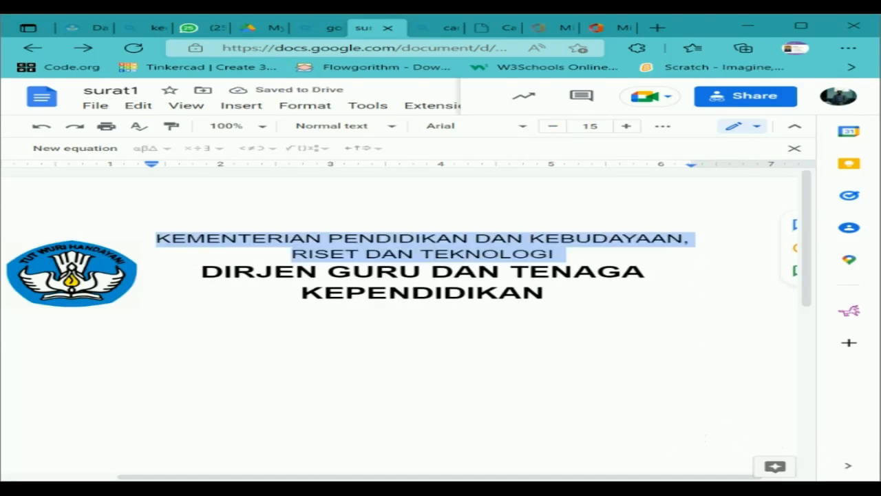
Expand DIRJEN to 'DIREKTORAT JENDERAL' and move 'GURU DAN TENAGA' onto a new line.
click(319, 269)
key(BackSpace)
key(BackSpace)
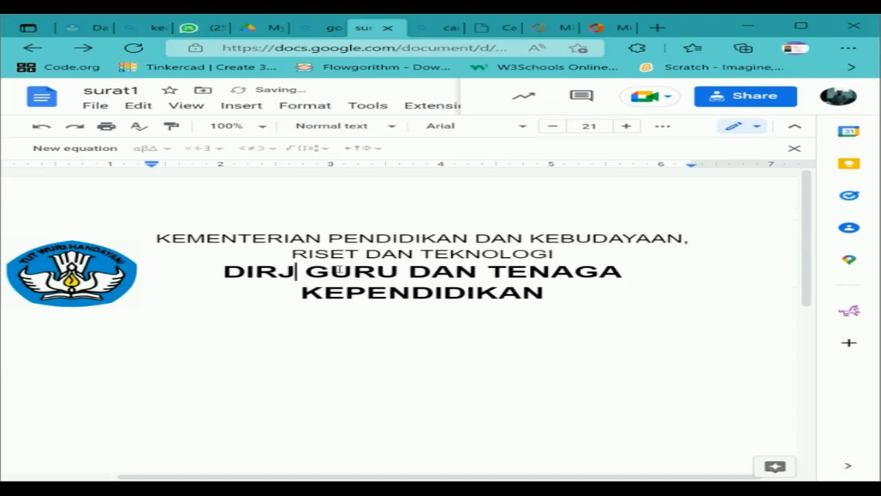
key(BackSpace)
text(EKTORAT)
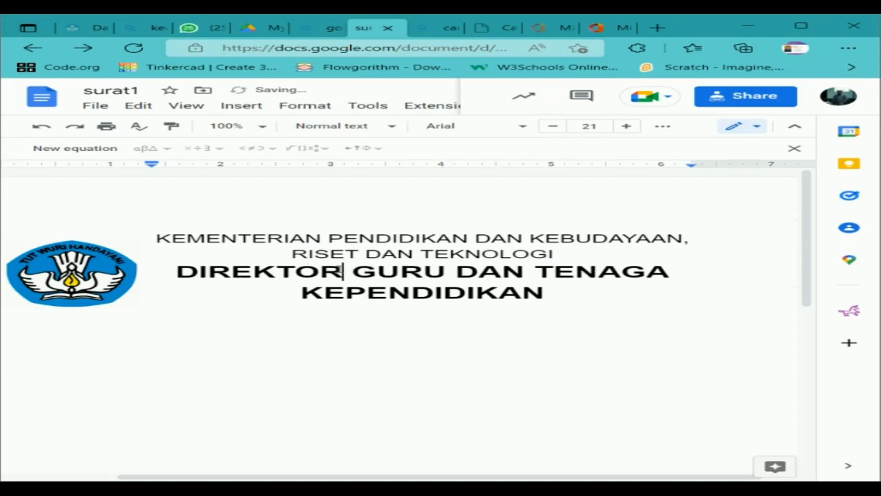
text( JENDERA)
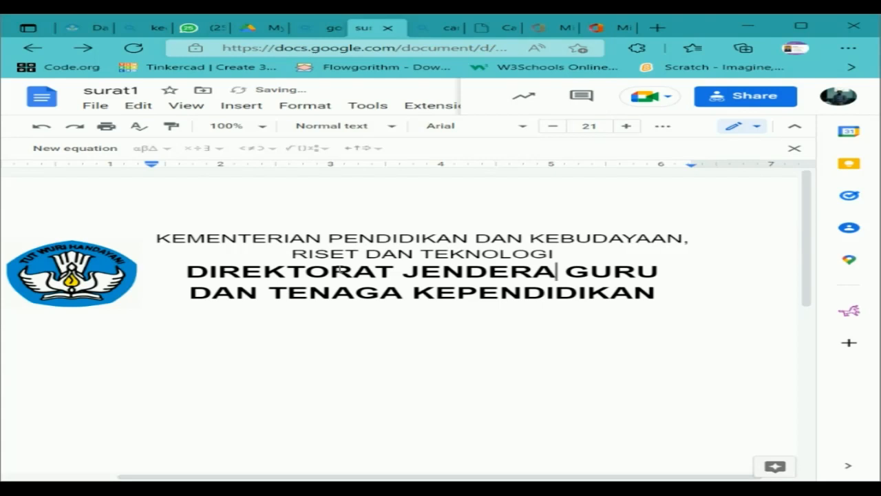
text(L)
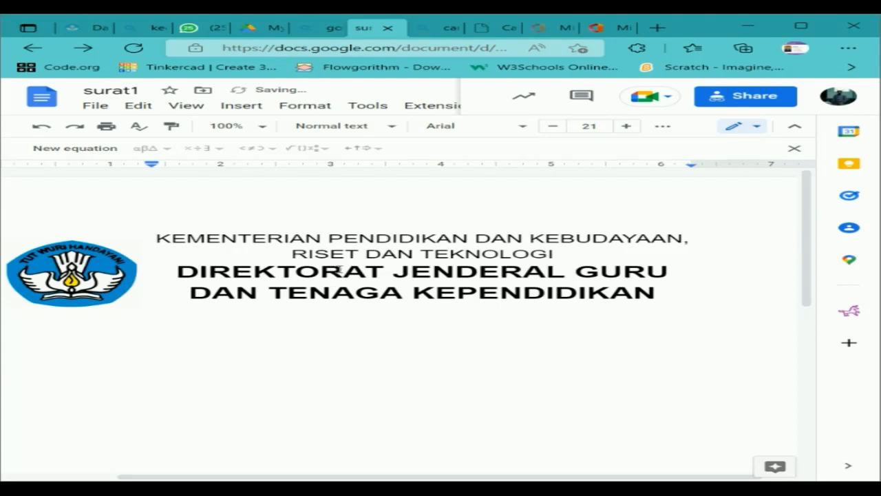
key(Return)
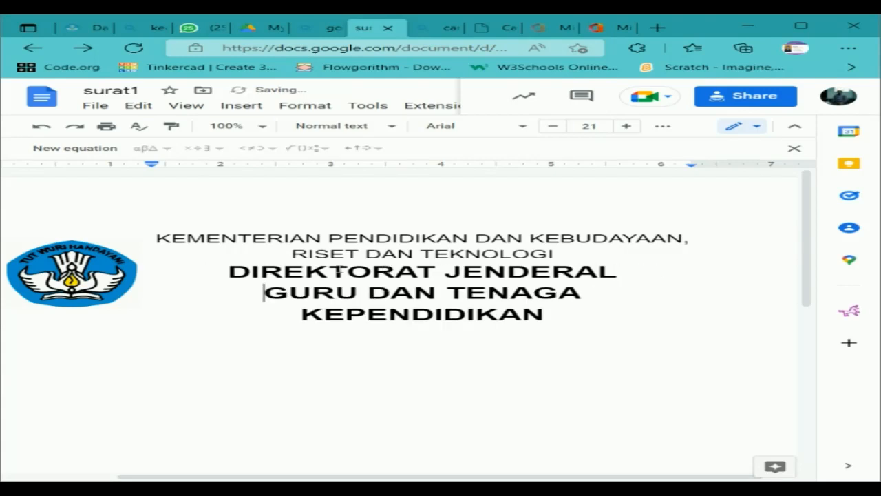
Reduce the DIREKTORAT JENDERAL heading lines to 17 pt.
drag(226, 270, 582, 315)
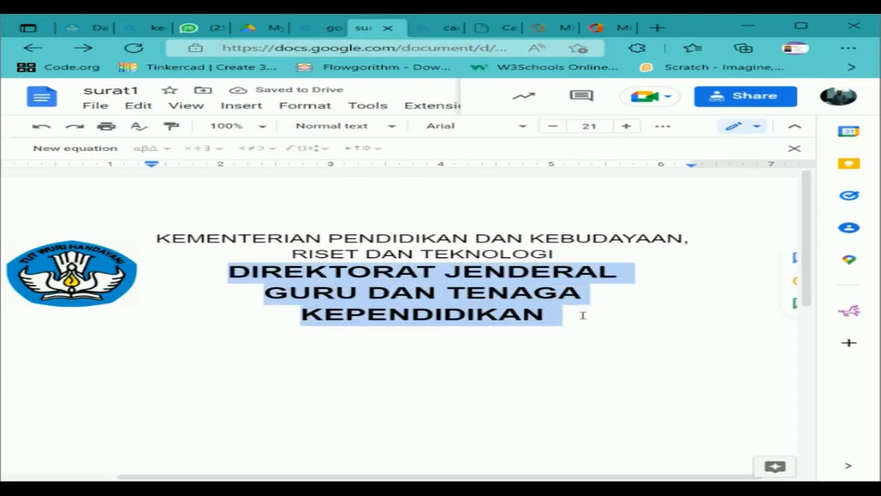
click(554, 128)
click(554, 128)
click(554, 128)
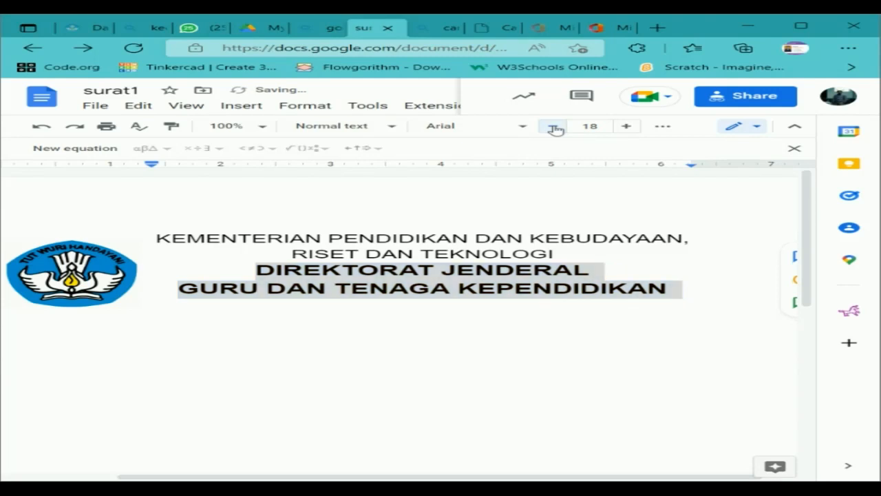
click(554, 128)
Nudge the logo slightly to the right.
click(104, 287)
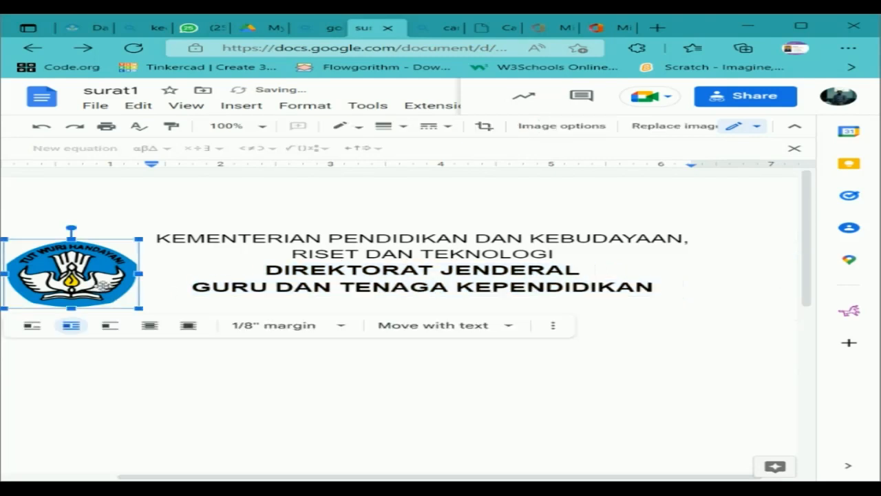
drag(103, 287, 115, 278)
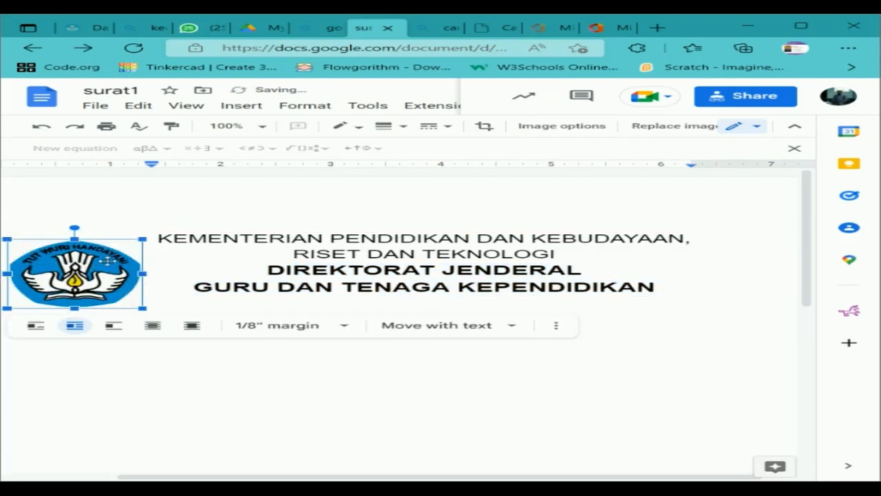
click(289, 299)
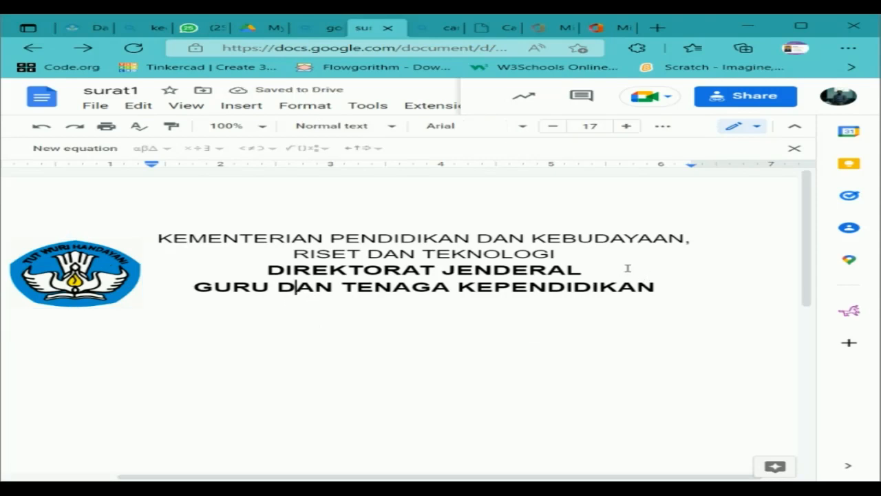
click(682, 284)
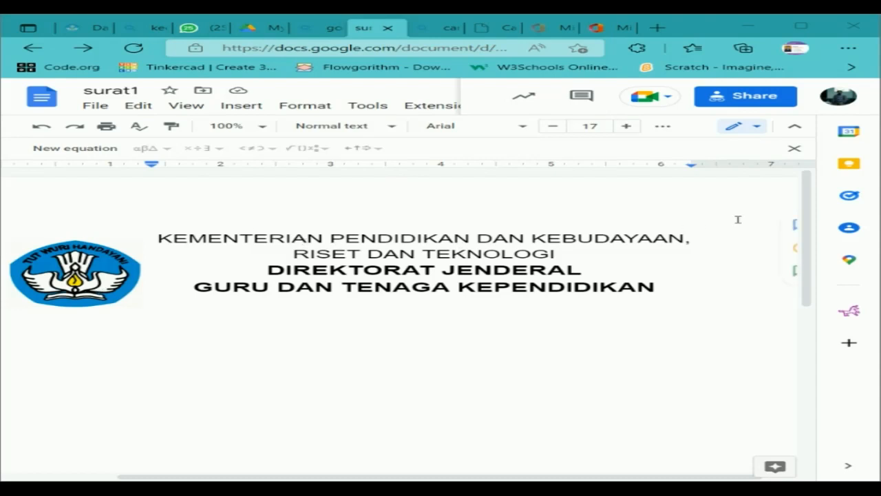
drag(654, 287, 689, 287)
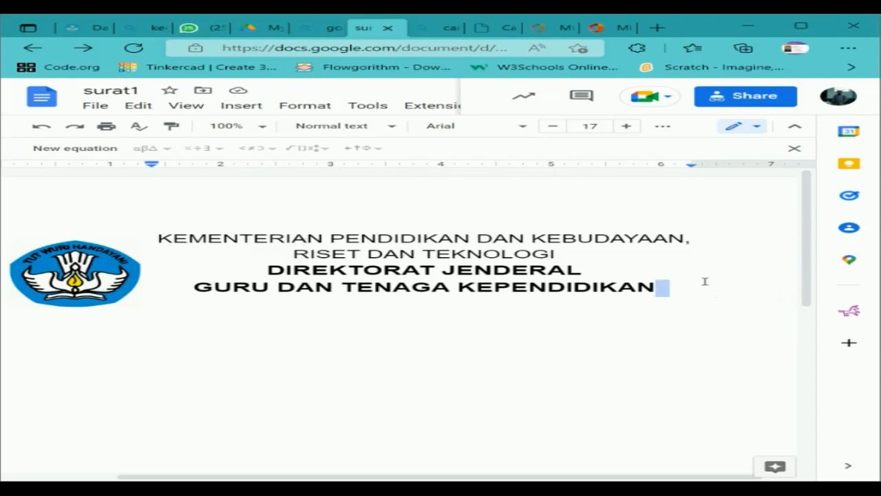
key(Return)
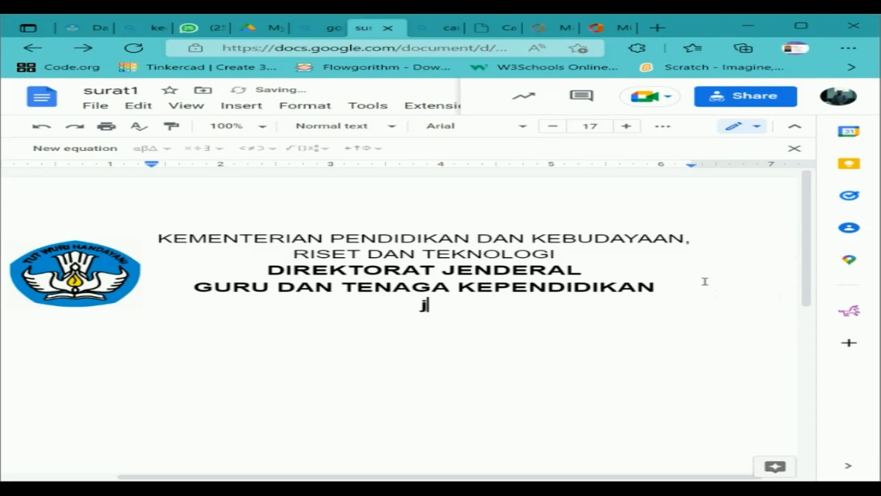
text(Jala)
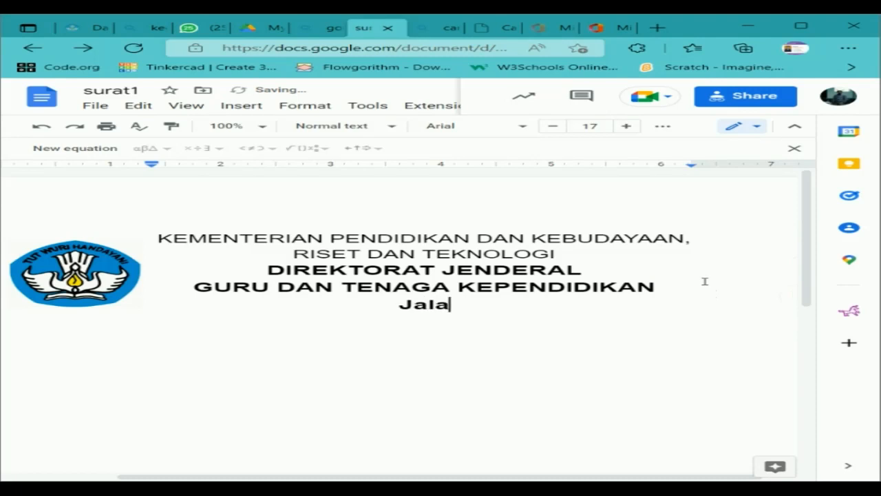
text(n Jender)
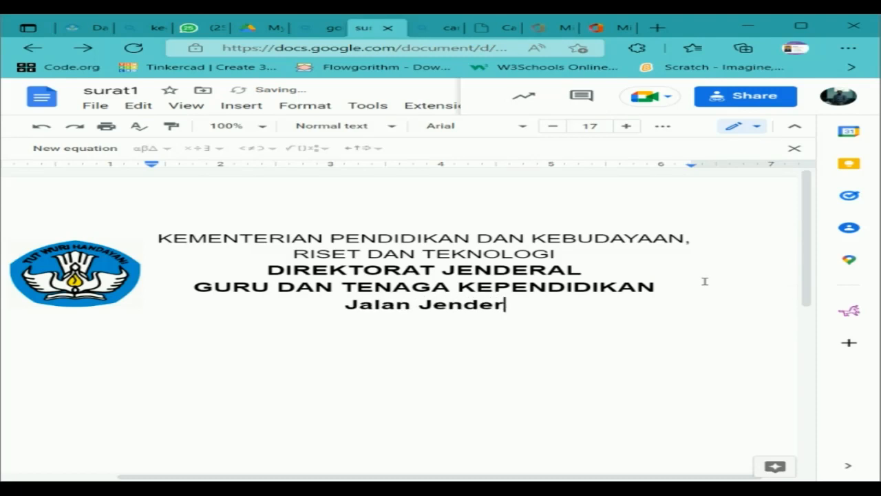
text(al Sudirman )
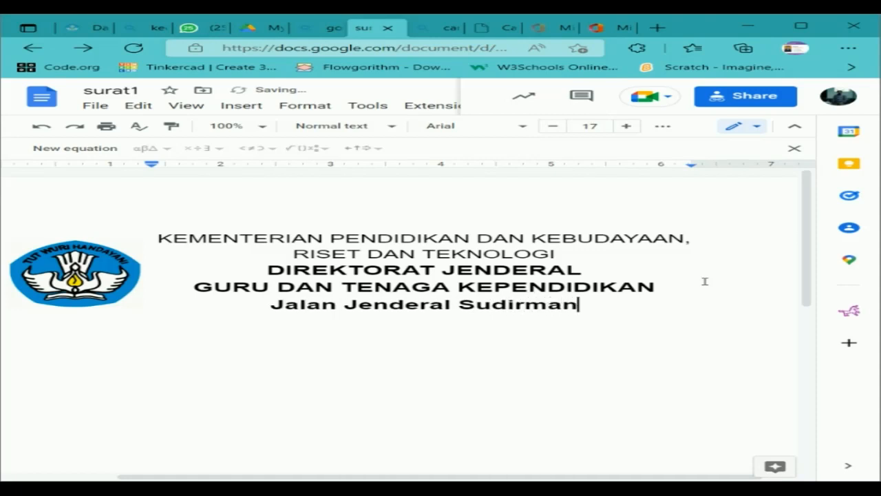
text(, Se)
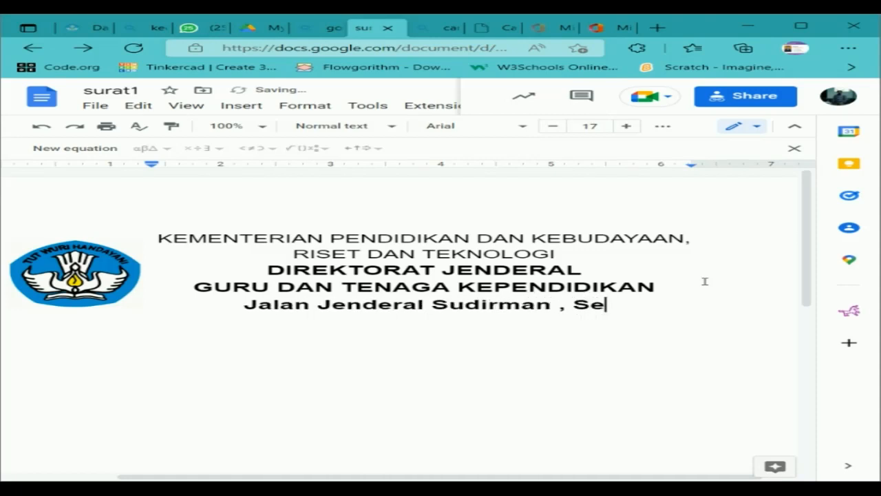
text(nayan, jakt)
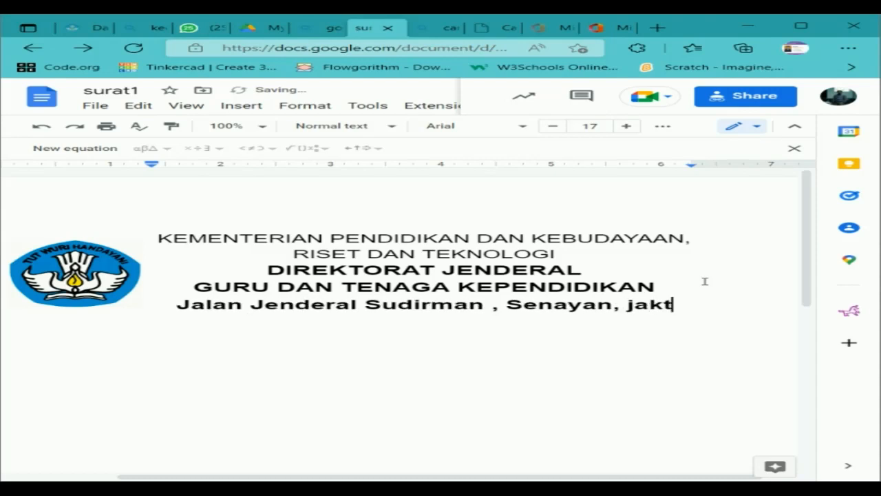
text(ta)
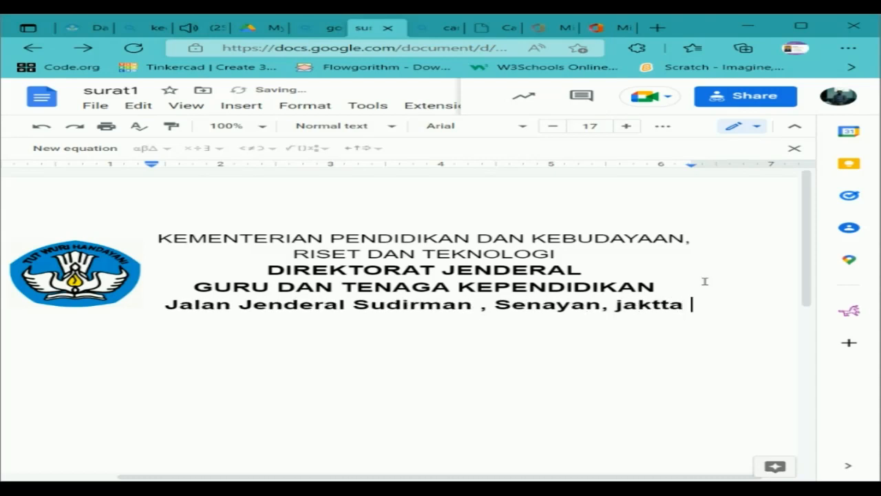
key(Return)
text(1027)
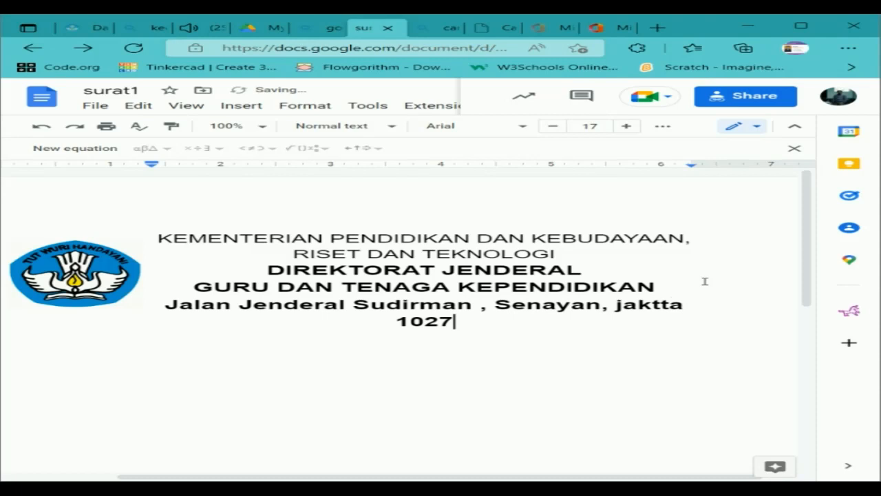
text(Telep)
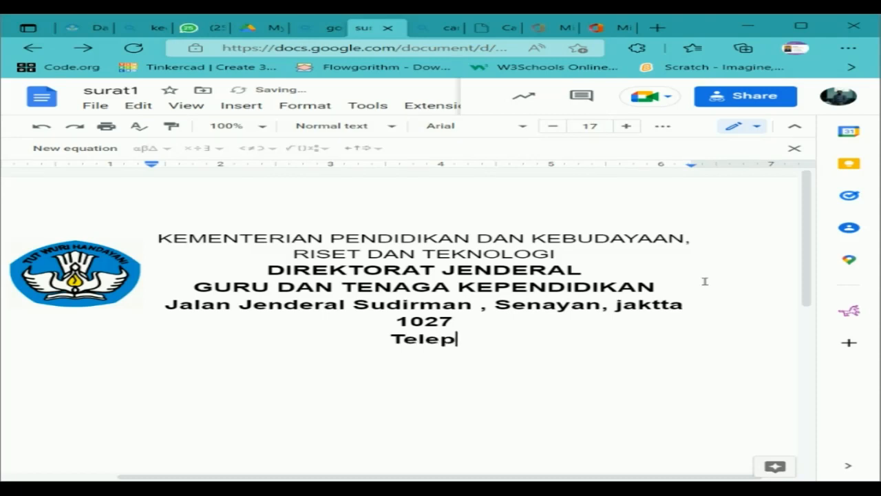
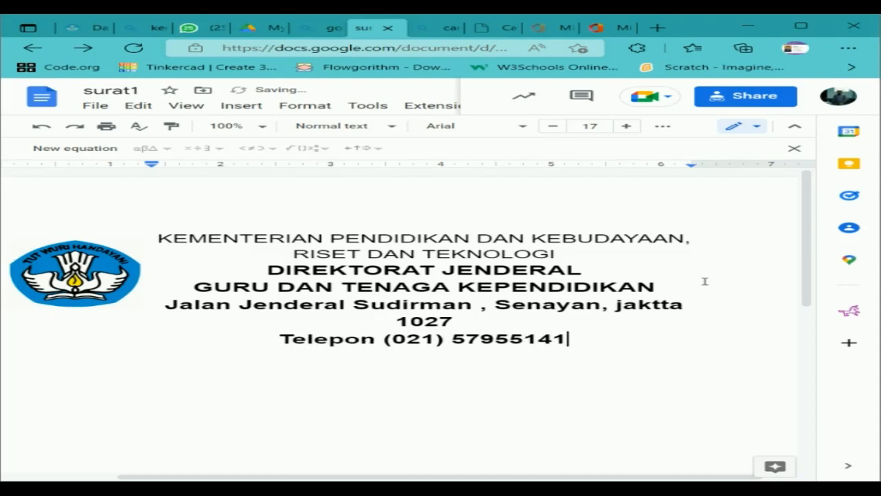
text(, lam )
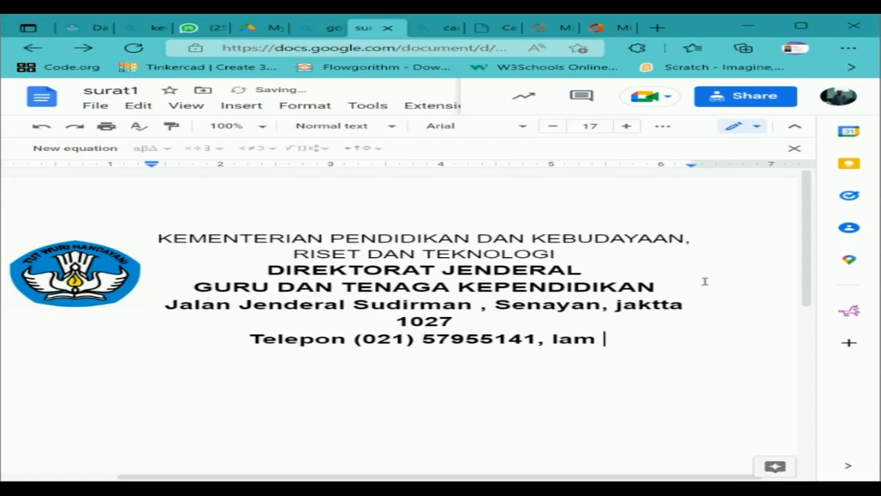
text(www)
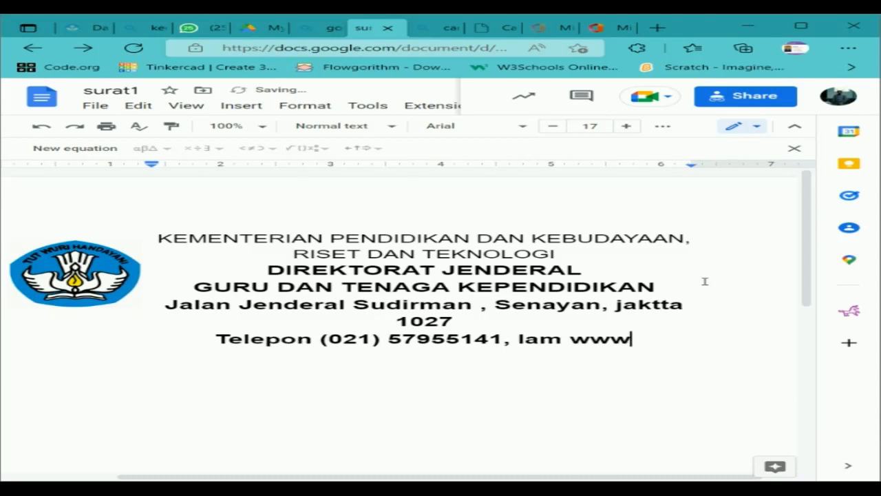
text(.gtk)
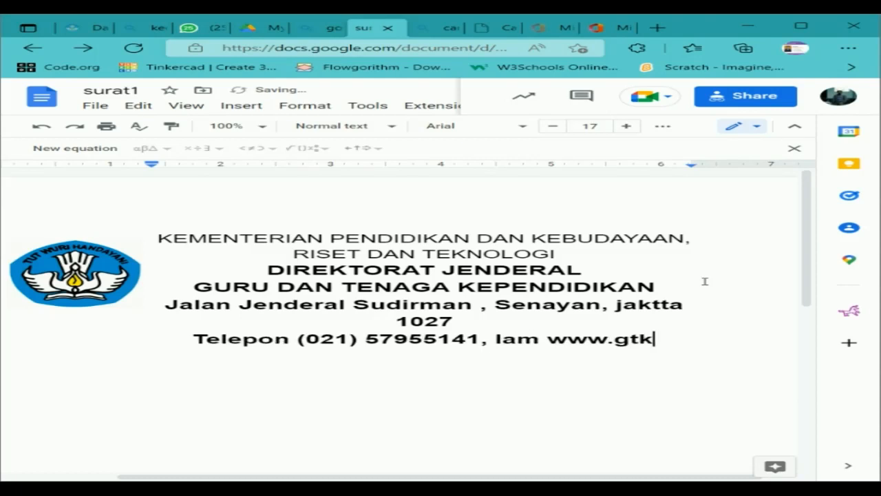
text(.kemen)
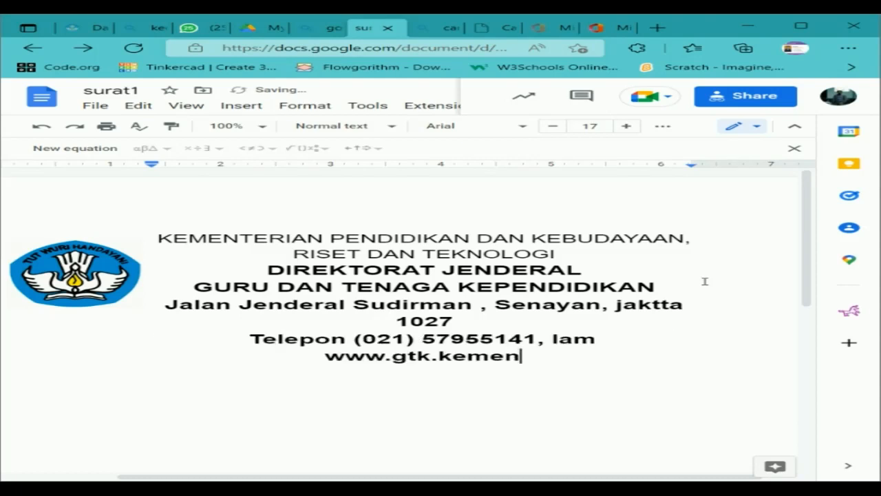
key(BackSpace)
key(BackSpace)
text(d)
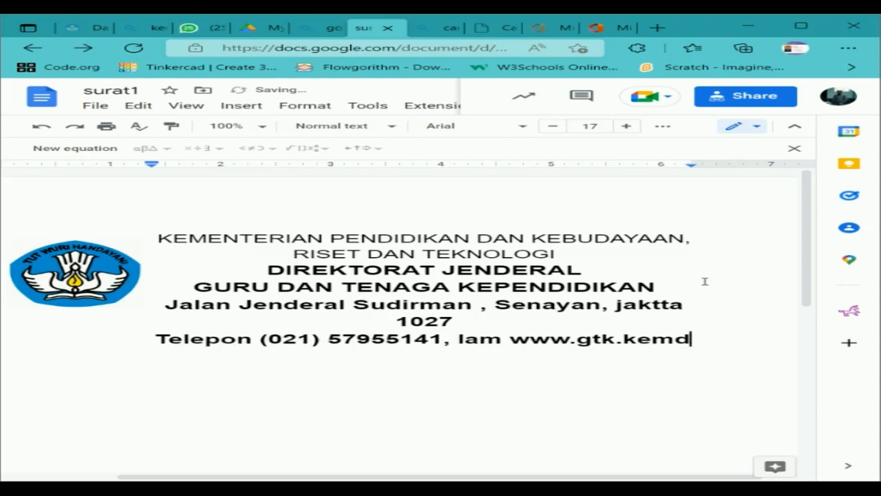
text(ikbud.go.)
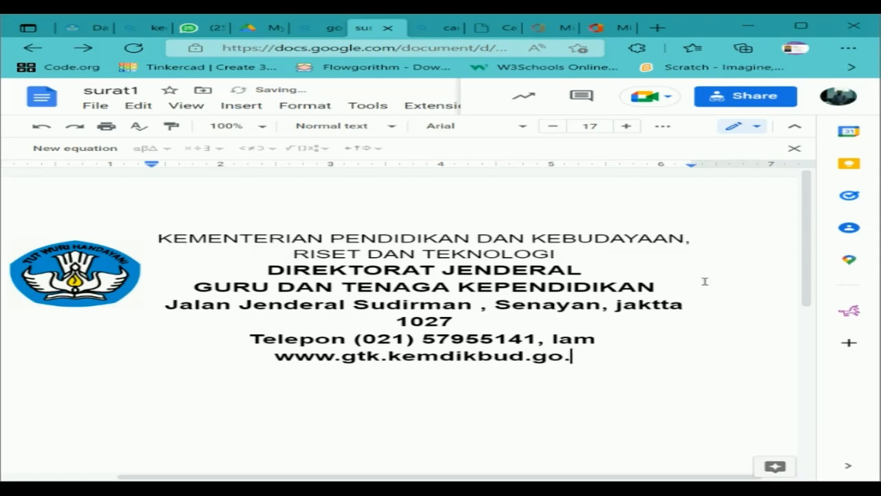
text(id)
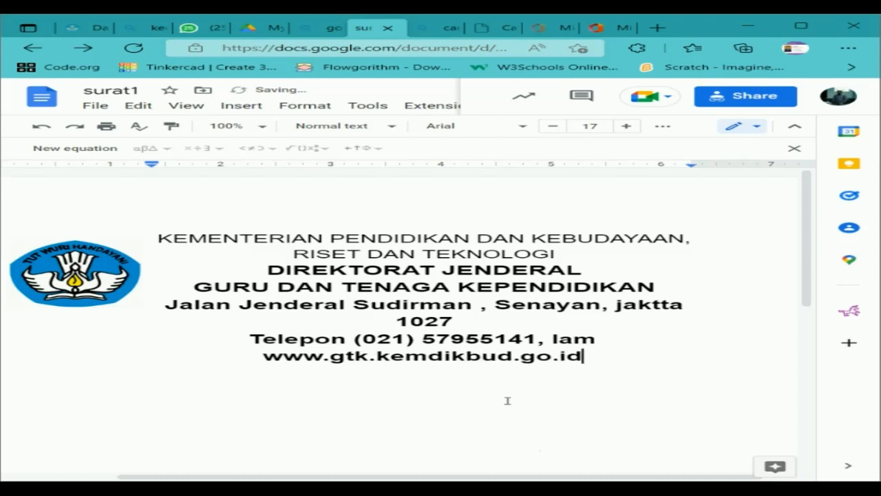
Make the address and contact lines non-bold and reduce them to 11 pt.
drag(583, 356, 164, 306)
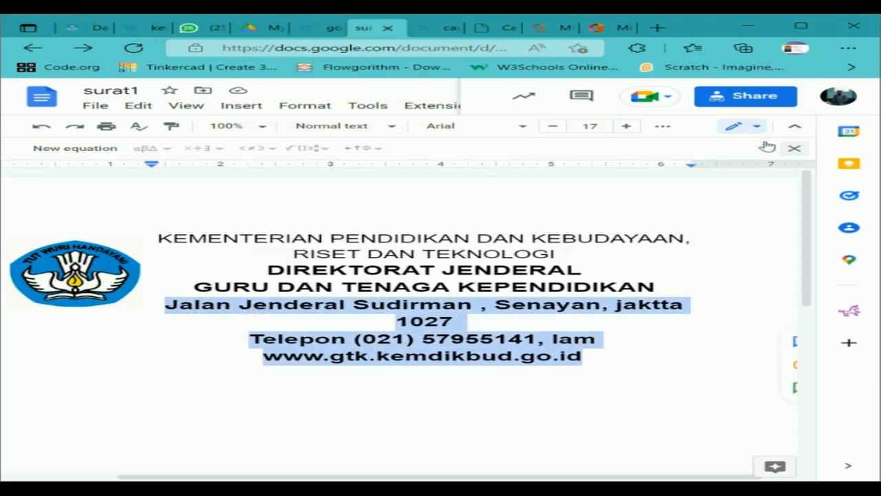
click(794, 148)
click(662, 127)
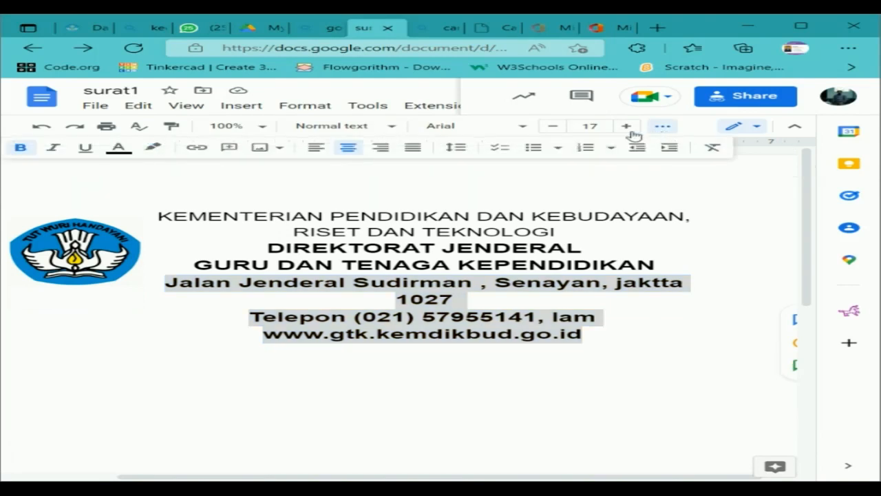
click(21, 150)
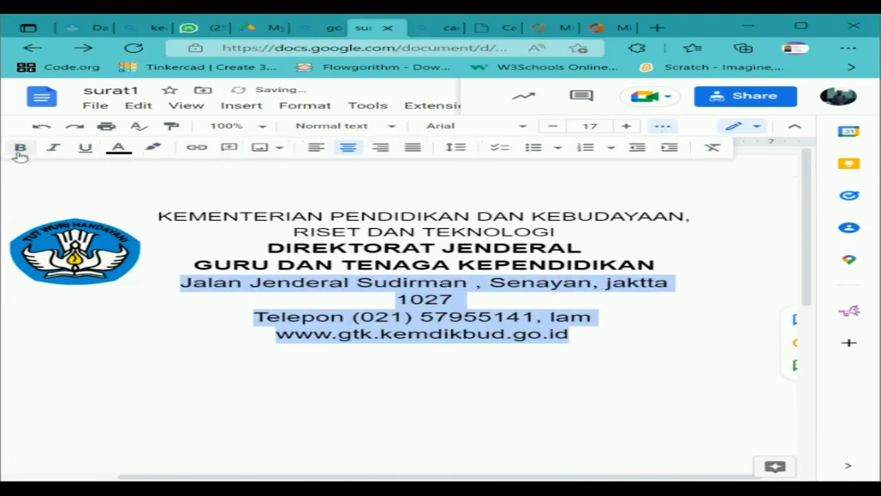
click(555, 129)
click(556, 129)
click(555, 129)
click(555, 129)
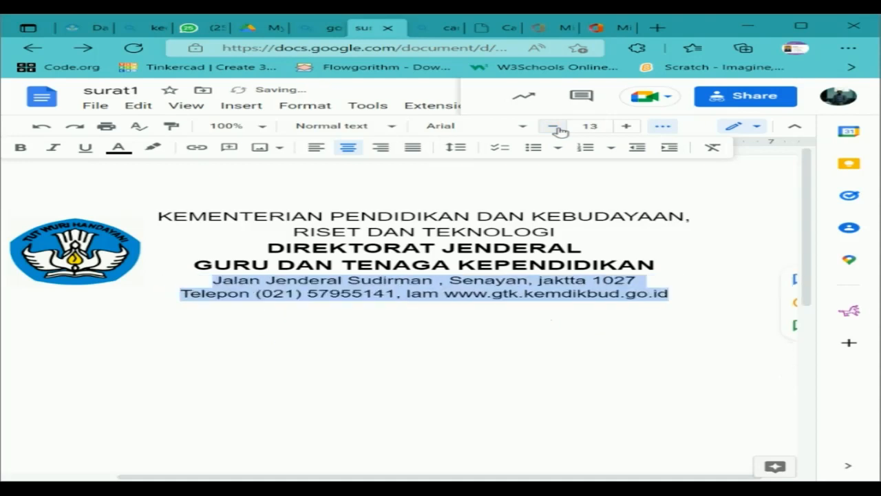
click(555, 128)
click(554, 129)
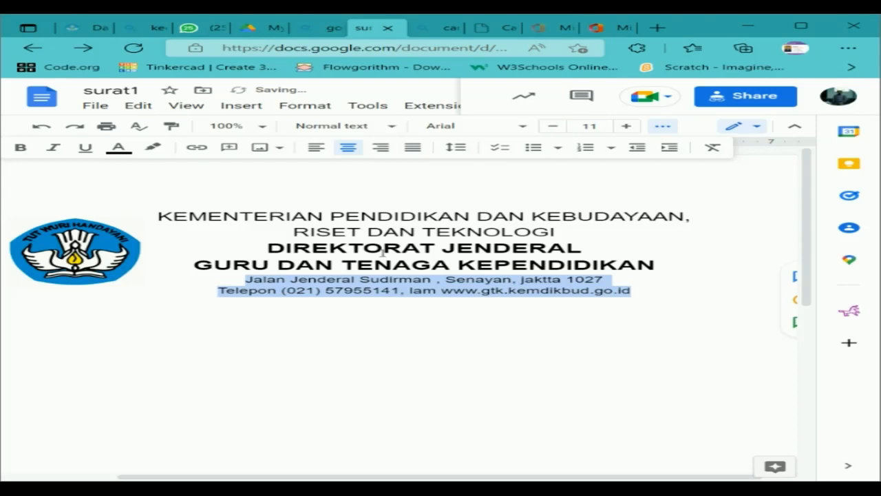
click(83, 238)
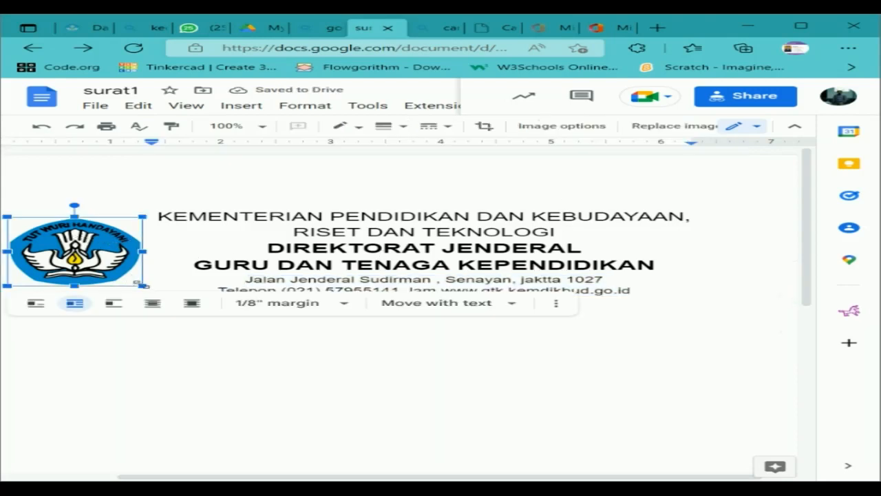
Set the logo to Behind text and position it beside the heading.
drag(143, 285, 157, 293)
click(482, 249)
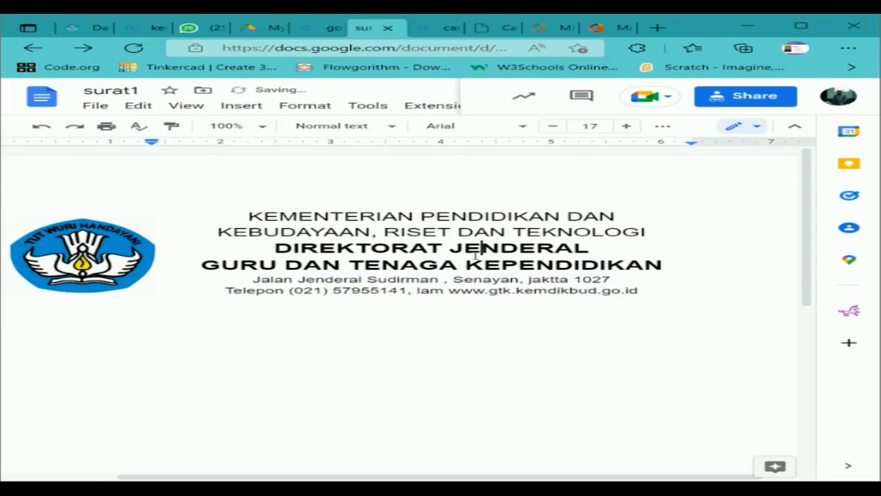
key(ctrl+z)
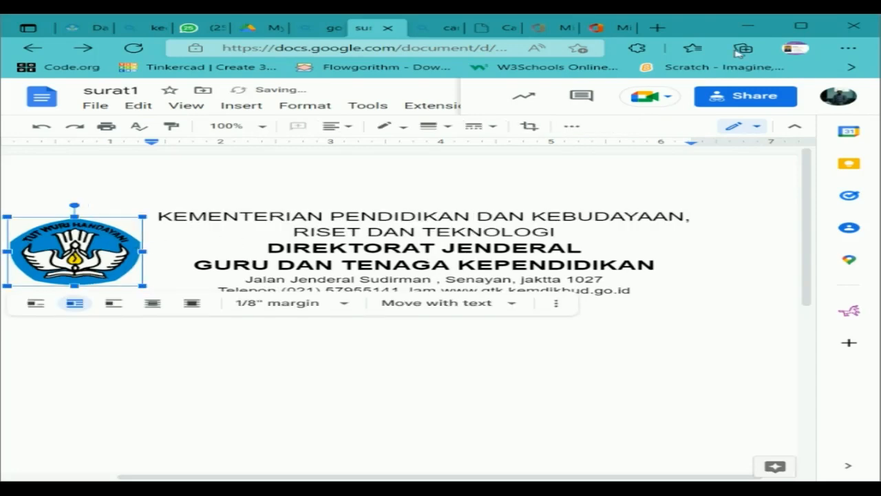
click(401, 290)
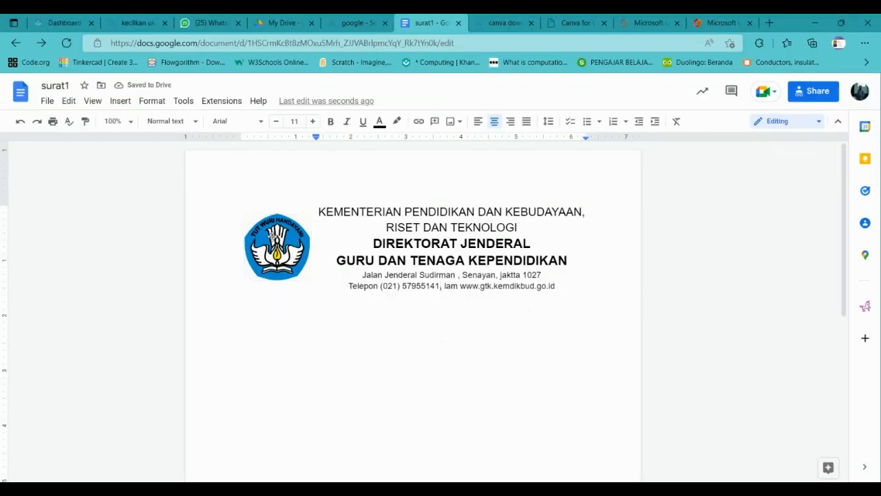
click(273, 236)
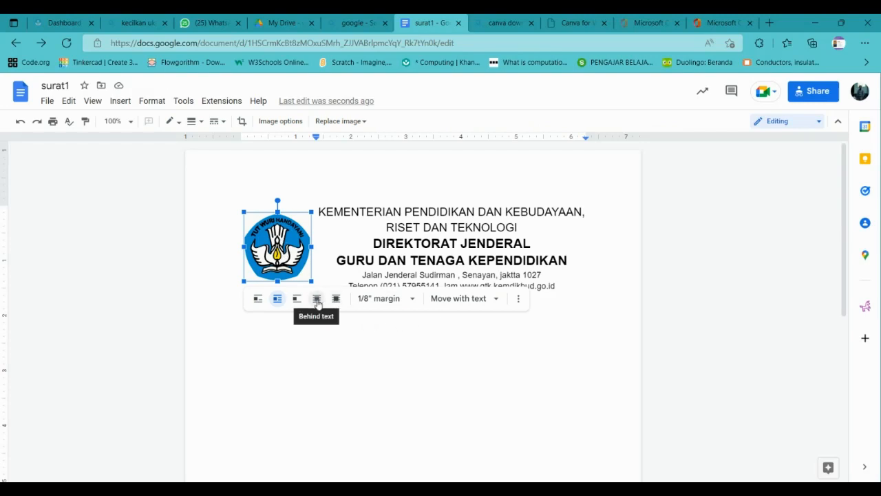
click(336, 299)
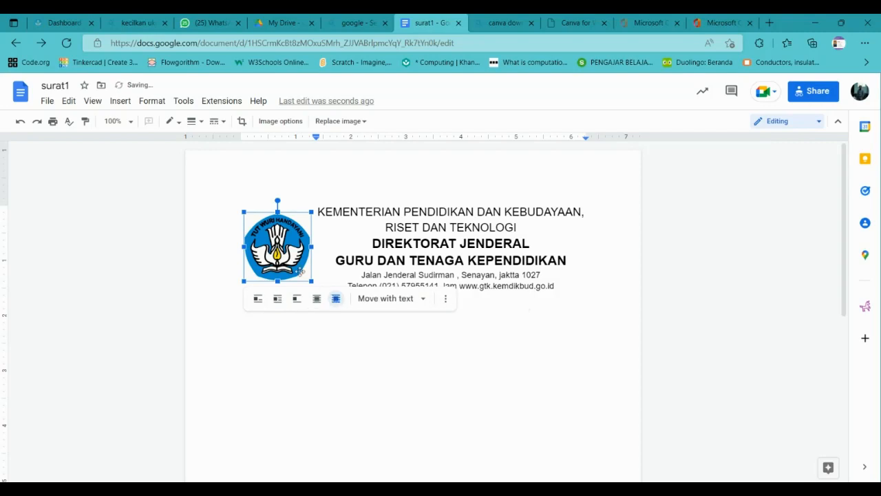
drag(262, 246, 264, 238)
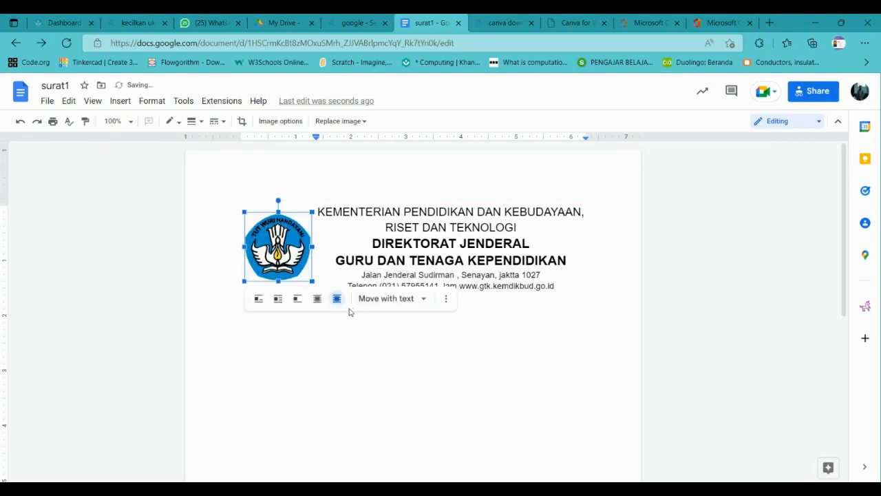
click(318, 299)
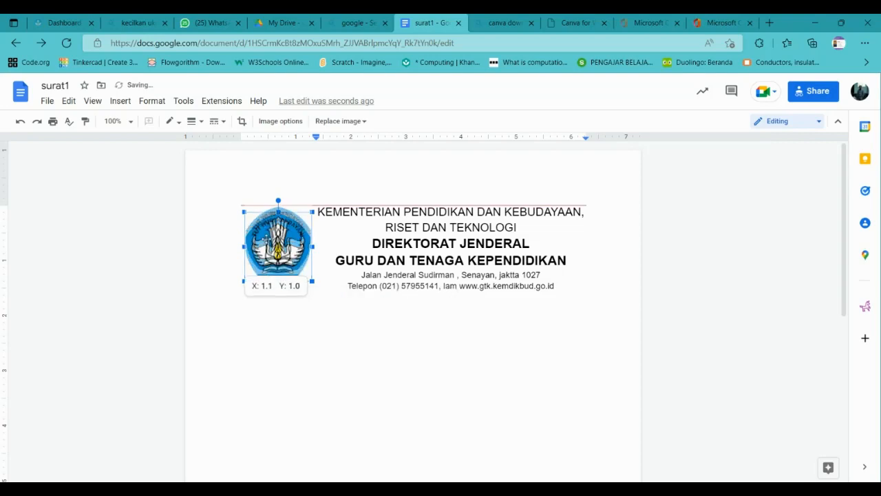
drag(265, 238, 265, 229)
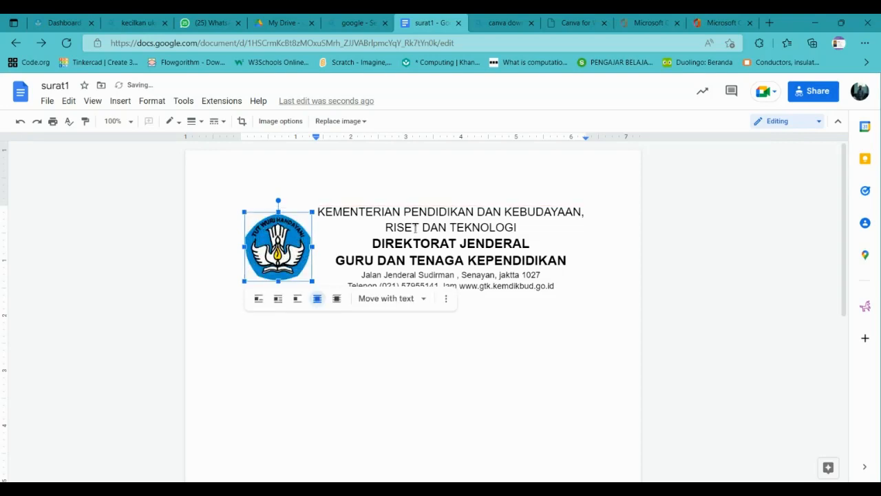
click(415, 228)
Indent the letterhead text lines to 1.00 inch on the ruler.
click(324, 211)
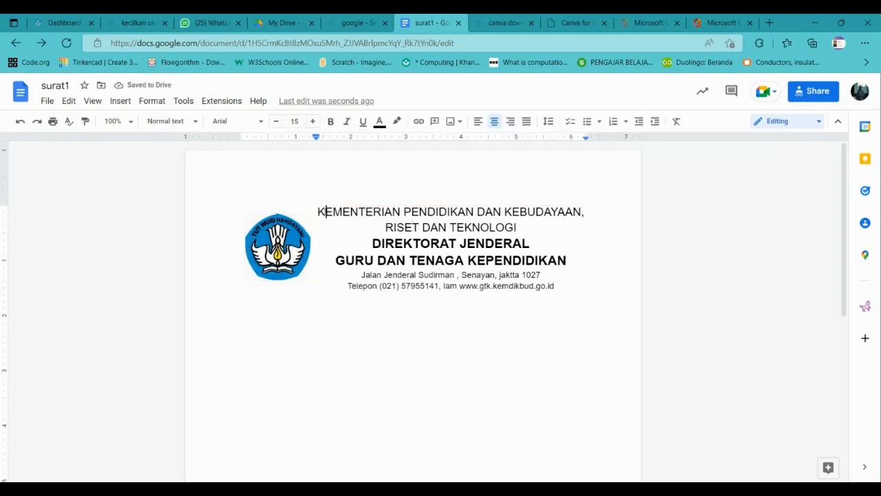
drag(320, 206, 419, 304)
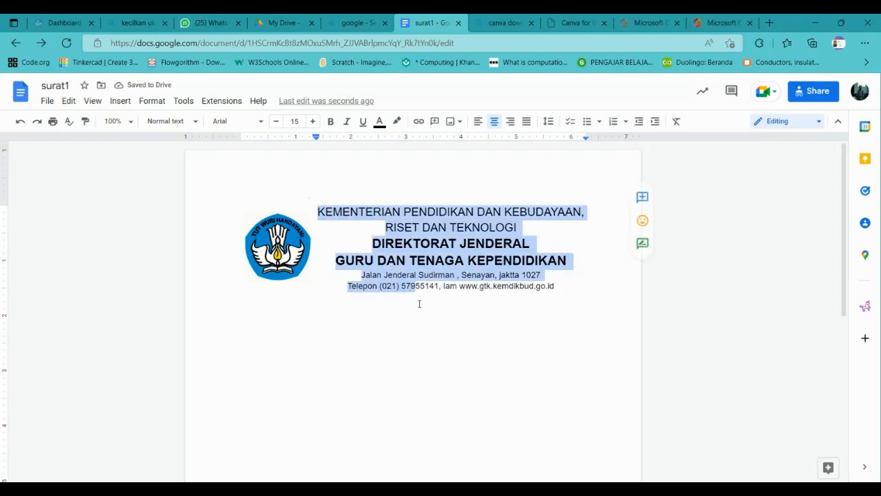
drag(316, 137, 323, 139)
click(284, 239)
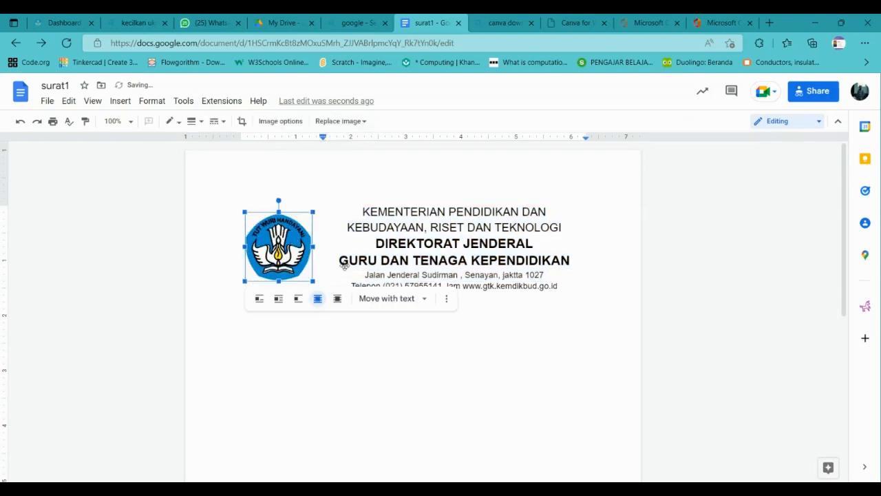
Fix the logo on the page with the Top left layout, 1 in from top and left.
click(424, 300)
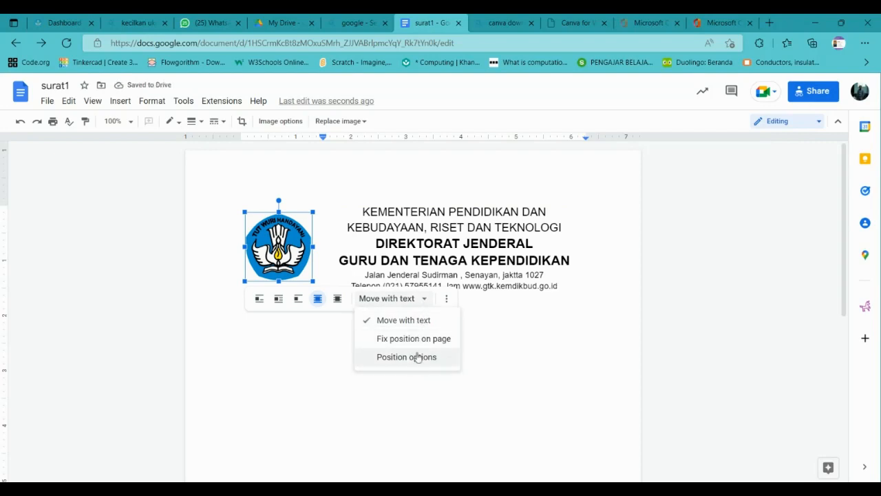
click(417, 356)
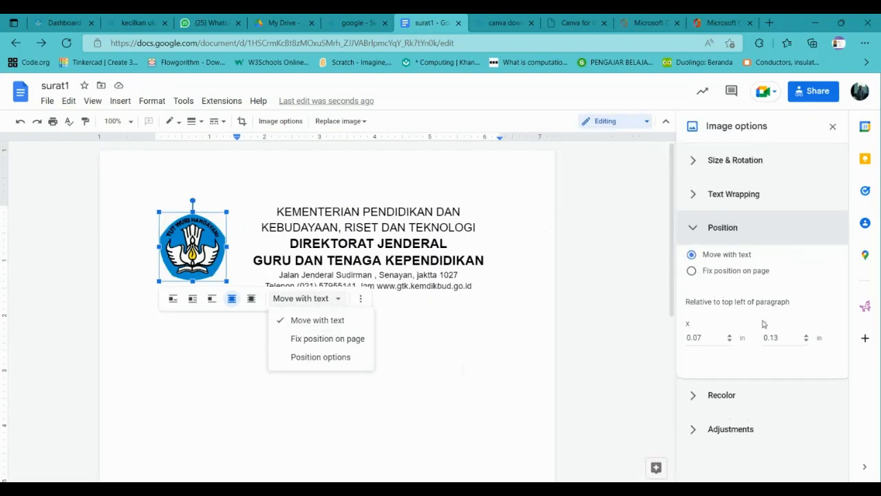
click(691, 274)
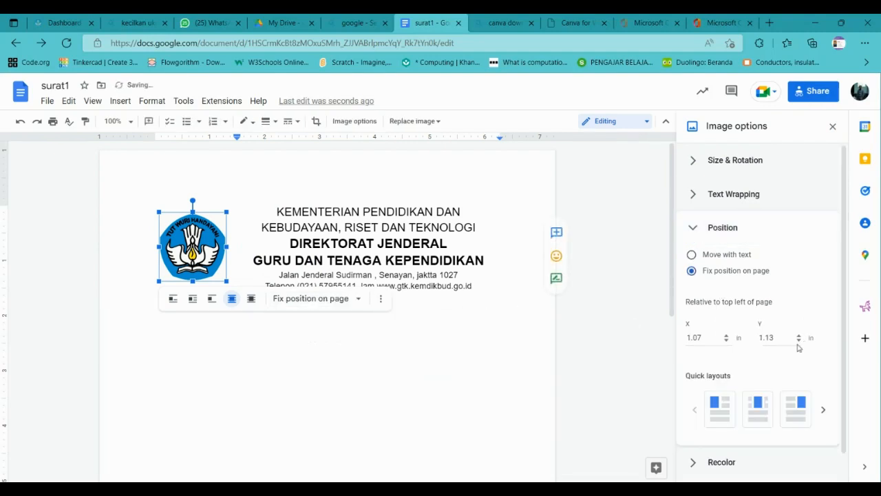
scroll(763, 391, down, 1)
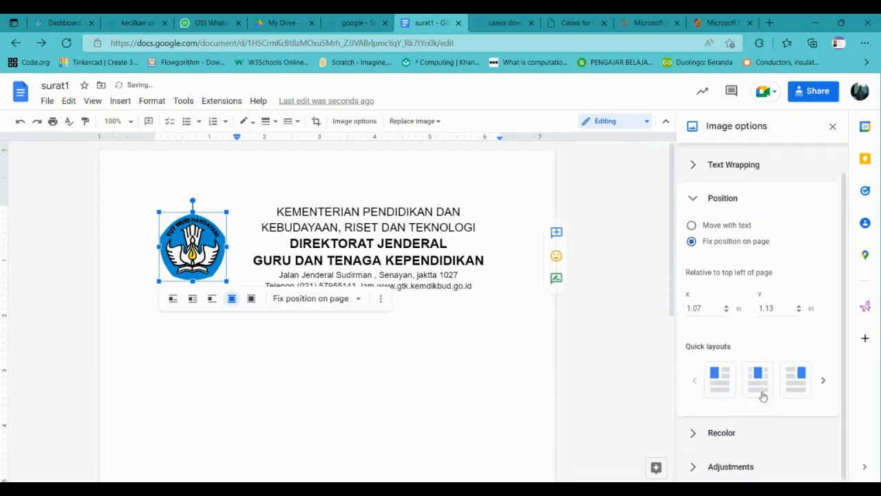
click(720, 377)
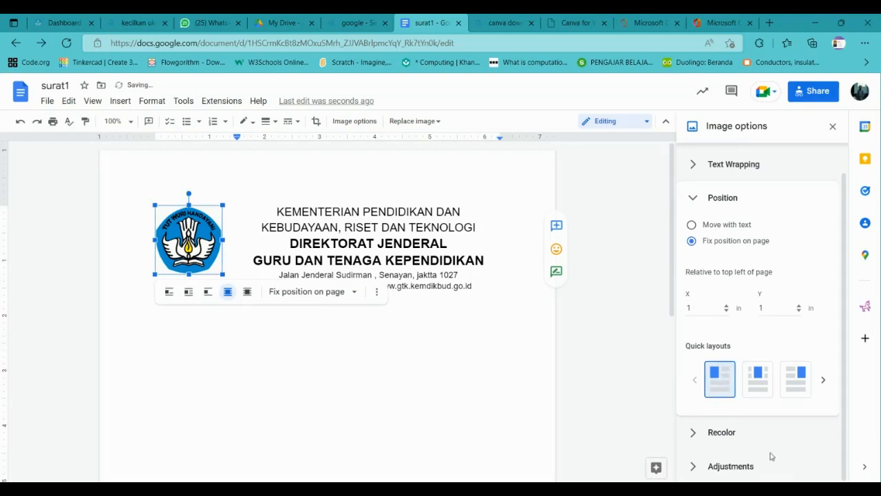
click(290, 273)
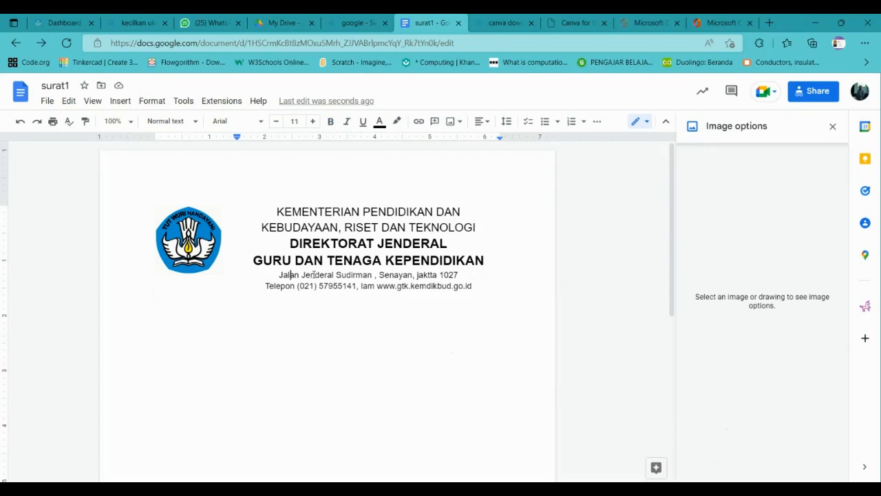
Enlarge the first two letterhead lines to 16 pt.
drag(278, 203, 373, 274)
click(372, 275)
click(382, 261)
click(339, 227)
drag(272, 211, 491, 226)
click(312, 122)
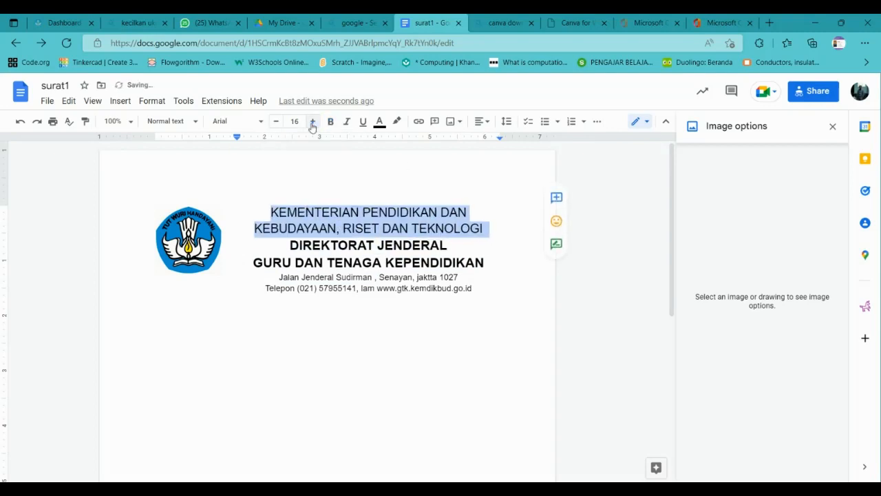
click(391, 289)
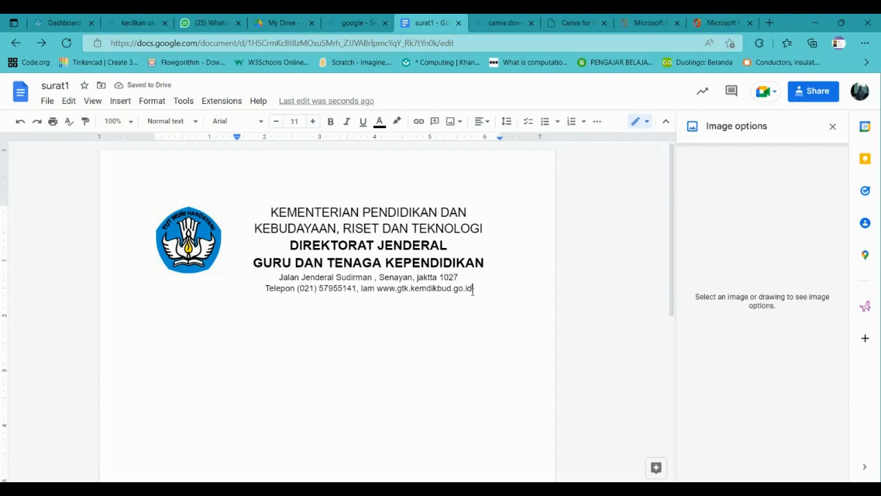
key(Return)
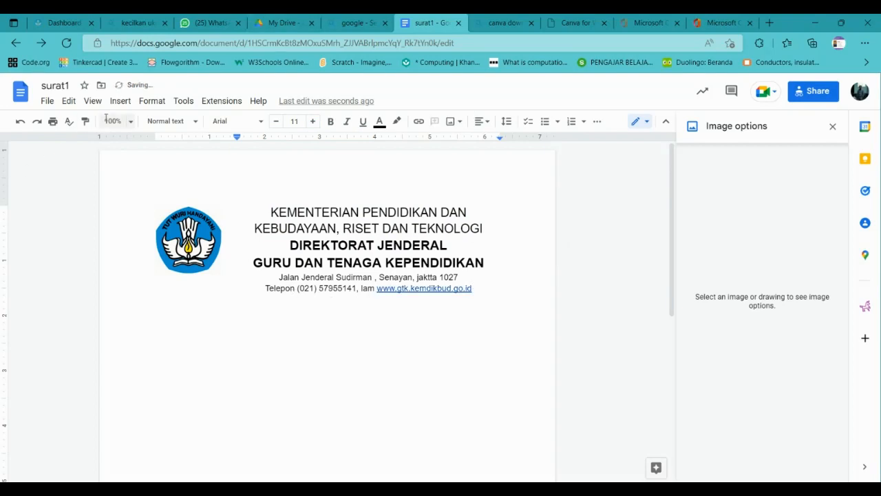
click(120, 100)
Insert a new drawing with a horizontal straight line below the letterhead.
mouse_move(265, 158)
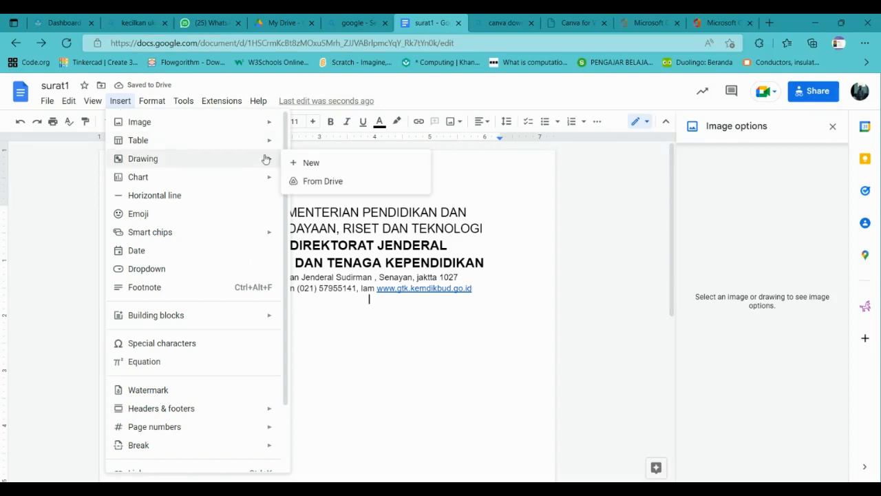
click(305, 161)
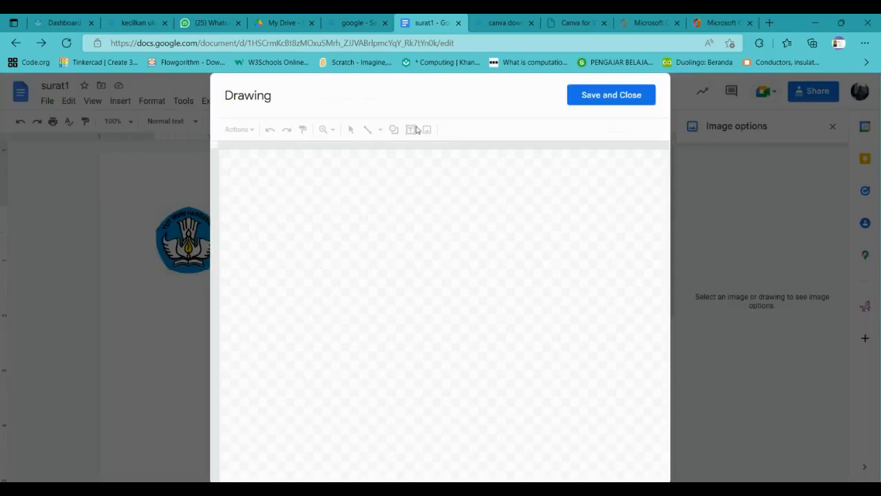
click(369, 130)
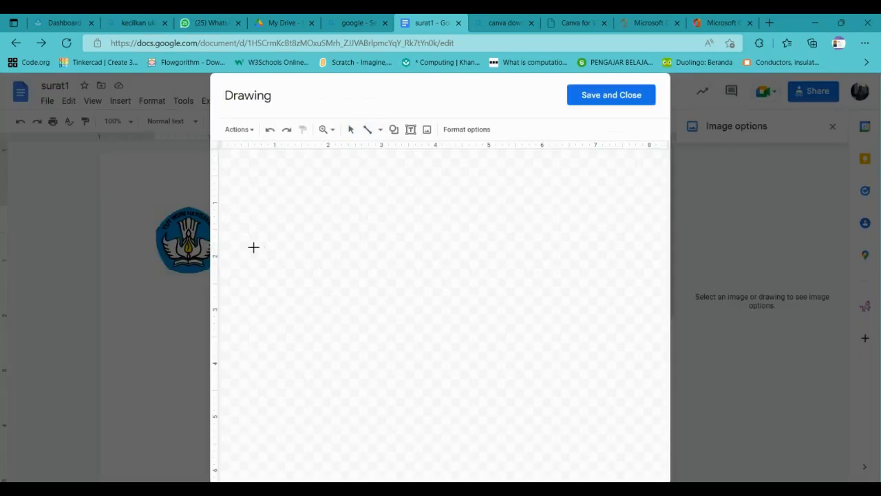
mouse_move(233, 251)
mouse_down()
mouse_move(508, 258)
mouse_move(631, 249)
mouse_up()
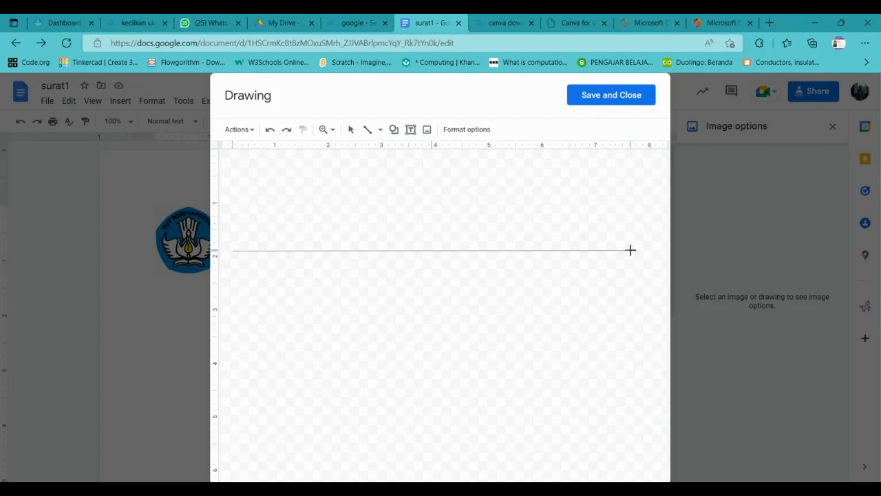
drag(630, 249, 630, 250)
click(616, 96)
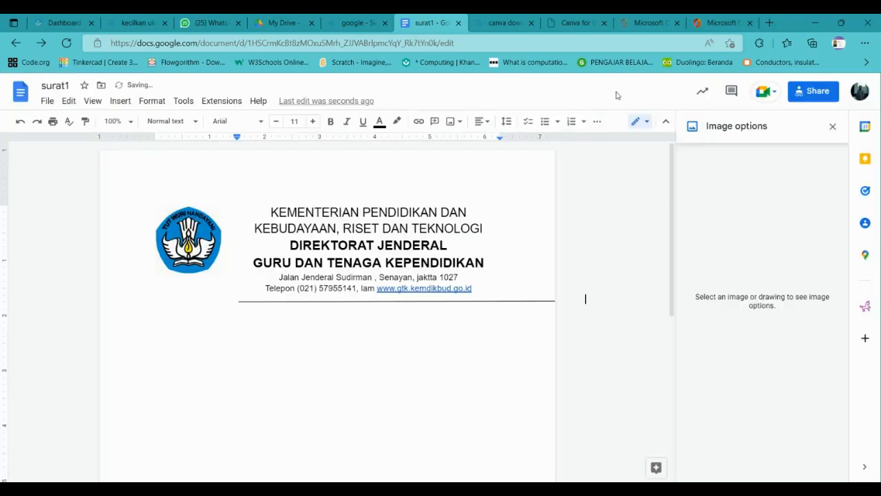
Extend the line drawing out to the left margin.
click(509, 300)
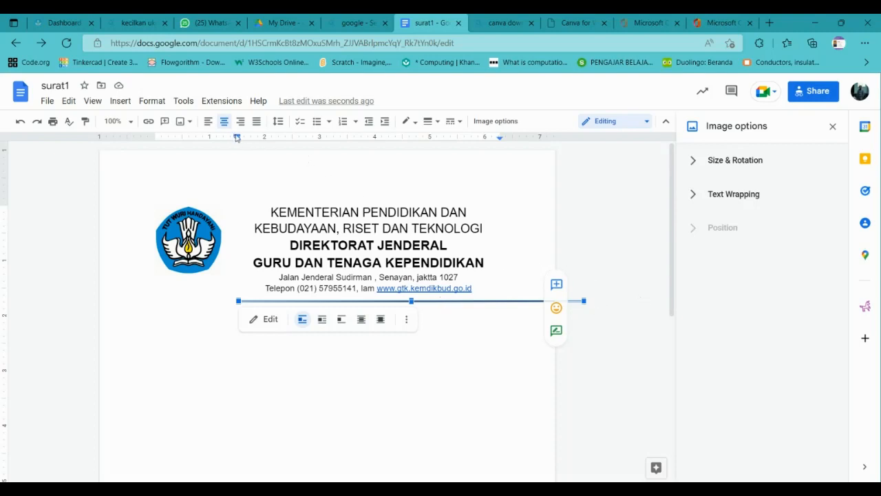
drag(236, 137, 155, 137)
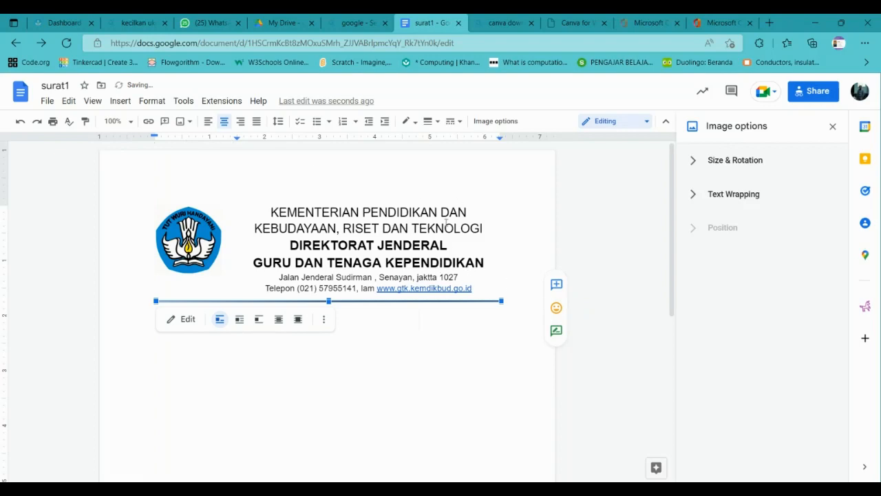
click(429, 121)
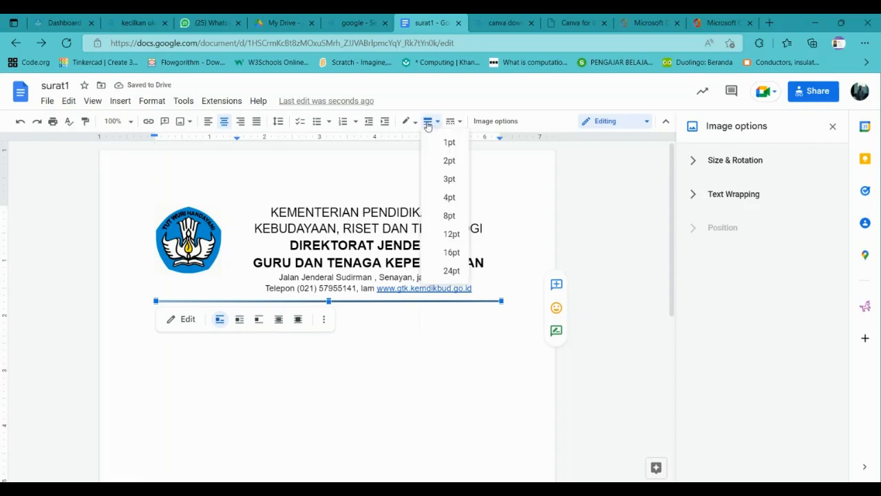
Make the rule beneath the letterhead 2pt thick.
click(449, 161)
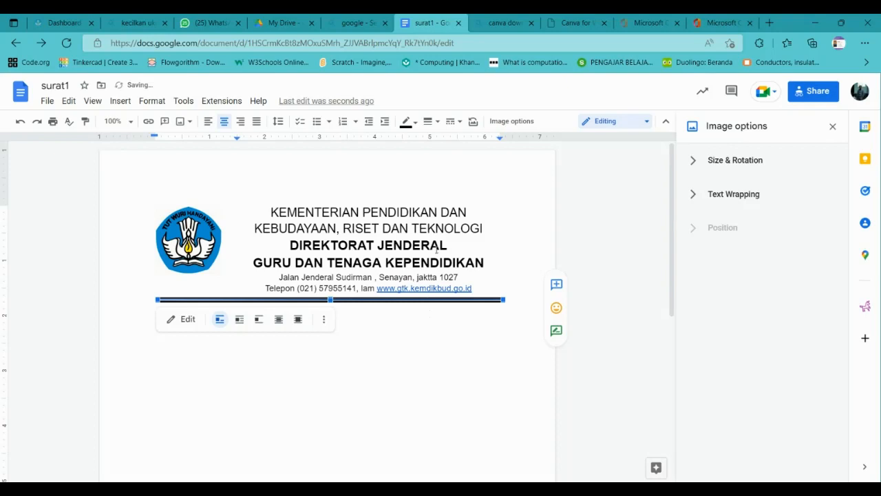
click(436, 251)
click(480, 298)
click(190, 267)
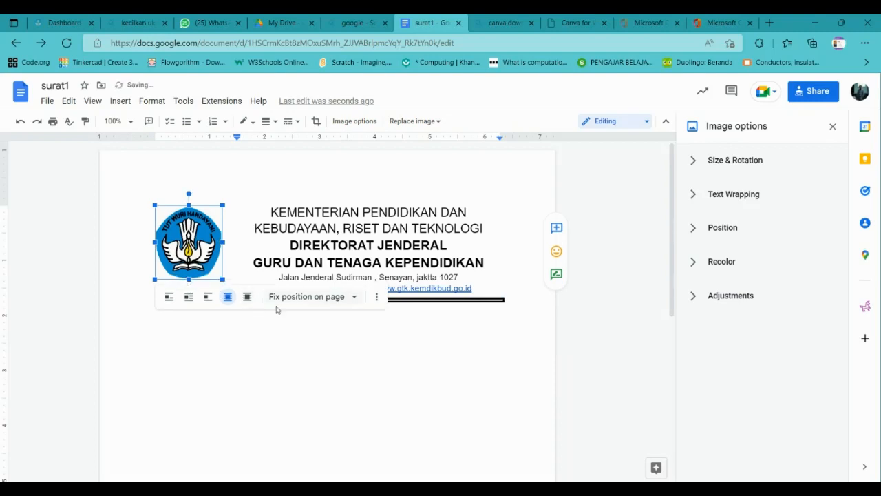
click(327, 335)
click(328, 300)
Close the image options panel and switch to the Canva download search tab.
click(503, 214)
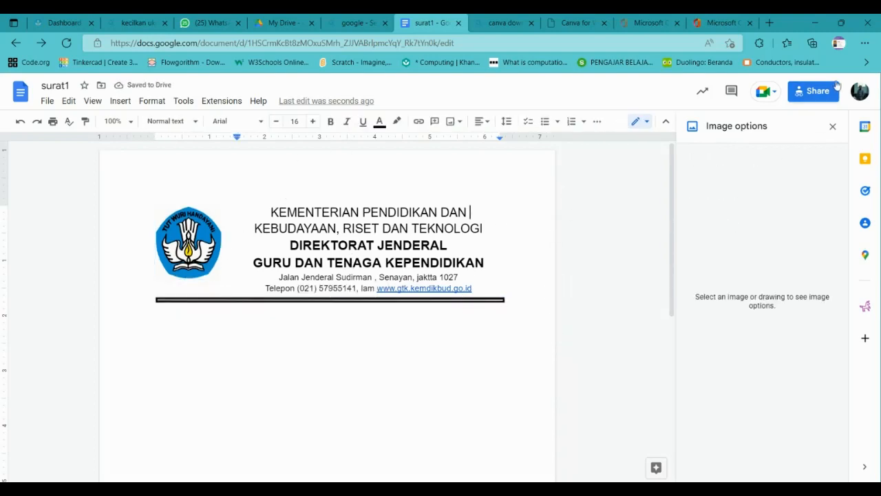
click(832, 126)
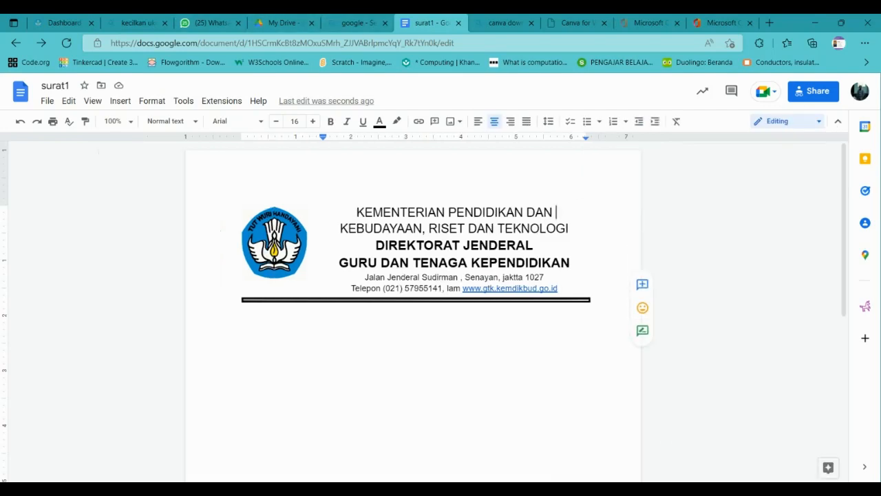
click(572, 21)
click(496, 19)
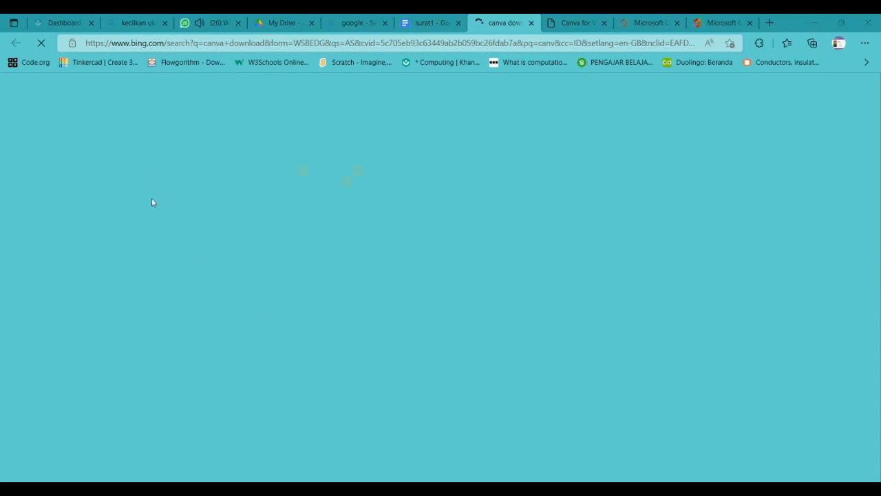
Select the PDF invitation text from Nomor to Sekretaris, then return to surat1.
scroll(339, 155, down, 2)
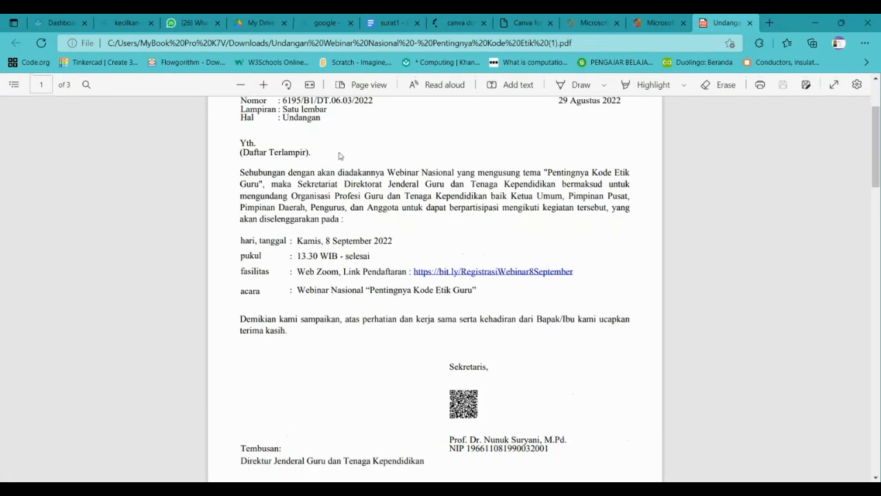
scroll(259, 158, up, 1)
drag(237, 166, 505, 431)
key(ctrl+c)
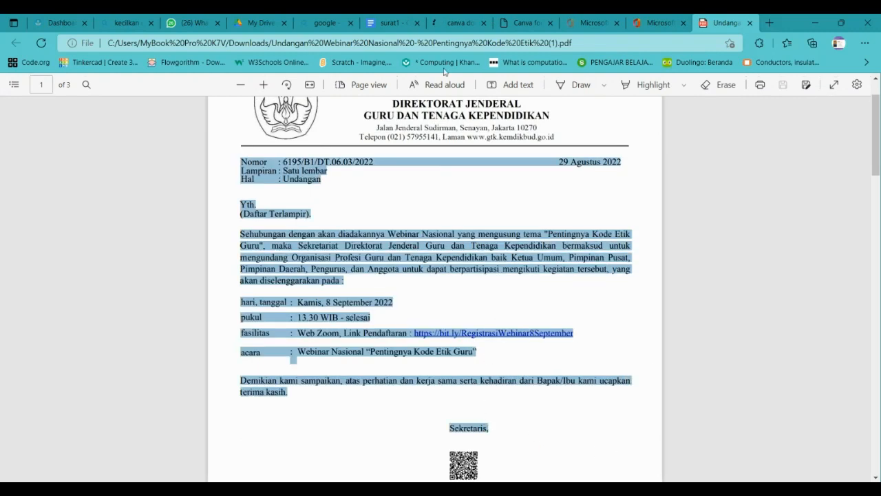
click(386, 22)
click(243, 300)
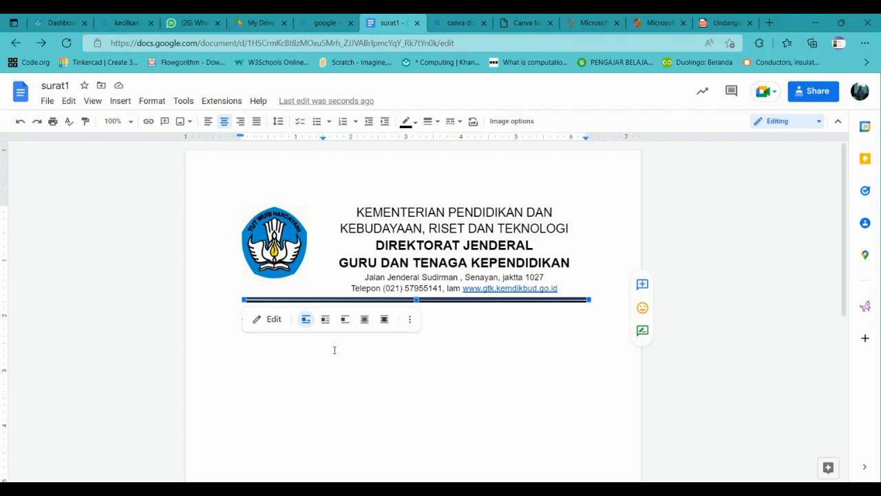
Undo the accidental paste, then reopen the rule drawing and save it back unchanged.
key(ctrl+v)
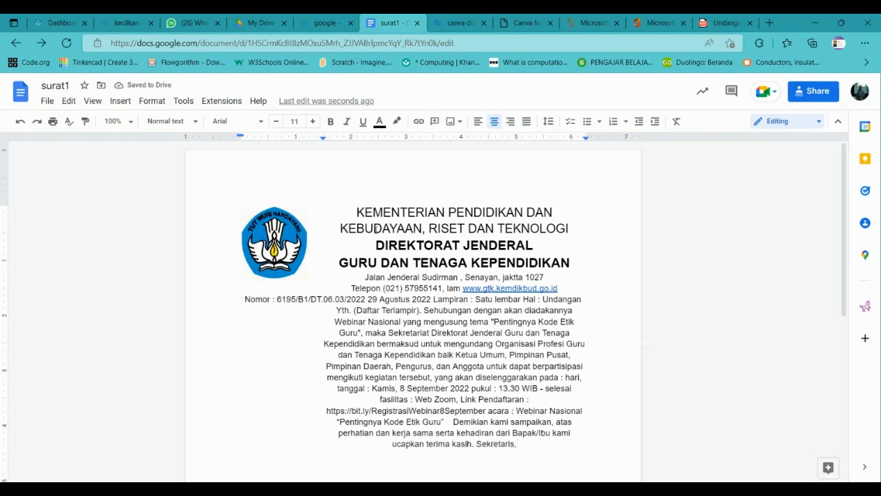
key(ctrl+z)
click(459, 249)
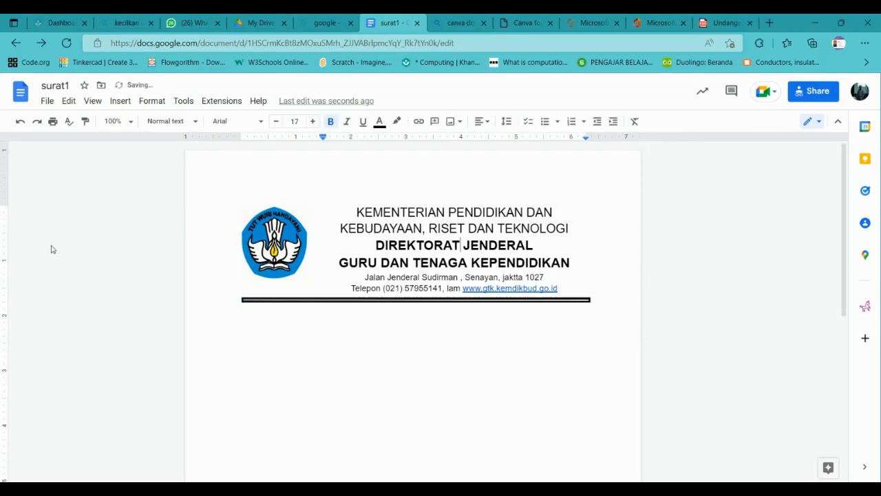
click(254, 301)
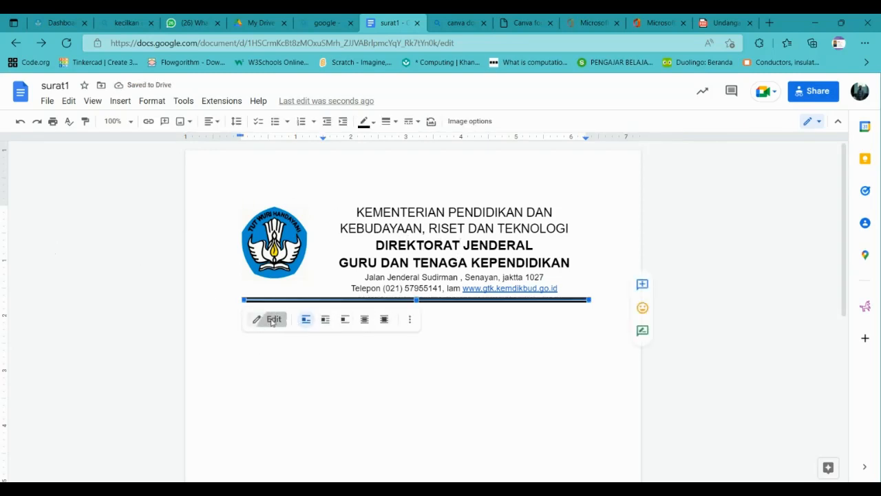
click(265, 319)
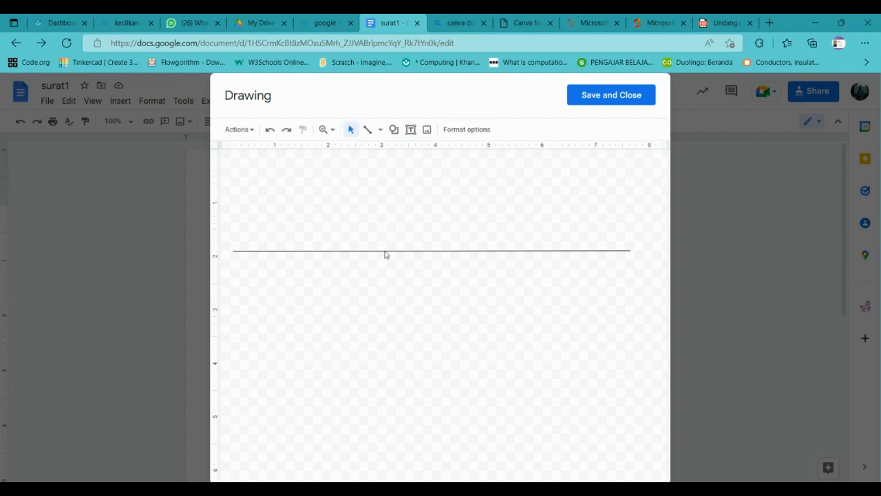
click(386, 252)
click(417, 230)
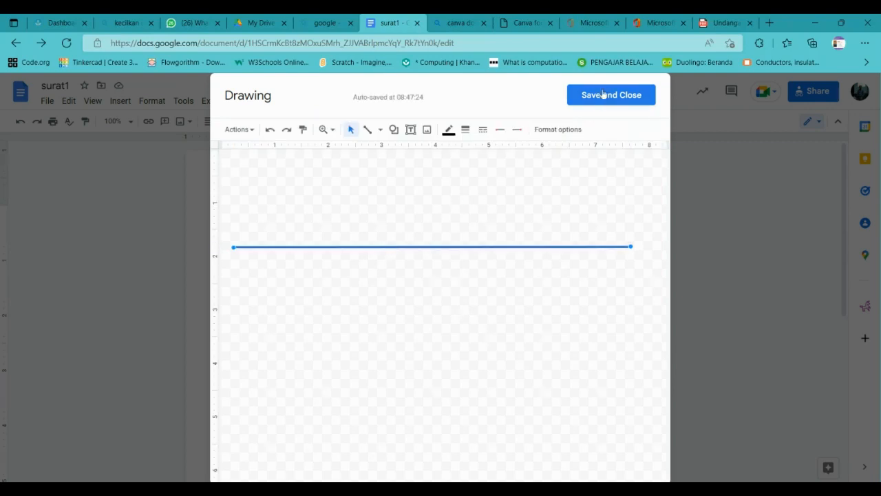
click(603, 94)
Add a blank line below Telepon and paste the invitation body under the rule at the margin.
click(589, 284)
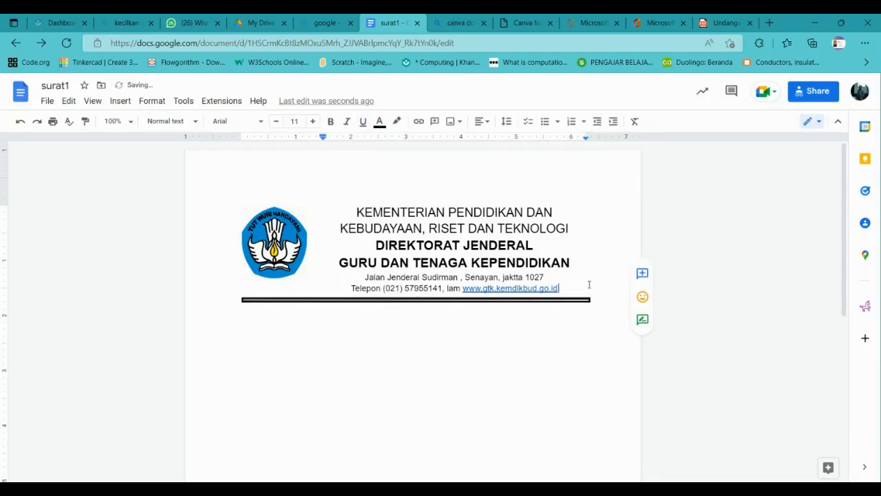
key(Return)
key(Return)
key(Return)
key(Return)
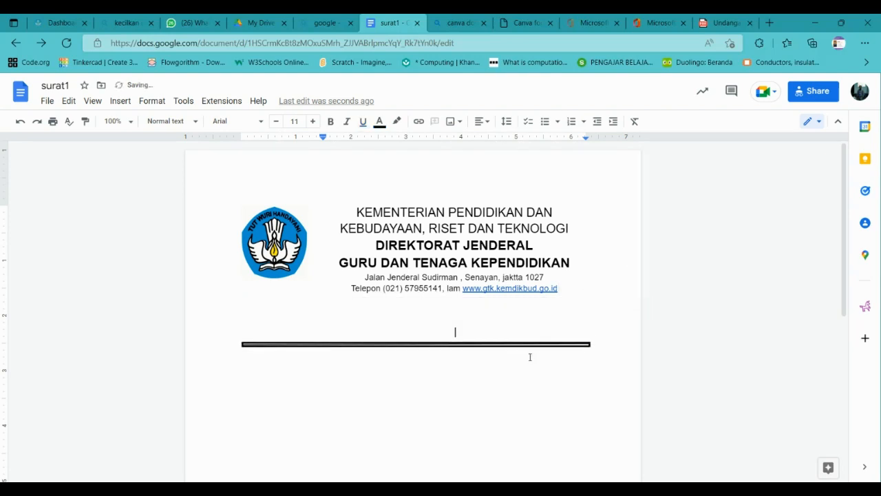
click(525, 343)
drag(525, 343, 517, 292)
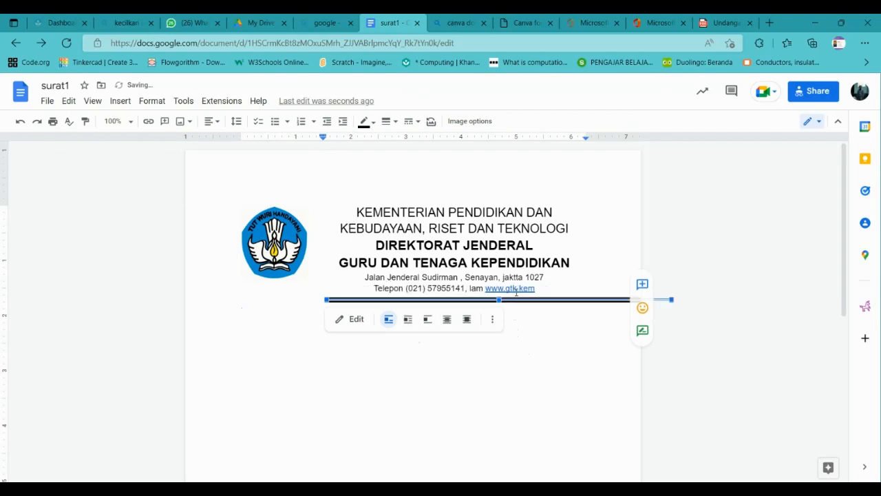
key(ctrl+z)
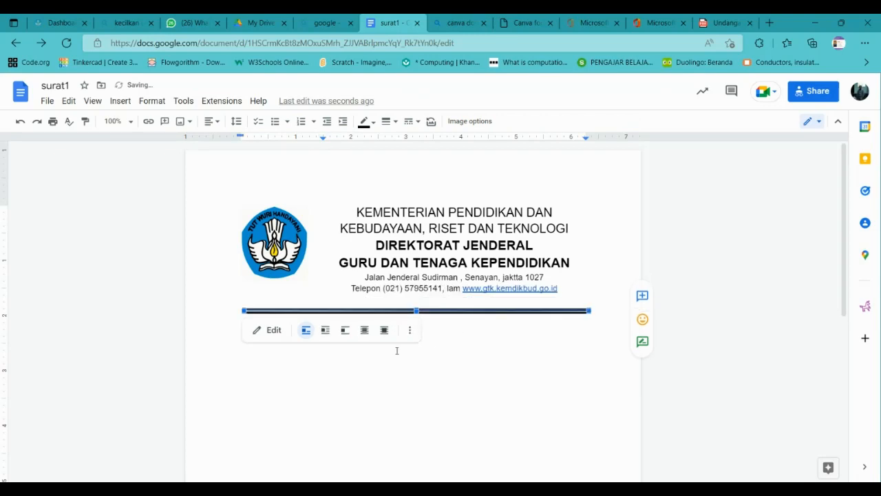
click(321, 390)
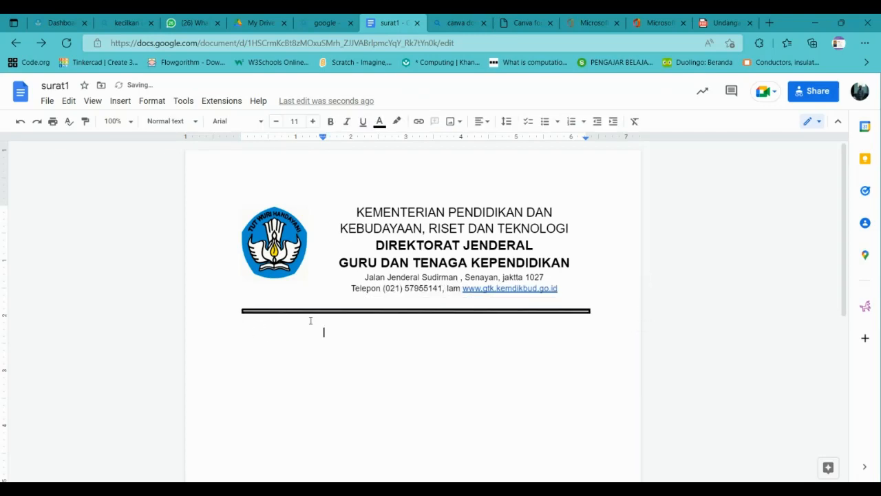
key(BackSpace)
key(ctrl+v)
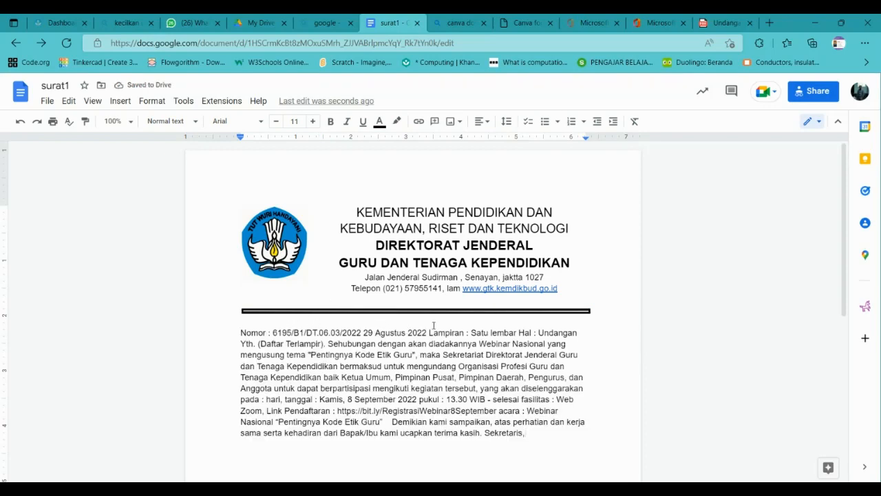
Insert line breaks before Lampiran, Hal and Sehubungan in the pasted letter text.
click(429, 332)
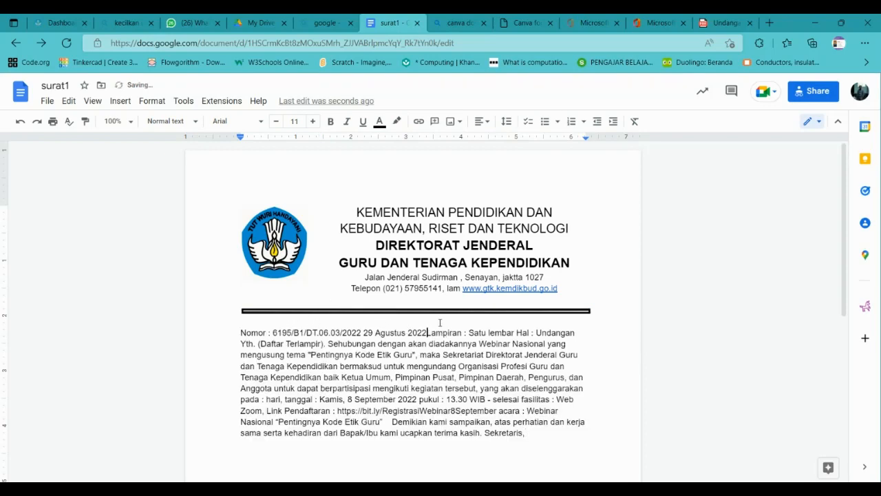
key(Return)
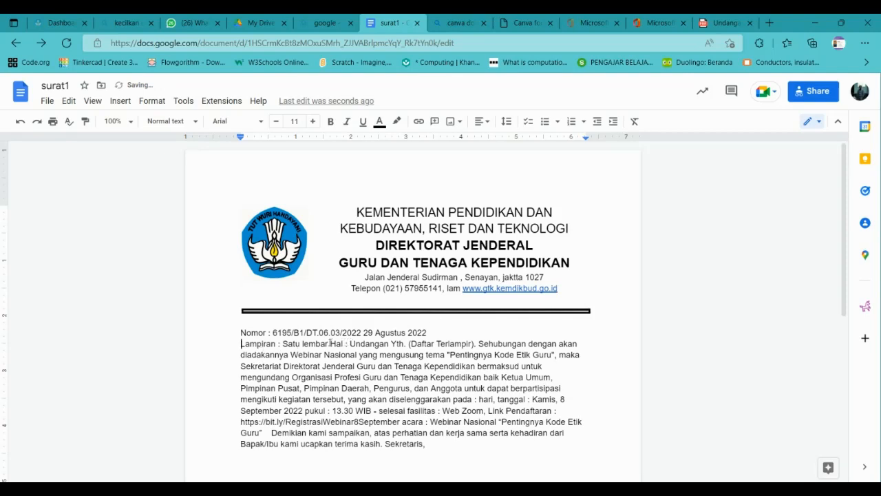
click(331, 343)
key(Return)
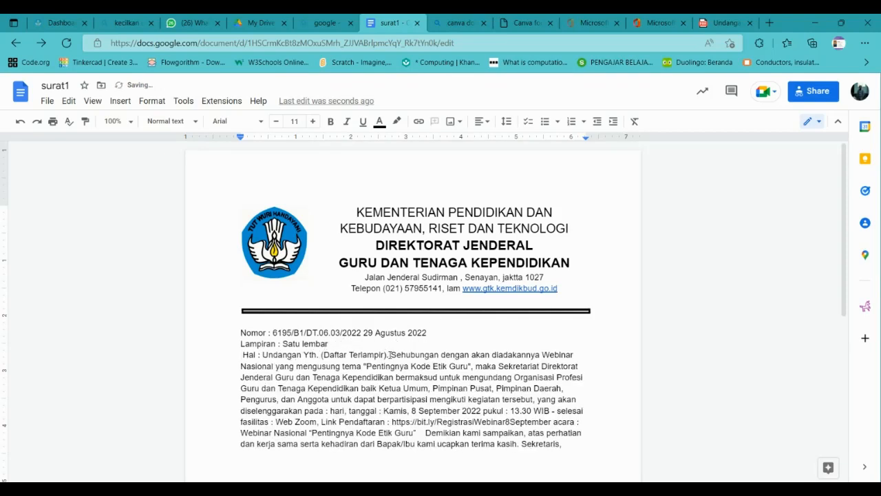
click(390, 355)
key(Return)
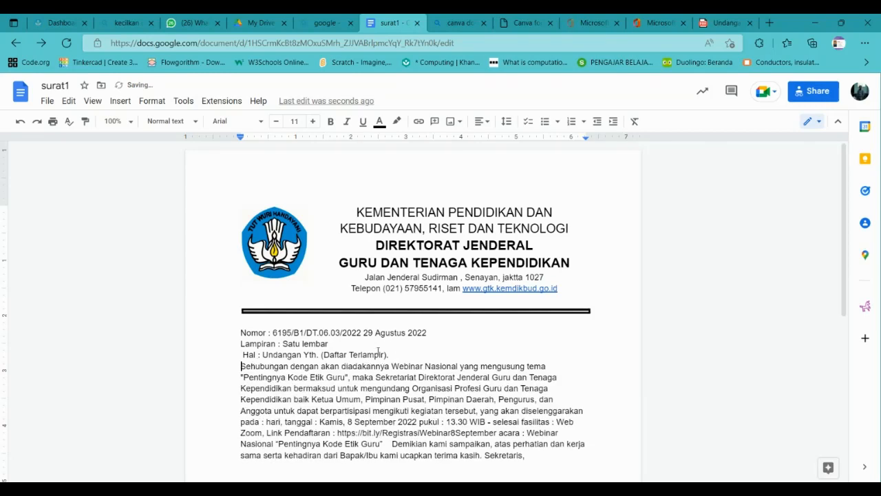
click(244, 352)
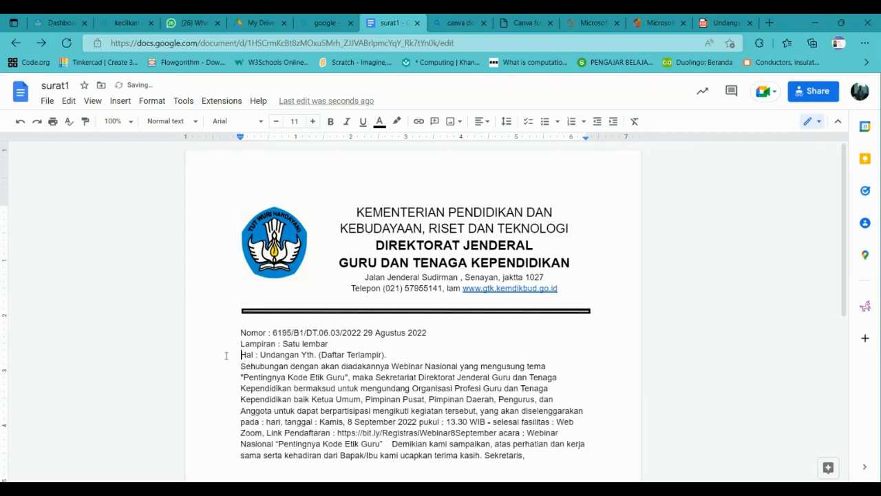
Open the 'latihan' letter from My Drive and scroll through its layout.
click(268, 23)
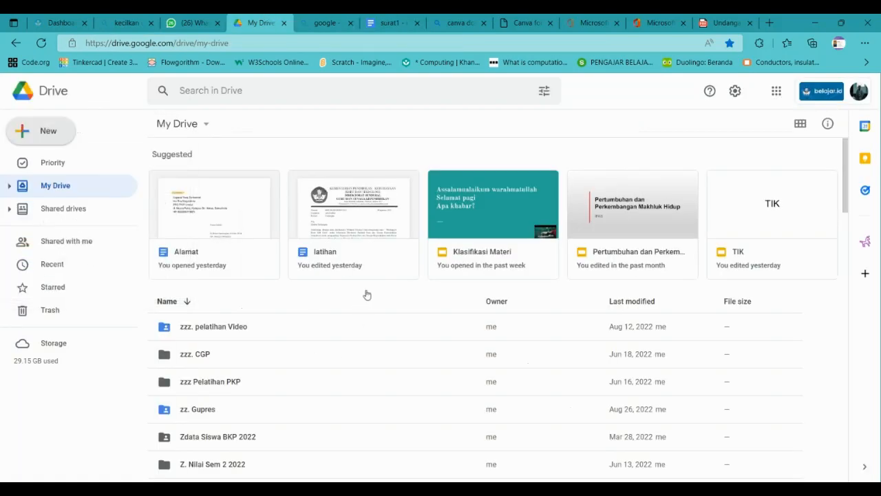
double_click(350, 226)
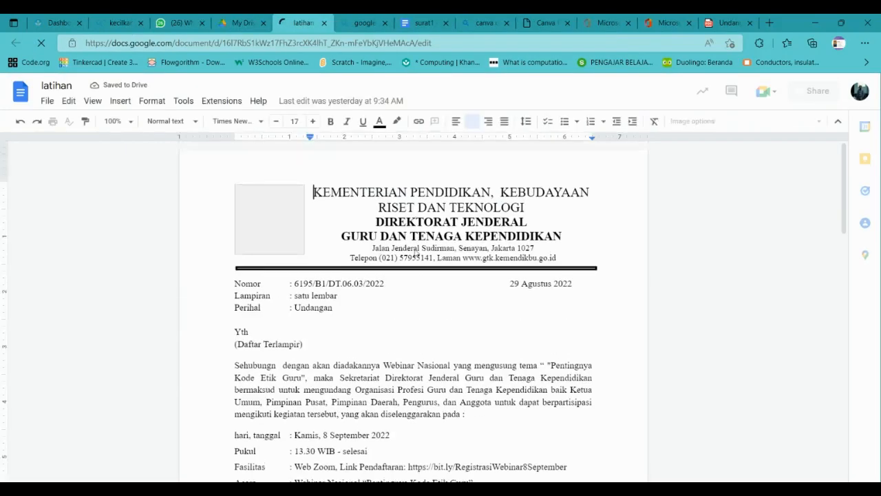
click(456, 387)
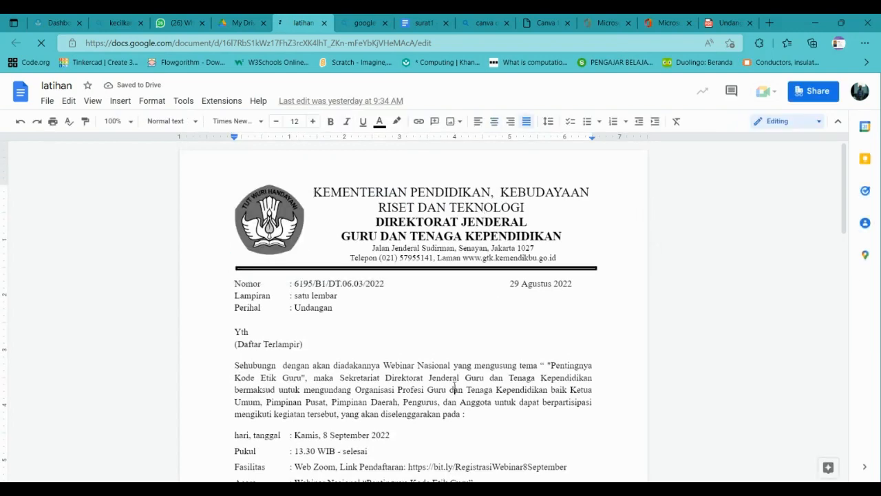
scroll(454, 382, down, 10)
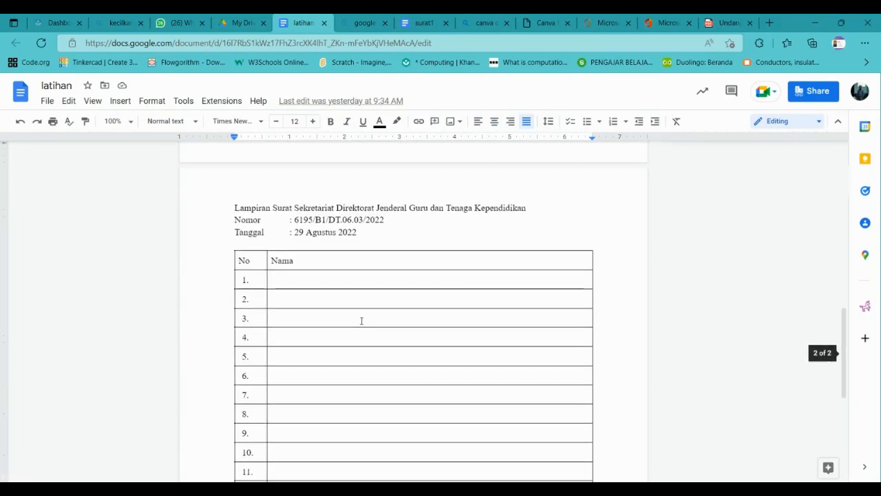
scroll(362, 319, up, 5)
scroll(344, 252, up, 2)
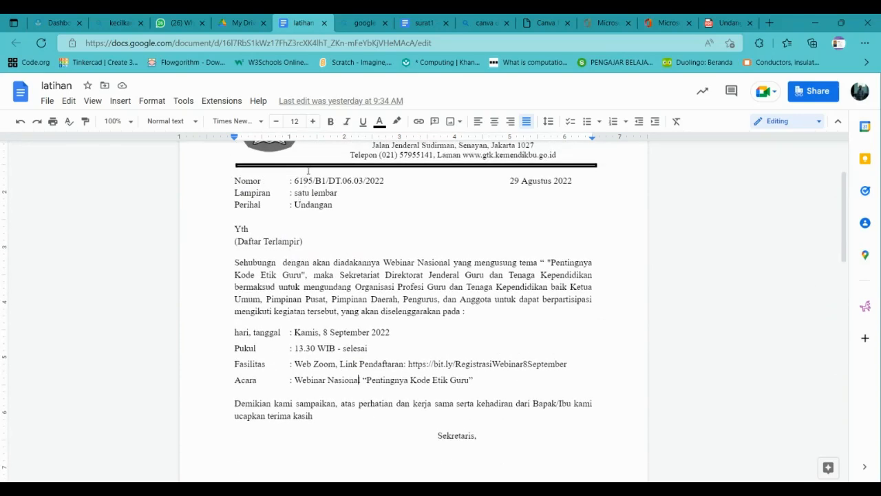
Delete the blank line before Yth and reposition the date with tab stops.
click(255, 218)
key(BackSpace)
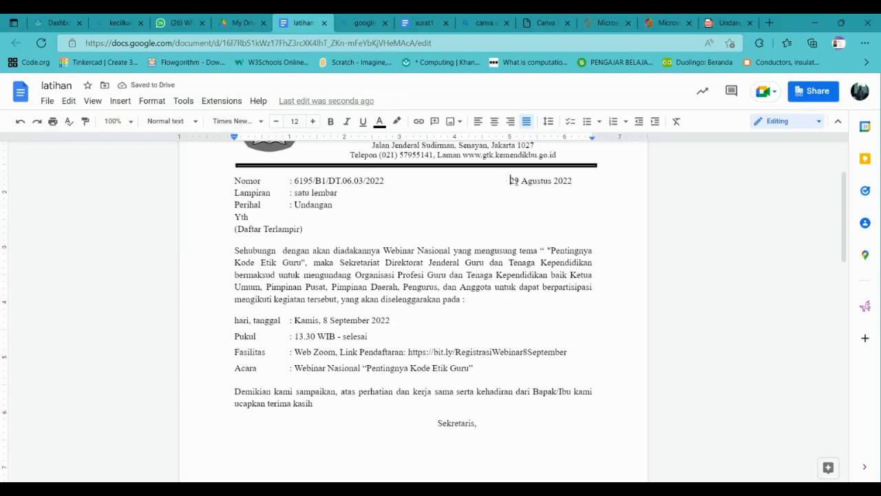
key(BackSpace)
key(BackSpace)
key(BackSpace)
key(BackSpace)
key(BackSpace)
key(BackSpace)
key(BackSpace)
key(BackSpace)
key(BackSpace)
key(BackSpace)
key(BackSpace)
key(BackSpace)
key(BackSpace)
key(BackSpace)
key(BackSpace)
key(BackSpace)
key(BackSpace)
key(BackSpace)
key(BackSpace)
key(BackSpace)
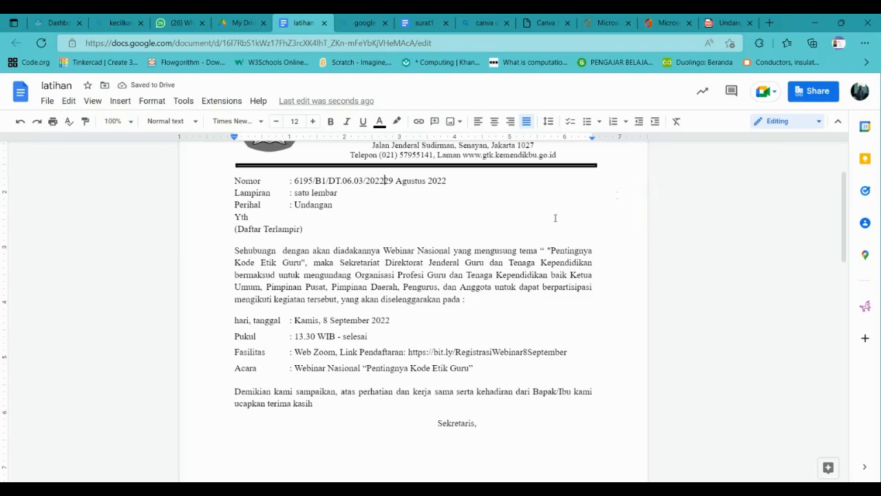
key(Tab)
key(Tab)
key(Tab)
key(Tab)
key(Tab)
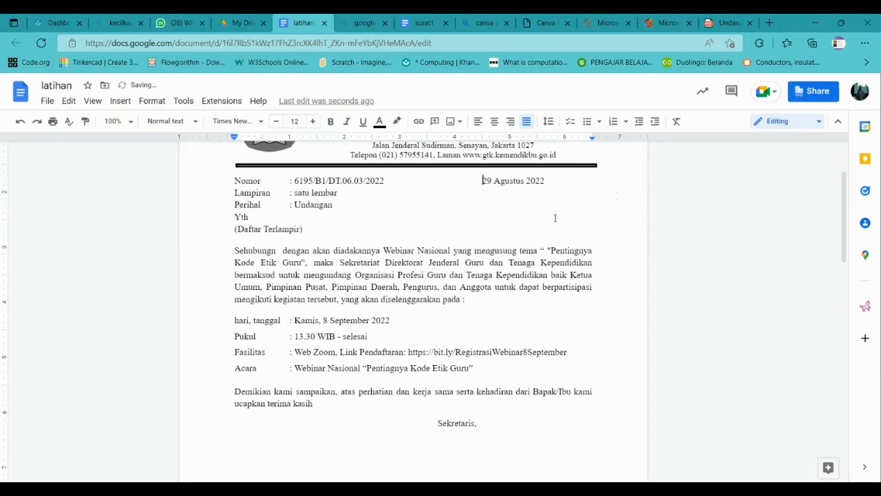
key(Tab)
key(BackSpace)
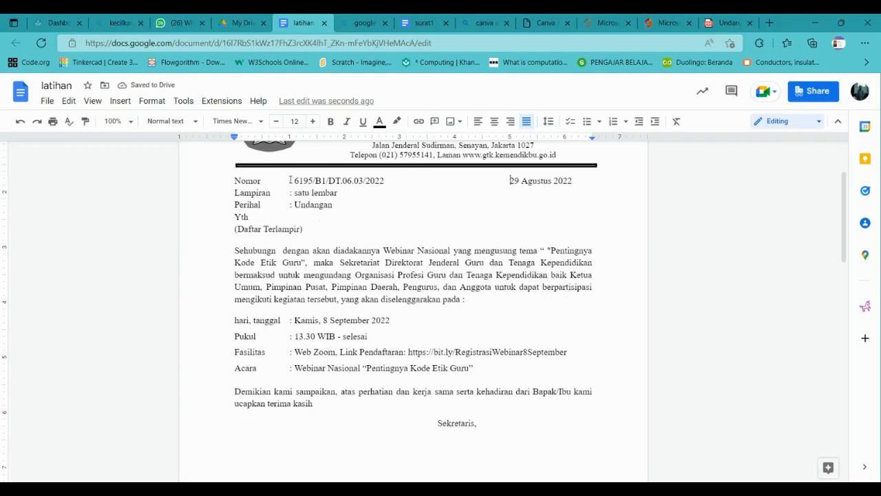
Align the Nomor, Lampiran and Perihal colons with tabs so Perihal reads ': Undangan'.
key(BackSpace)
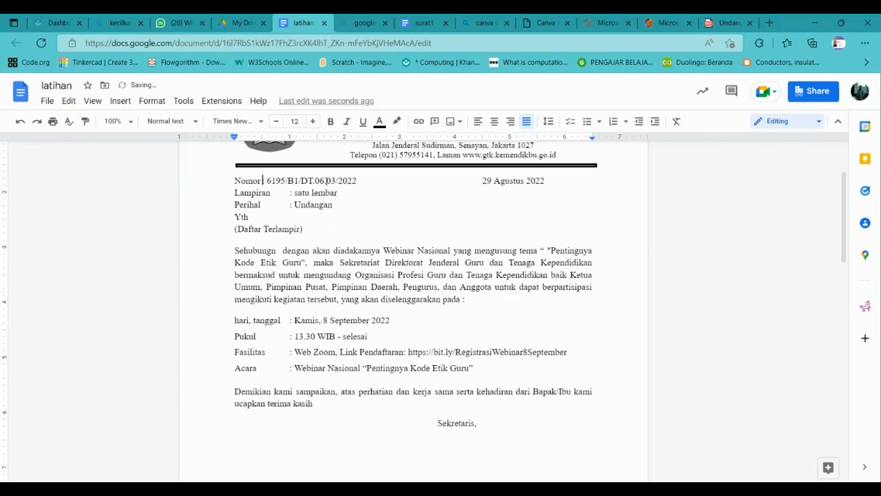
key(Delete)
key(Delete)
text(:)
click(289, 205)
key(BackSpace)
text(:)
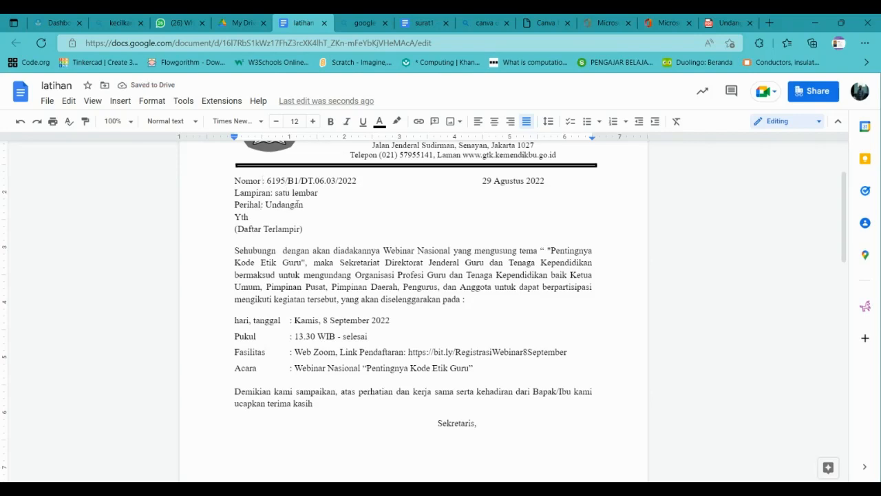
key(BackSpace)
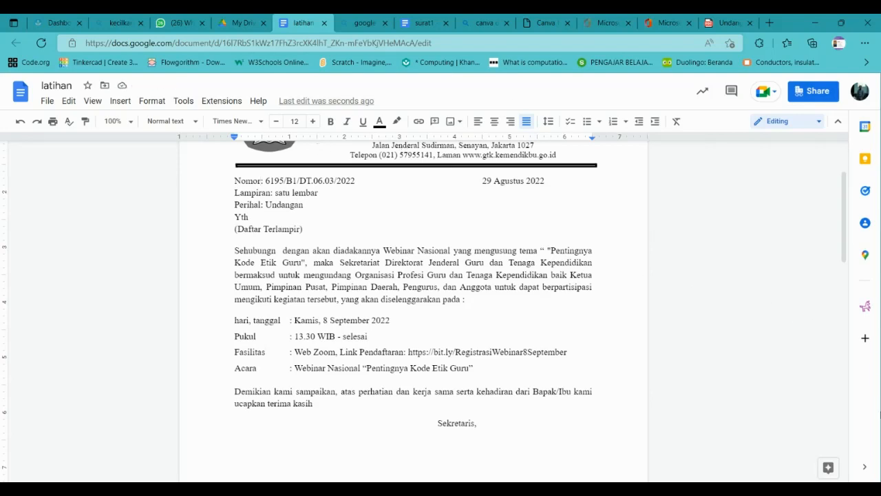
key(Tab)
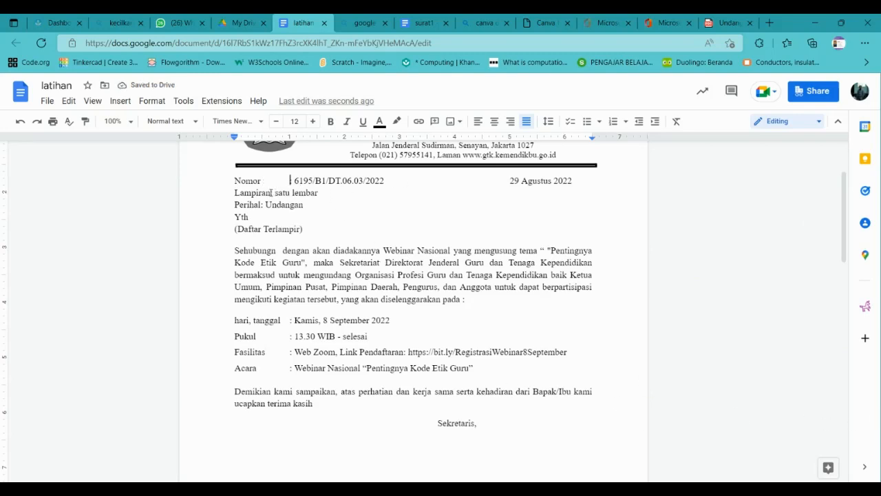
key(Tab)
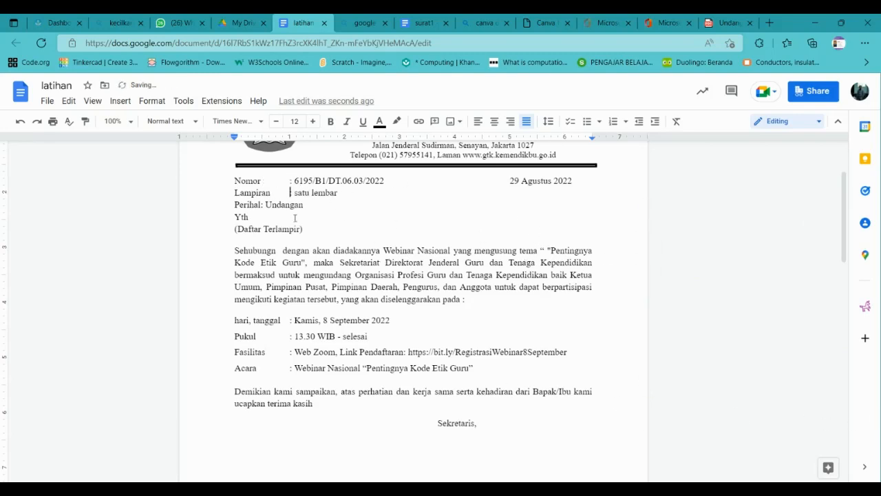
click(260, 204)
text(:)
key(Tab)
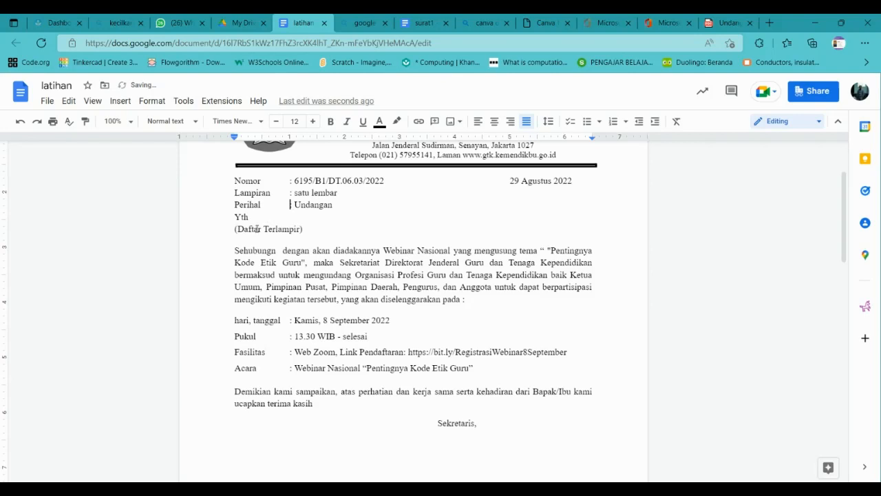
Open Custom spacing under Line & paragraph spacing, showing 1.15 line spacing.
click(245, 217)
drag(235, 217, 256, 218)
click(236, 215)
click(548, 123)
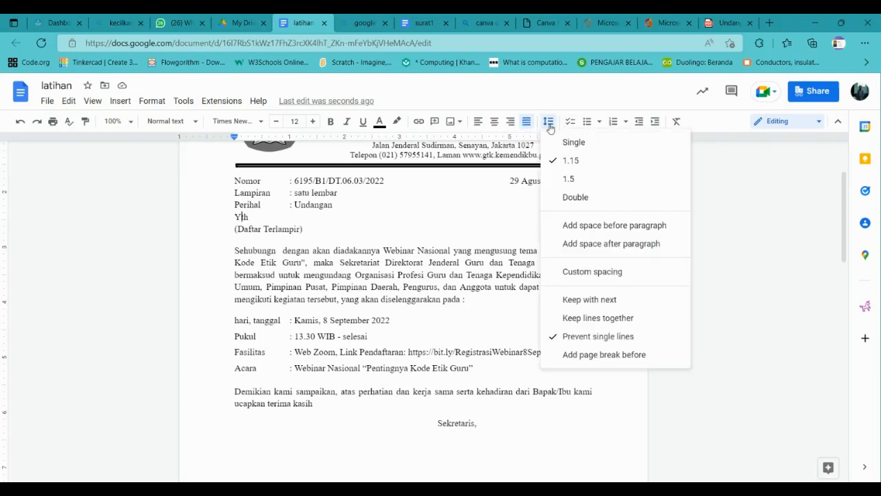
click(593, 273)
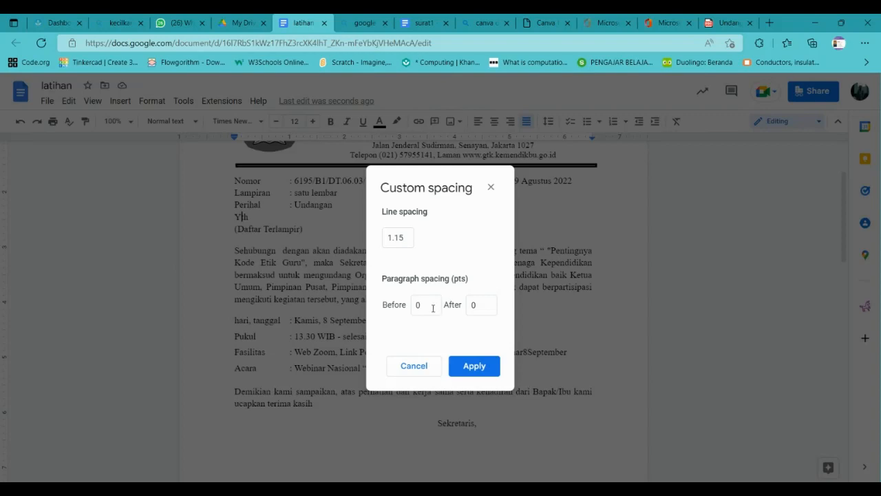
Set the paragraph's space before to 12 pt and correct 'Sehubungn' to 'Sehubungan'.
click(422, 309)
text(12)
click(486, 372)
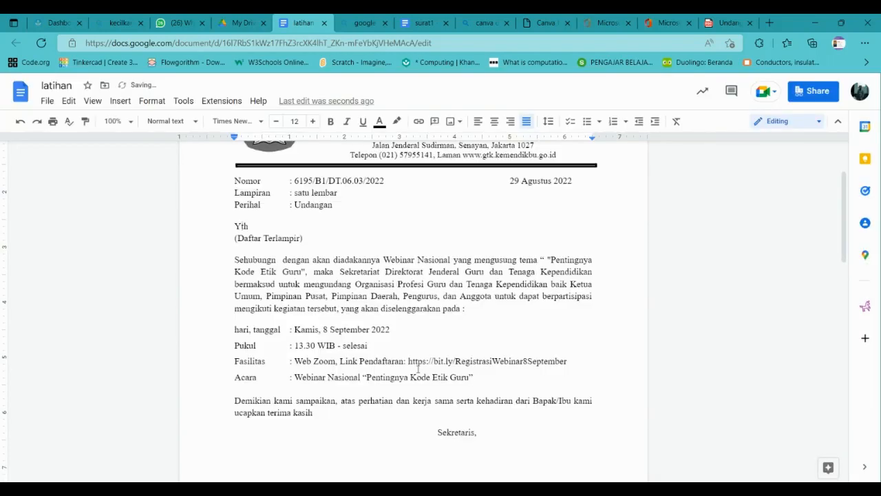
click(247, 260)
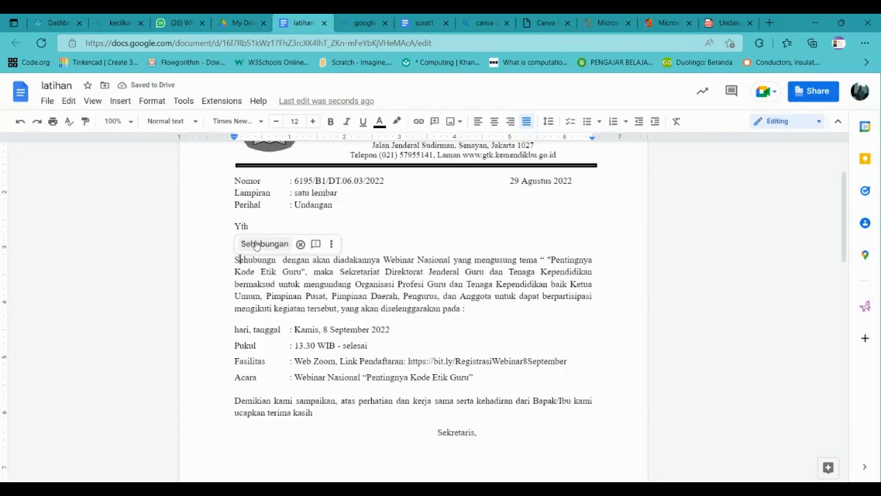
click(267, 244)
Review the custom spacing of the (Daftar Terlampir) line, keeping its values.
click(317, 237)
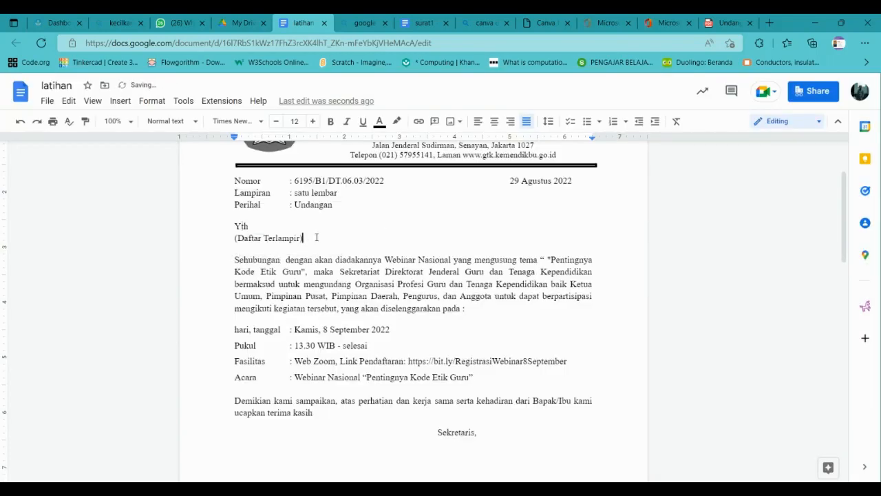
click(245, 238)
click(547, 122)
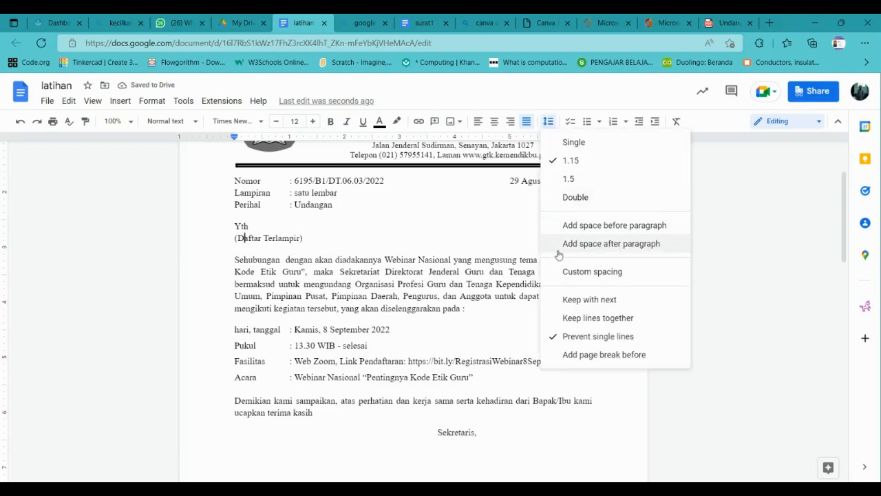
click(564, 271)
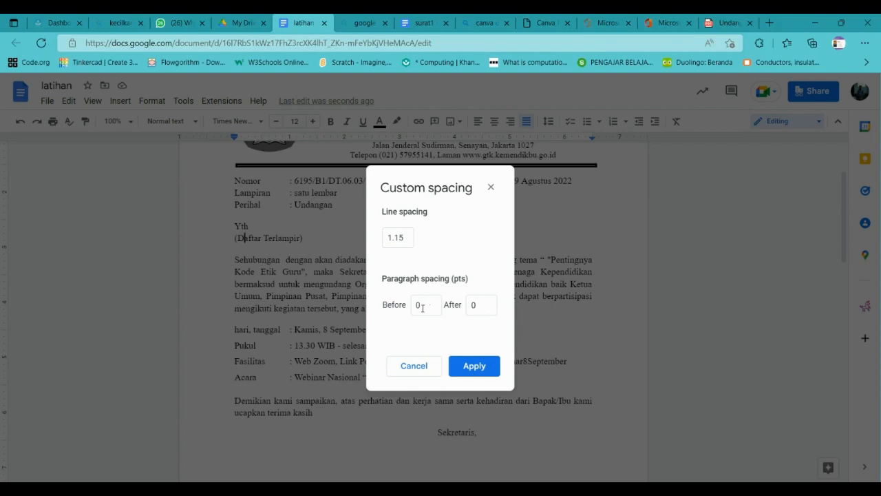
click(458, 363)
Check the Sehubungan paragraph's spacing, removing then restoring its space before.
click(239, 256)
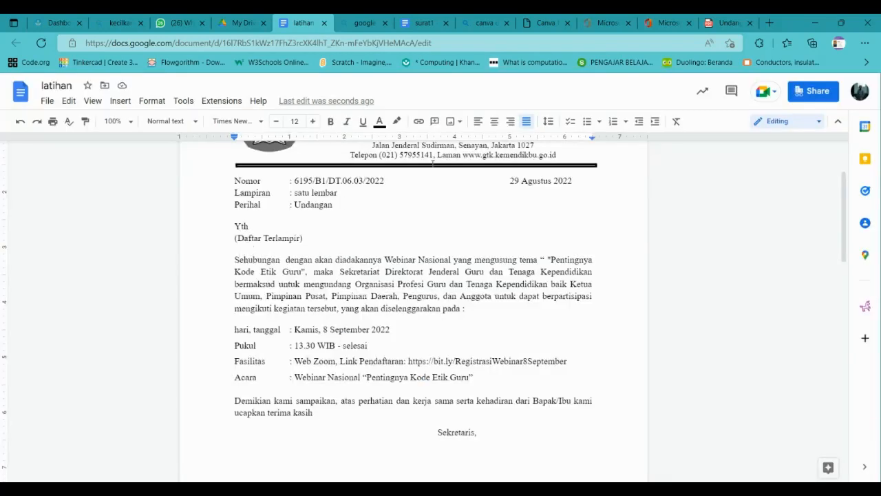
click(545, 120)
click(573, 274)
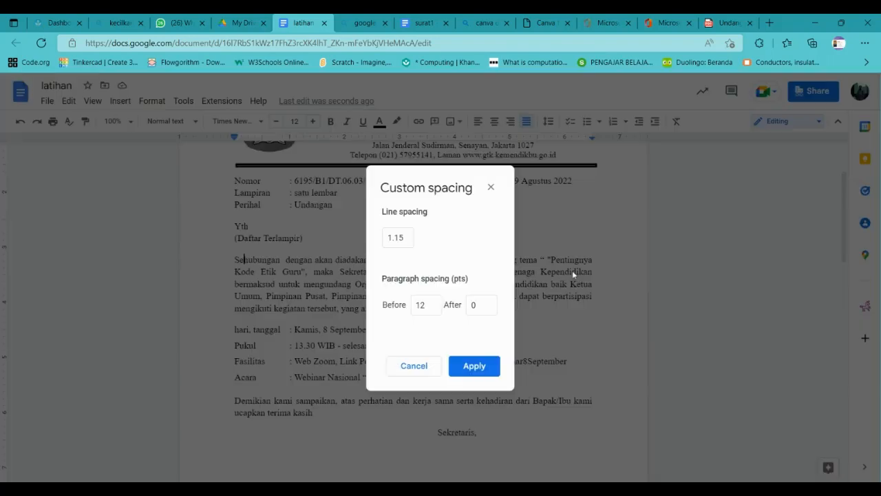
click(466, 366)
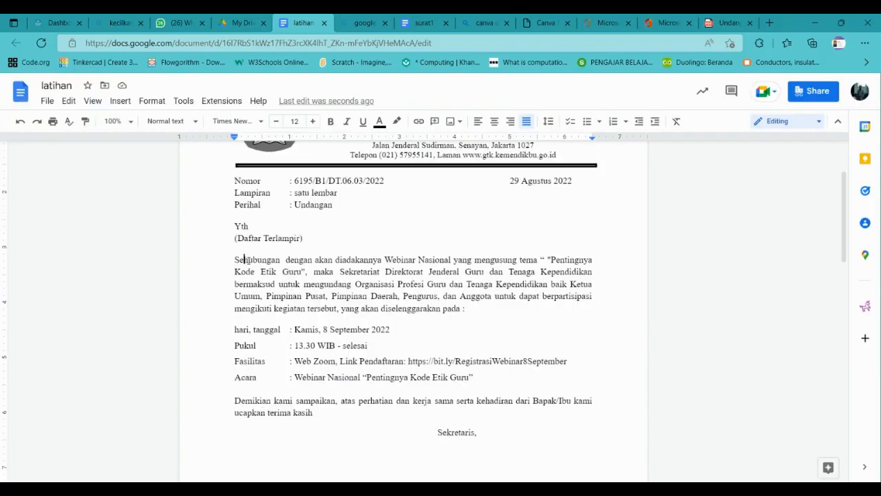
click(548, 120)
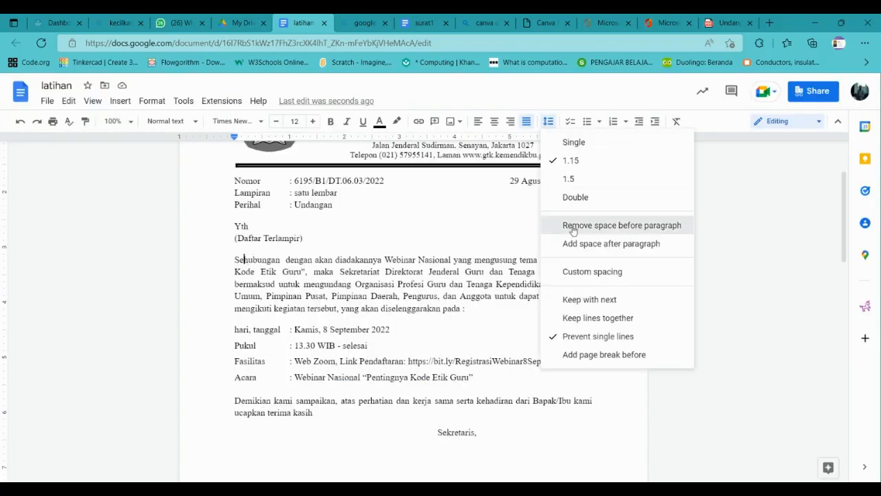
click(573, 226)
click(547, 120)
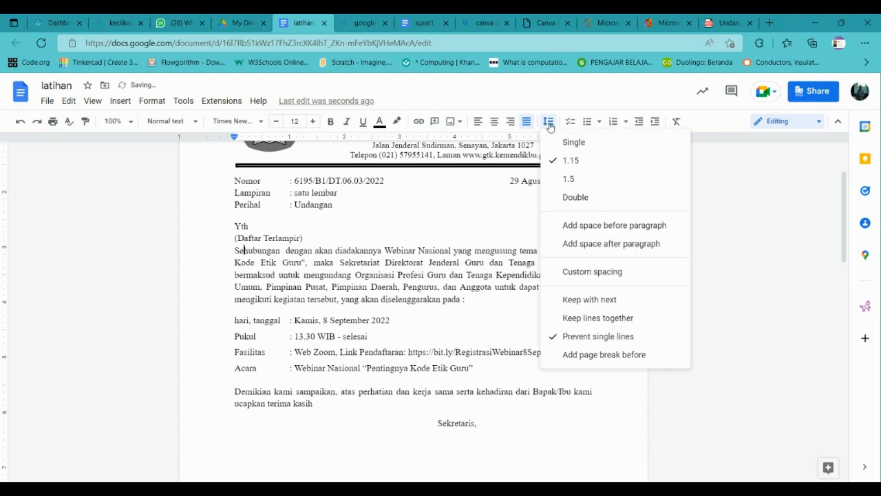
click(582, 223)
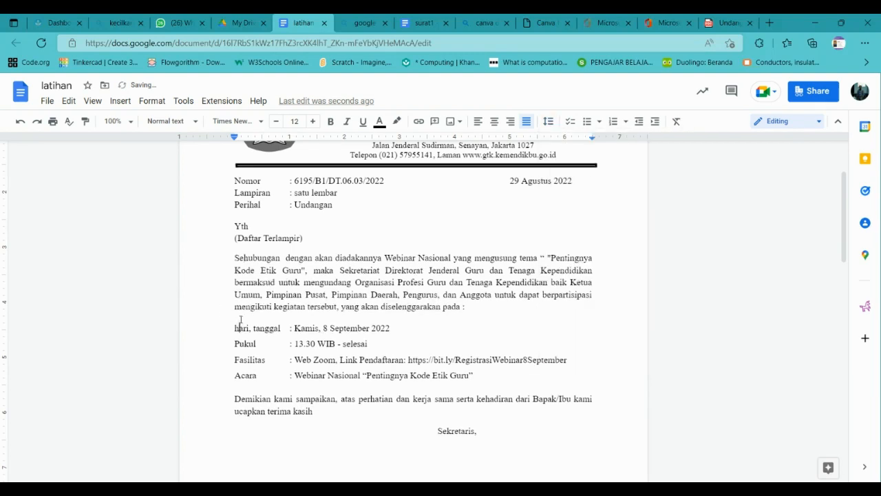
click(525, 121)
Remove the indentation from the Sekretaris, signer's name and NIP lines.
scroll(249, 333, down, 2)
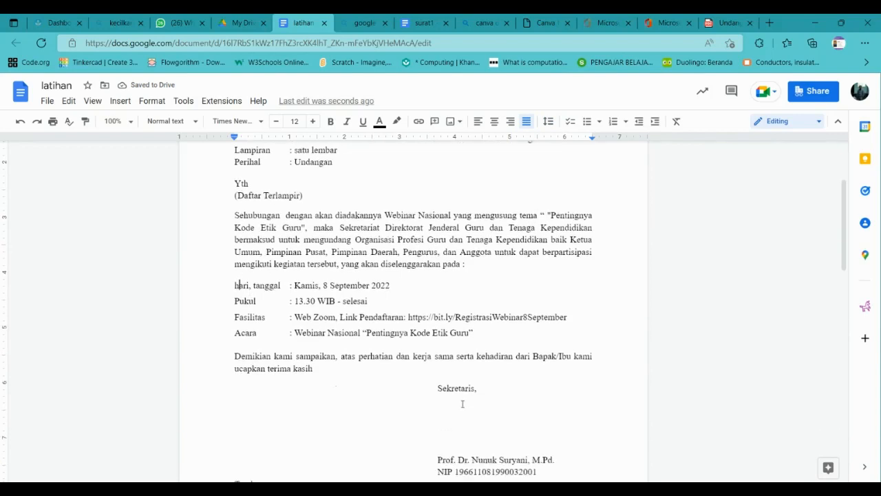
click(436, 276)
key(BackSpace)
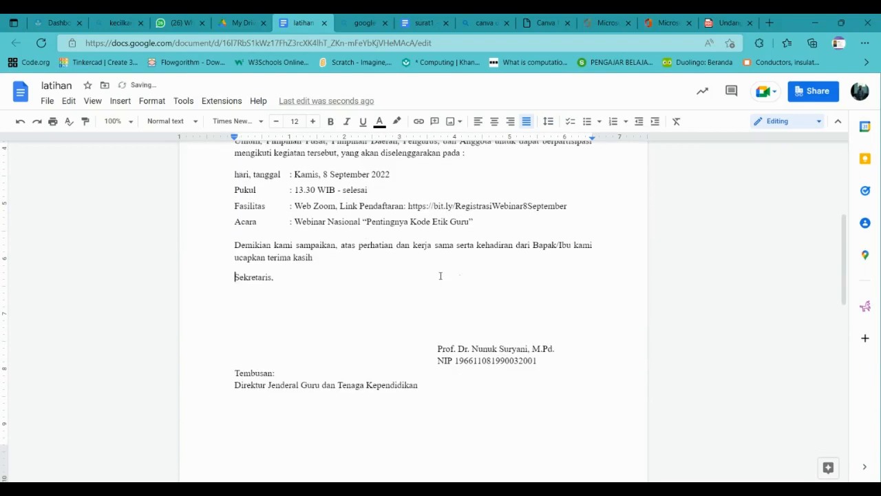
click(435, 349)
key(BackSpace)
click(436, 359)
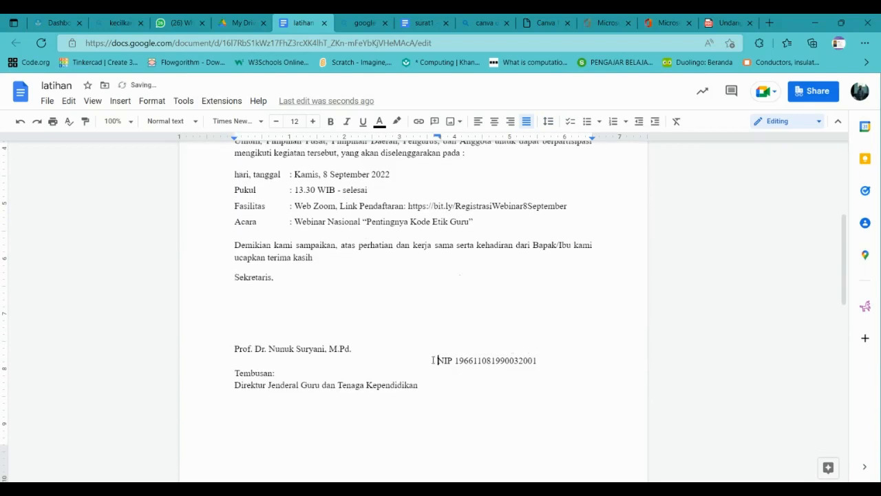
key(BackSpace)
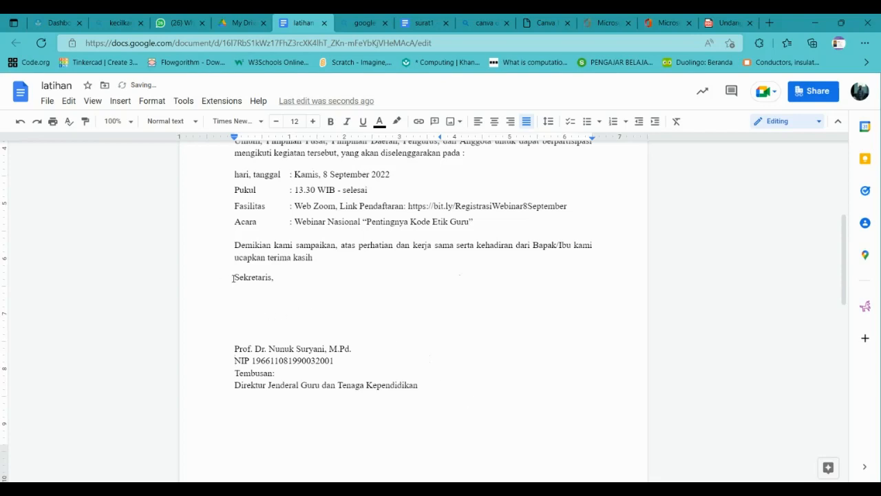
Indent the whole signature block to about 3.3 inches on the ruler.
drag(232, 277, 352, 361)
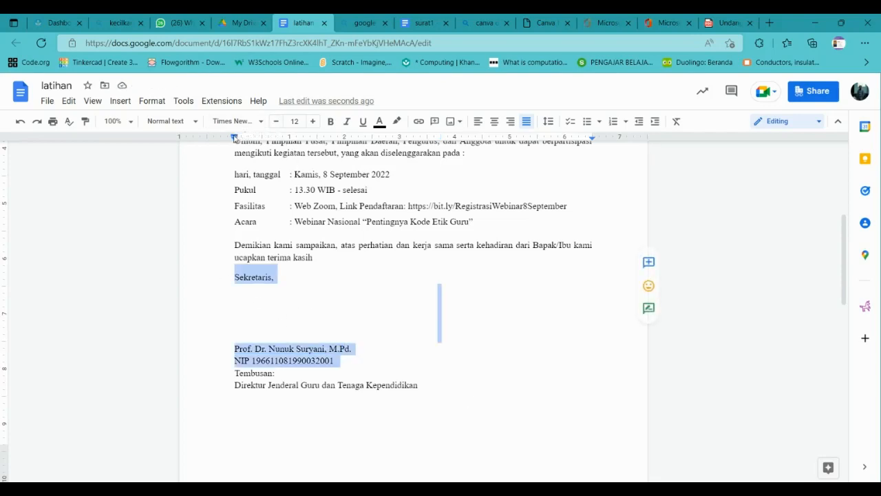
drag(234, 137, 468, 137)
click(422, 370)
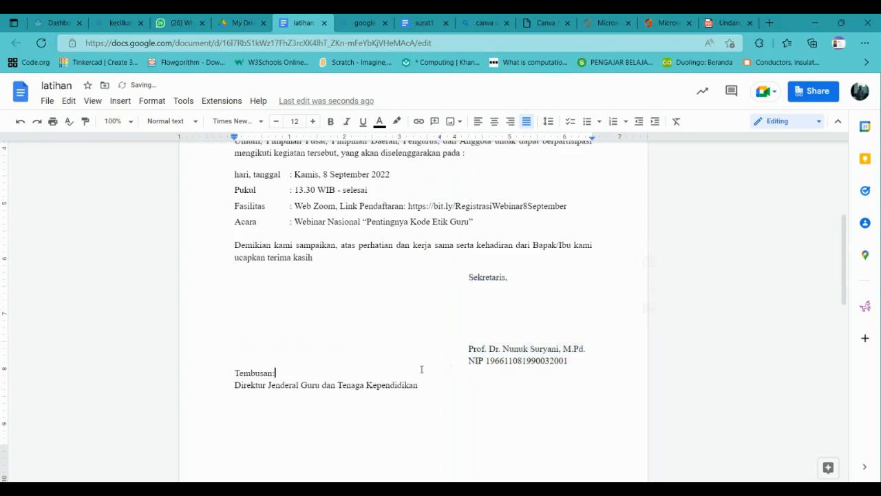
scroll(272, 304, up, 3)
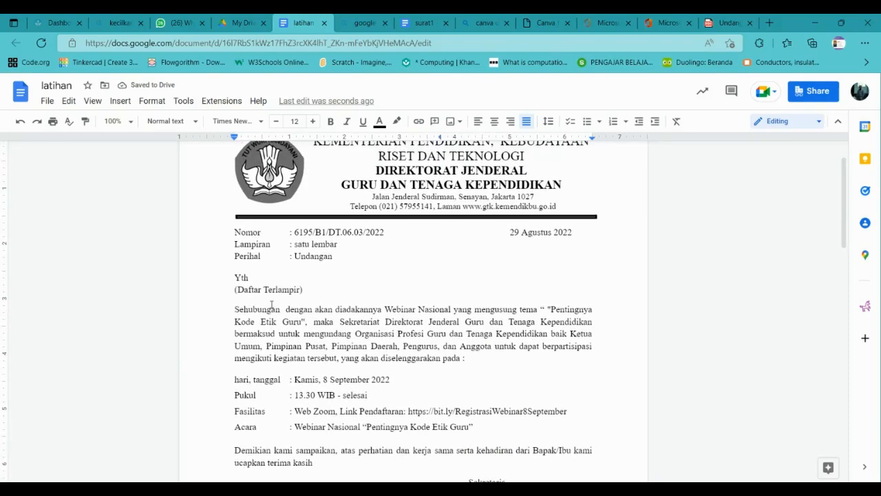
scroll(272, 304, down, 3)
scroll(271, 304, up, 4)
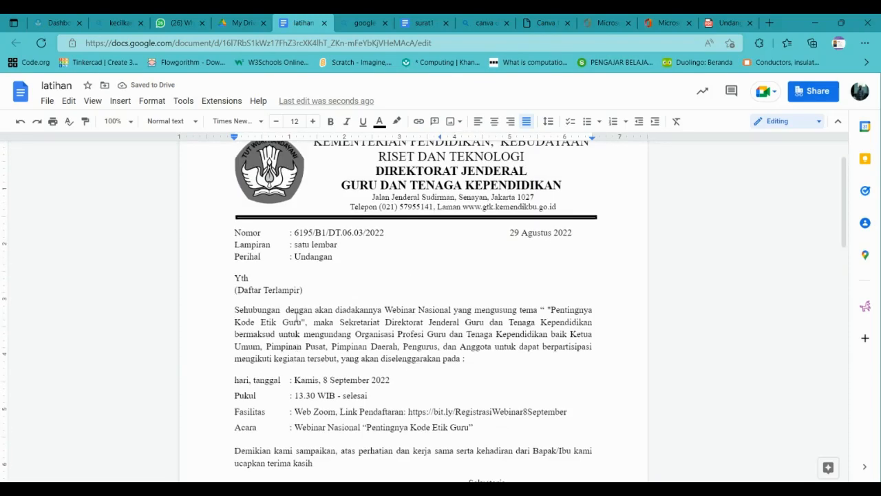
click(120, 101)
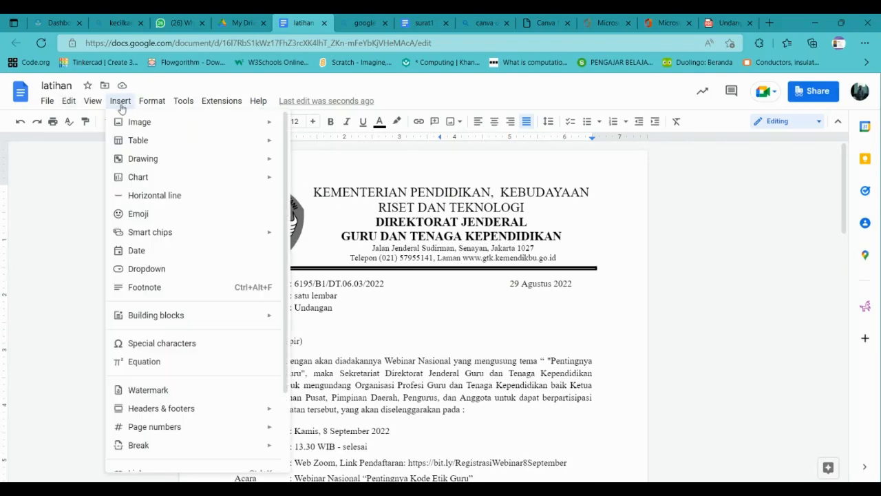
mouse_move(143, 100)
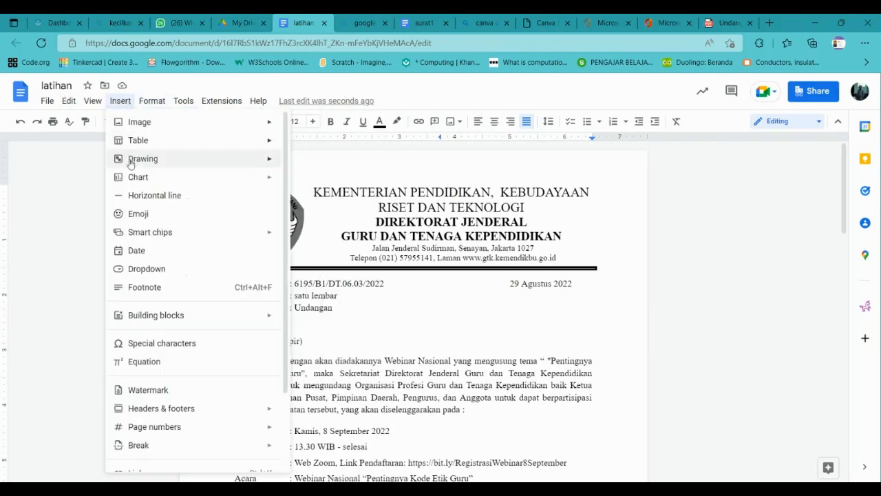
mouse_move(248, 238)
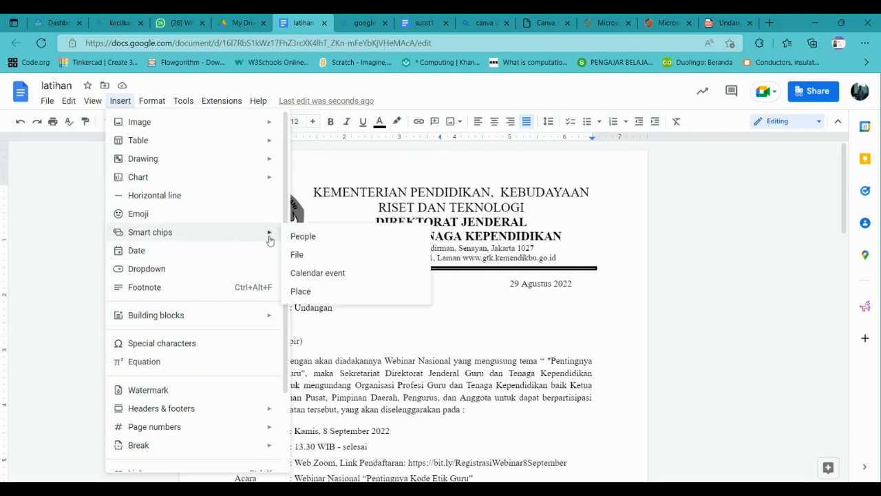
click(324, 244)
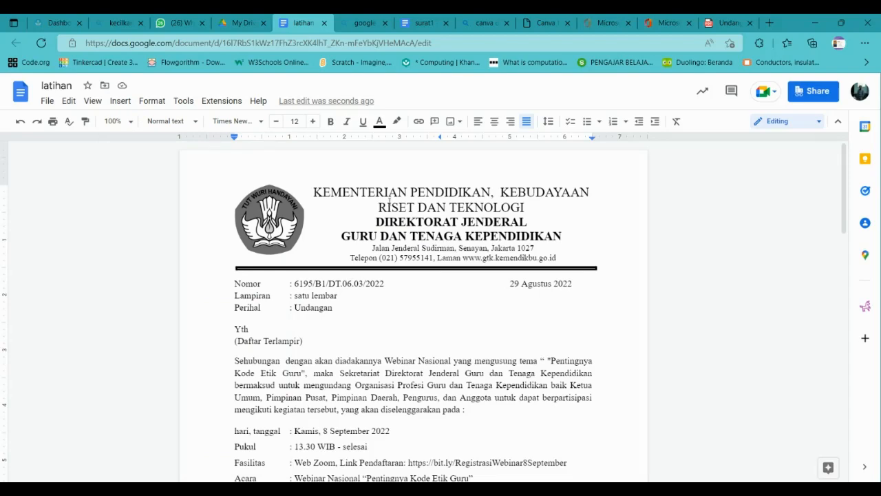
click(237, 23)
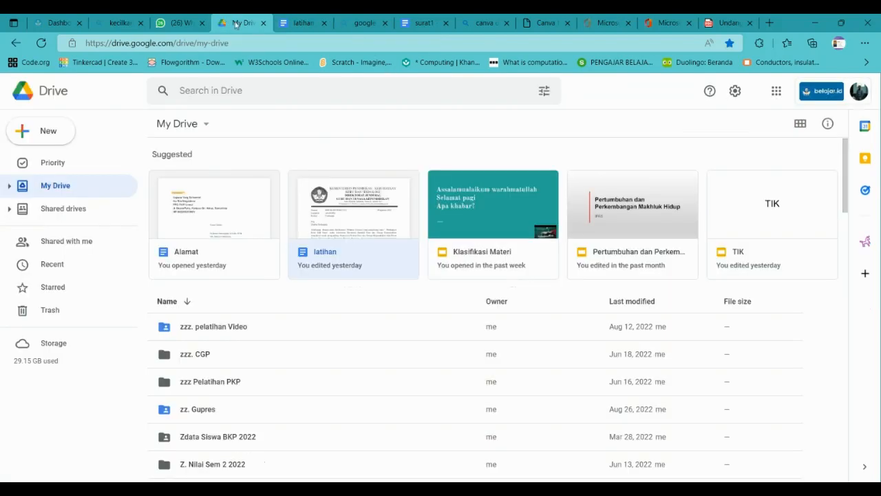
click(308, 15)
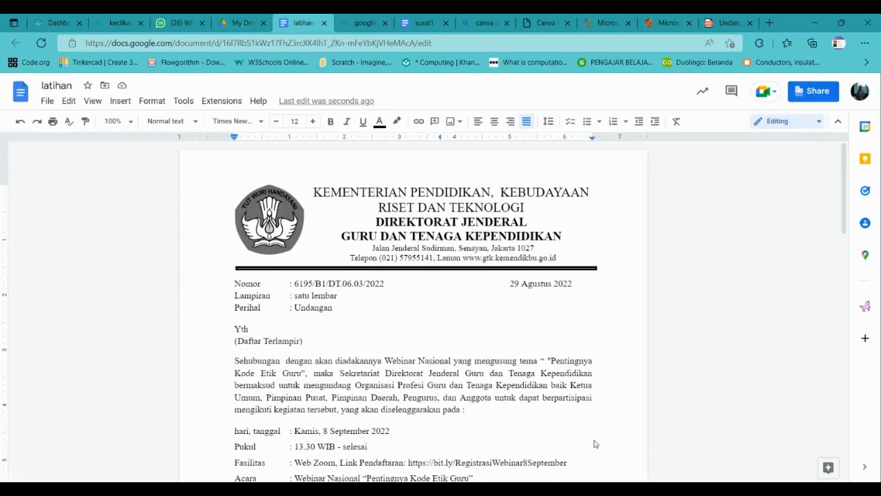
scroll(595, 444, down, 8)
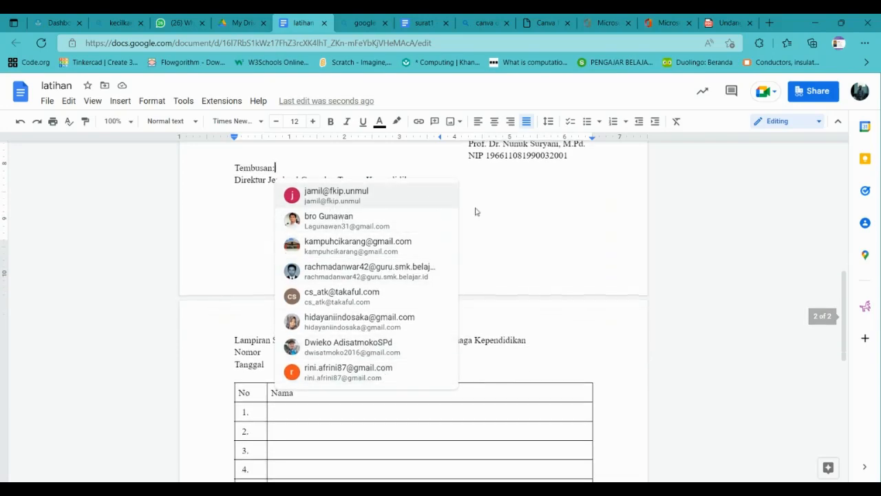
scroll(479, 271, down, 6)
scroll(454, 267, up, 3)
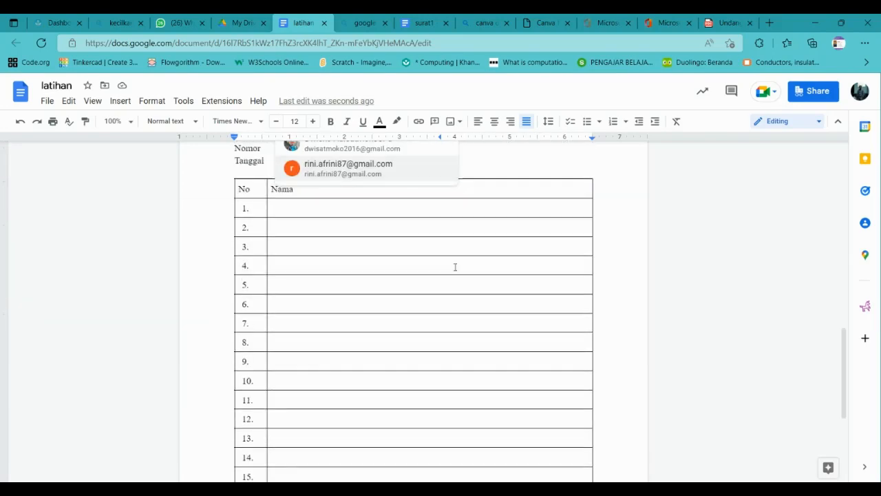
scroll(455, 266, up, 11)
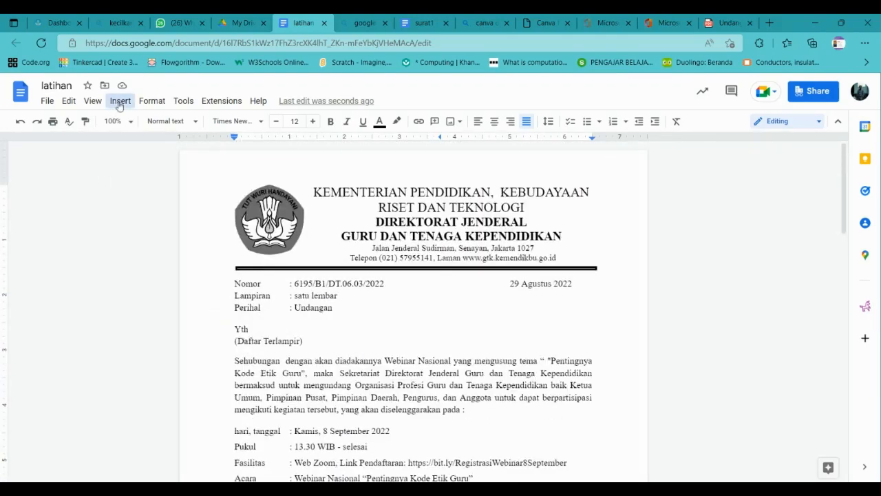
click(119, 101)
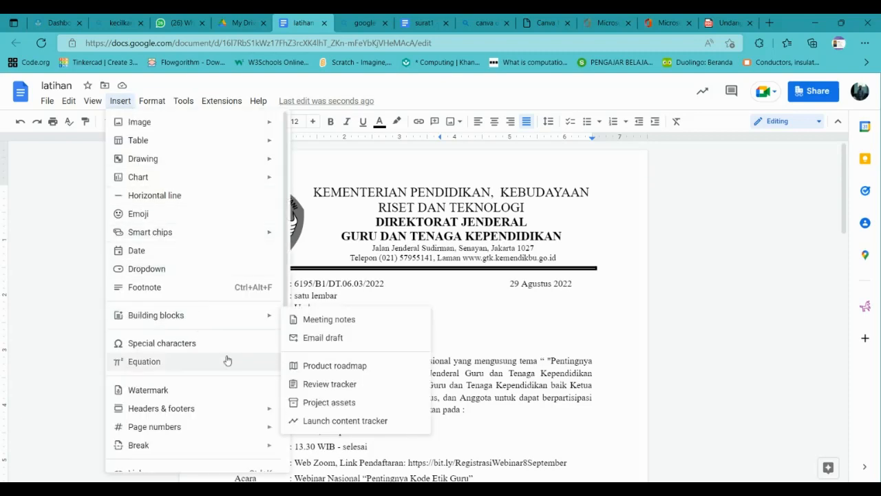
mouse_move(270, 431)
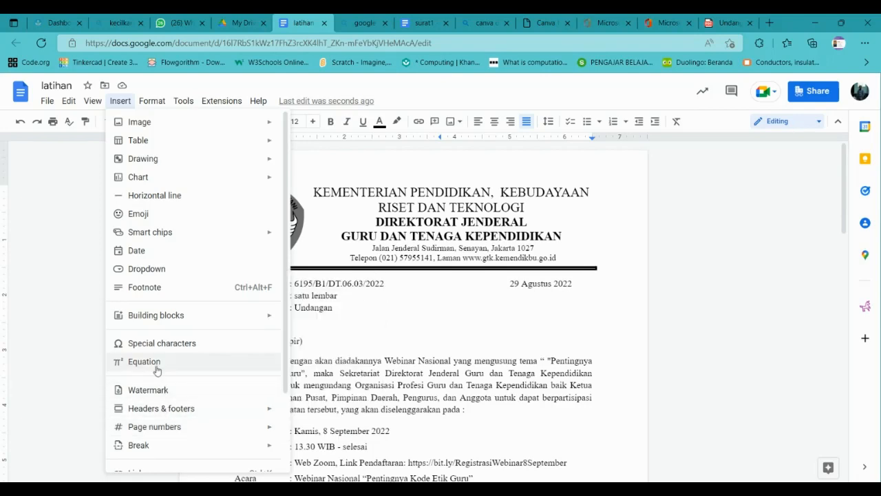
click(144, 361)
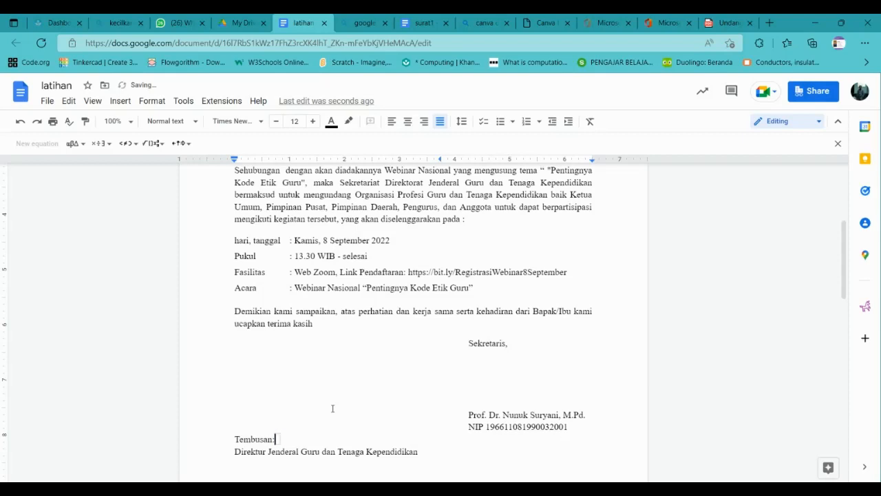
key(BackSpace)
scroll(351, 235, up, 4)
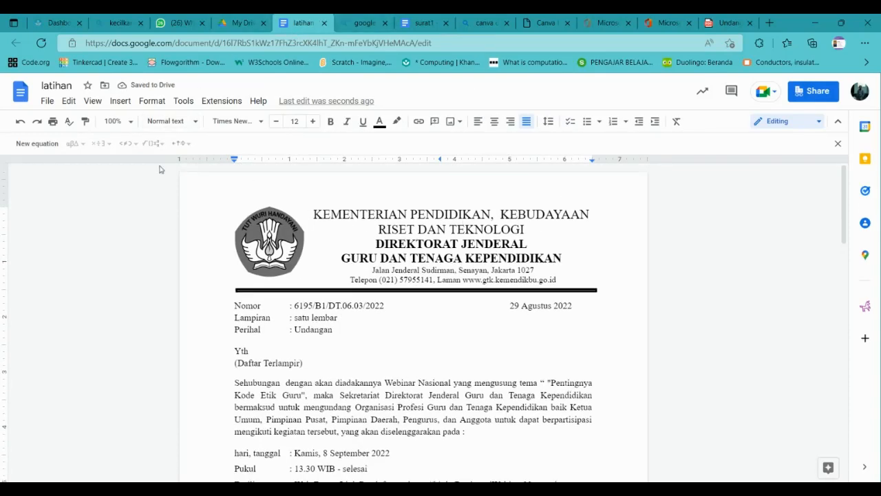
click(53, 108)
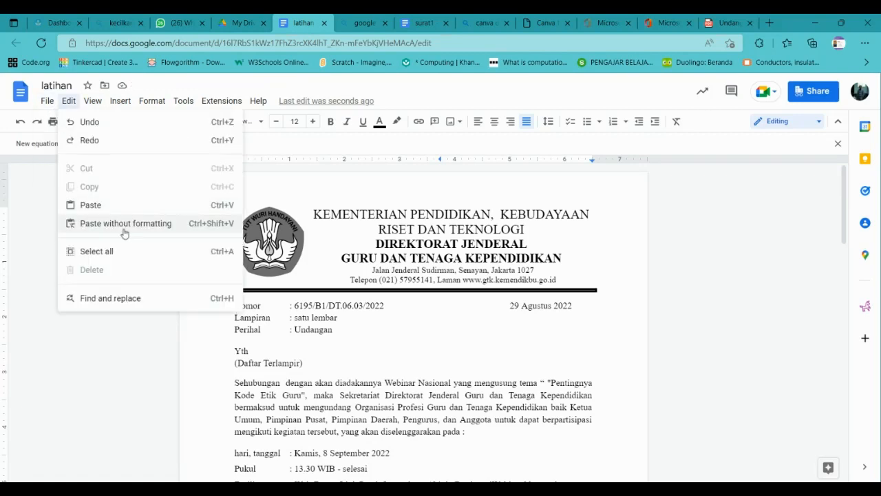
Download the letter as a Word file, then as a PDF Document (.pdf).
mouse_move(204, 223)
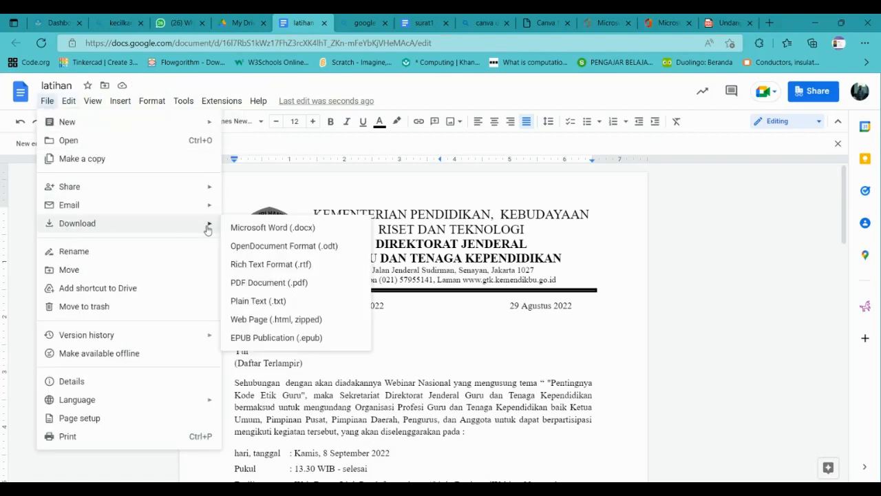
click(269, 227)
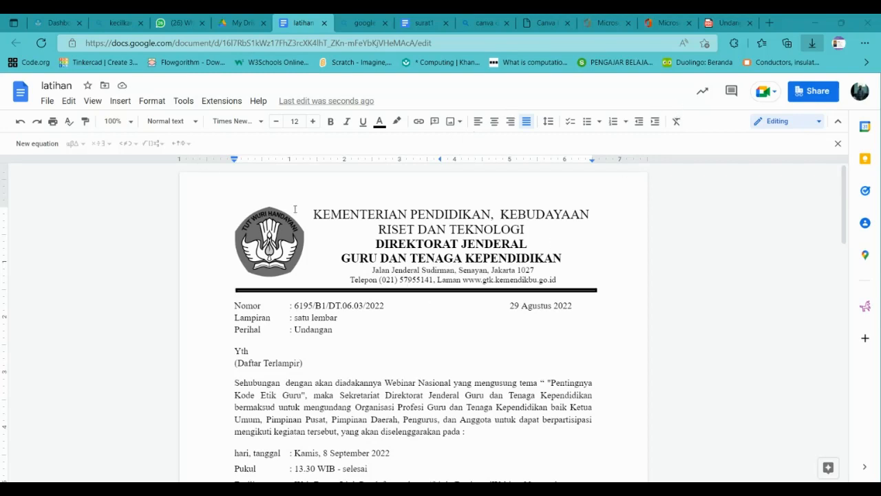
click(46, 101)
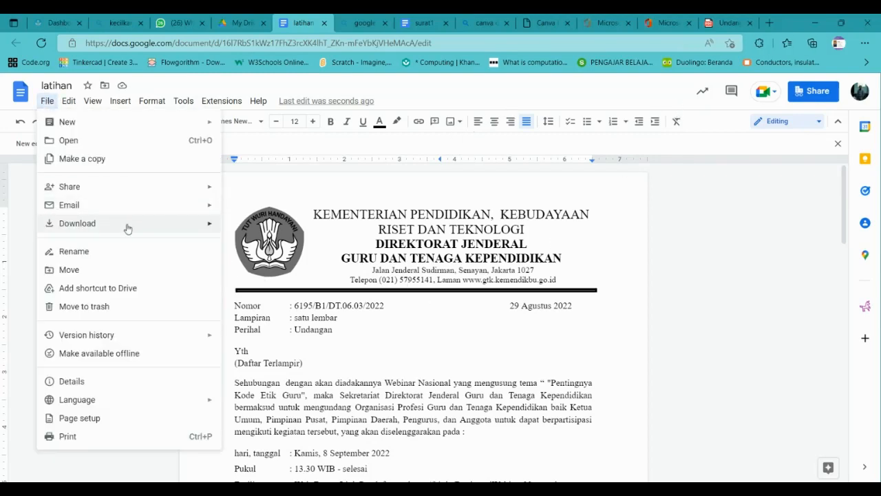
mouse_move(126, 223)
click(255, 282)
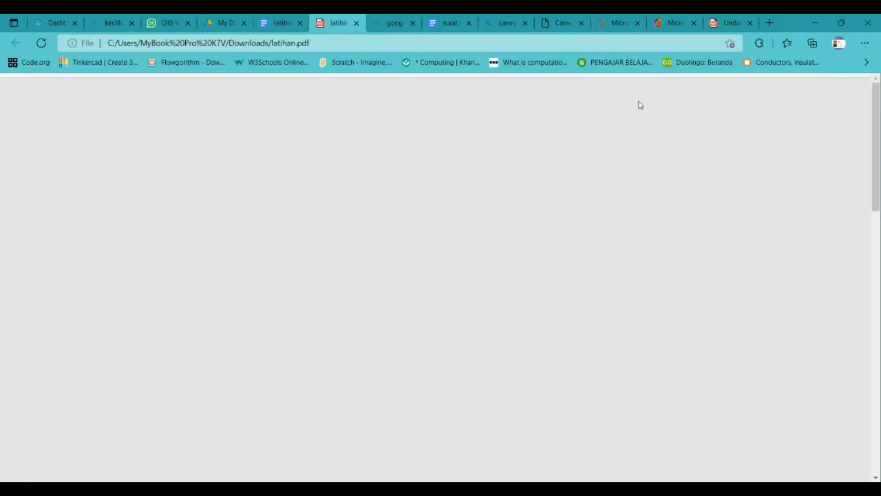
Scroll through both pages of latihan.pdf, then close the PDF tab.
scroll(404, 299, down, 15)
scroll(403, 301, up, 15)
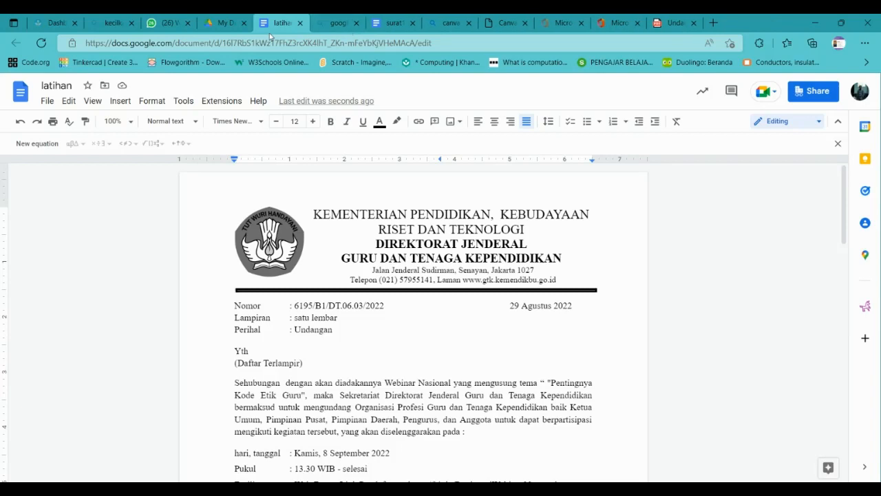
click(355, 23)
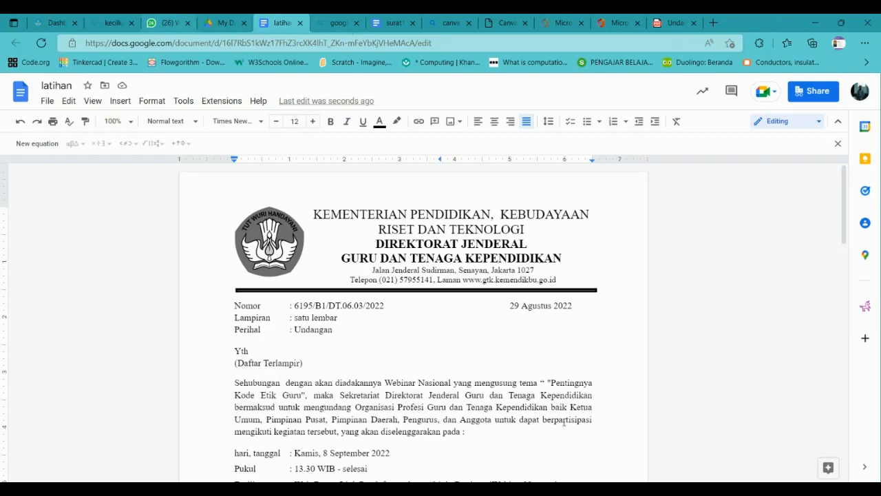